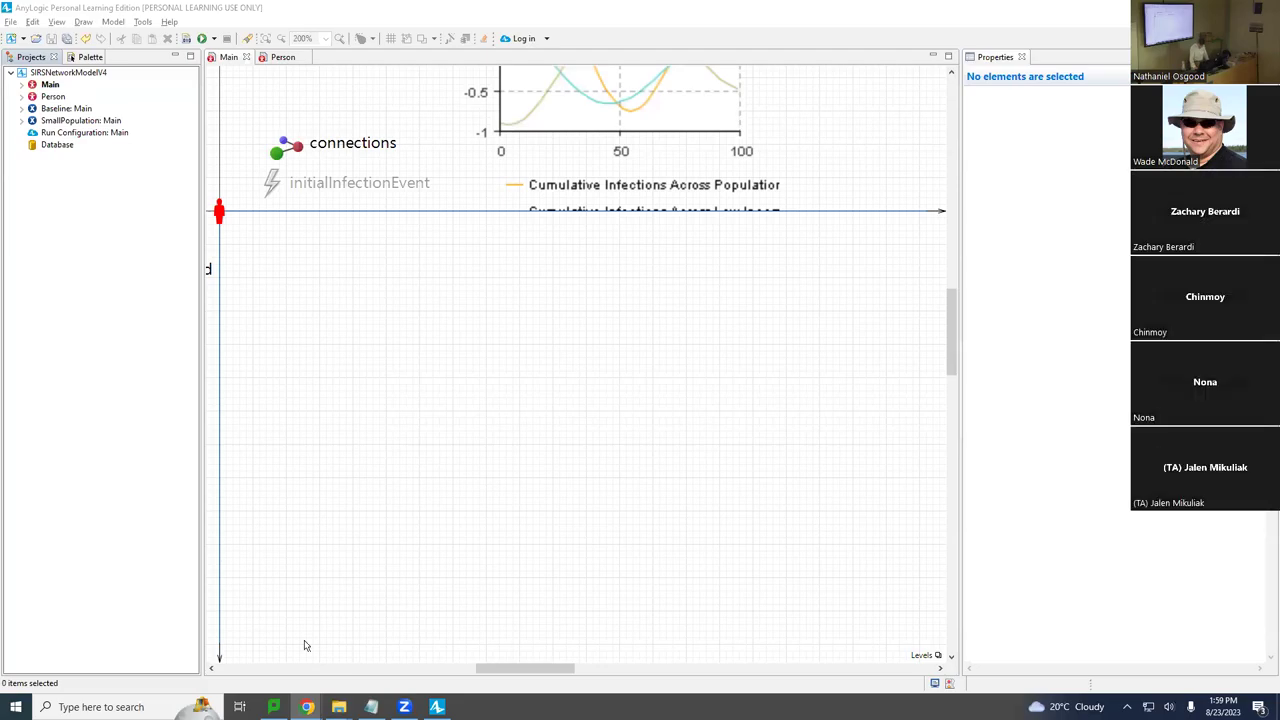
# Add a Histogram Data element from the Analysis palette to the Main agent diagram, above the time plot.
pyautogui.doubleClick(53, 96)
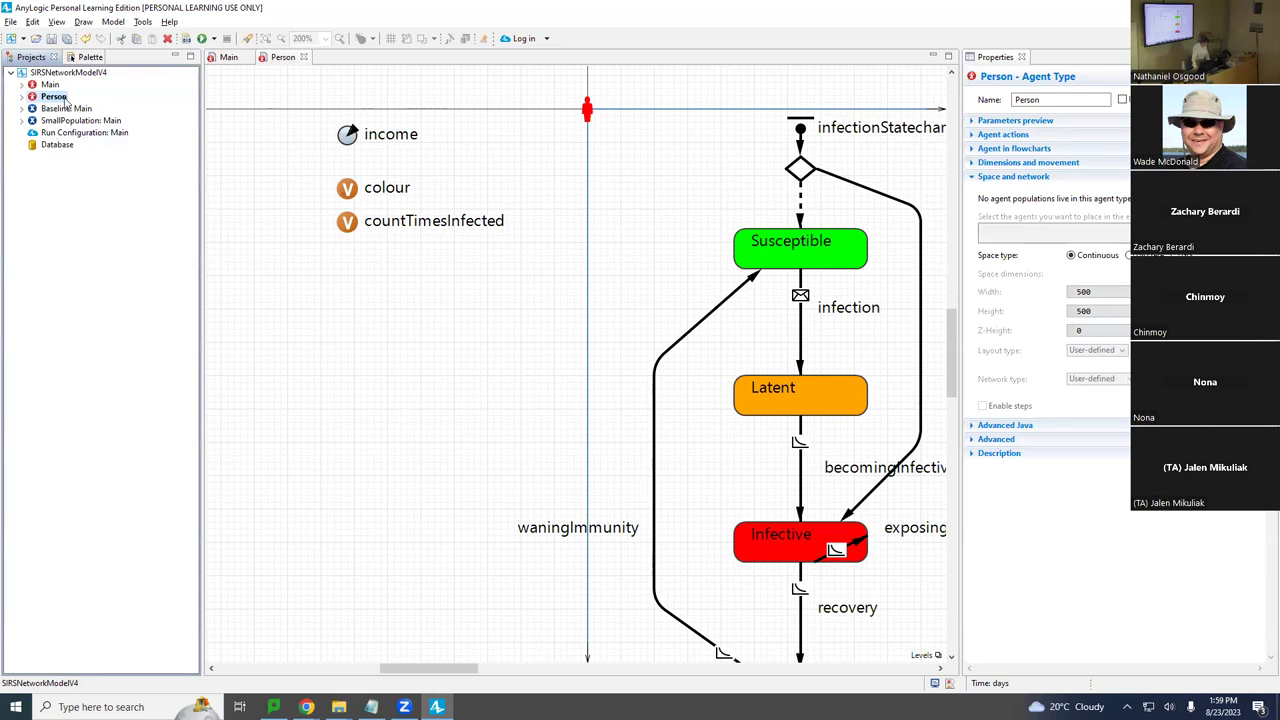
pyautogui.doubleClick(50, 86)
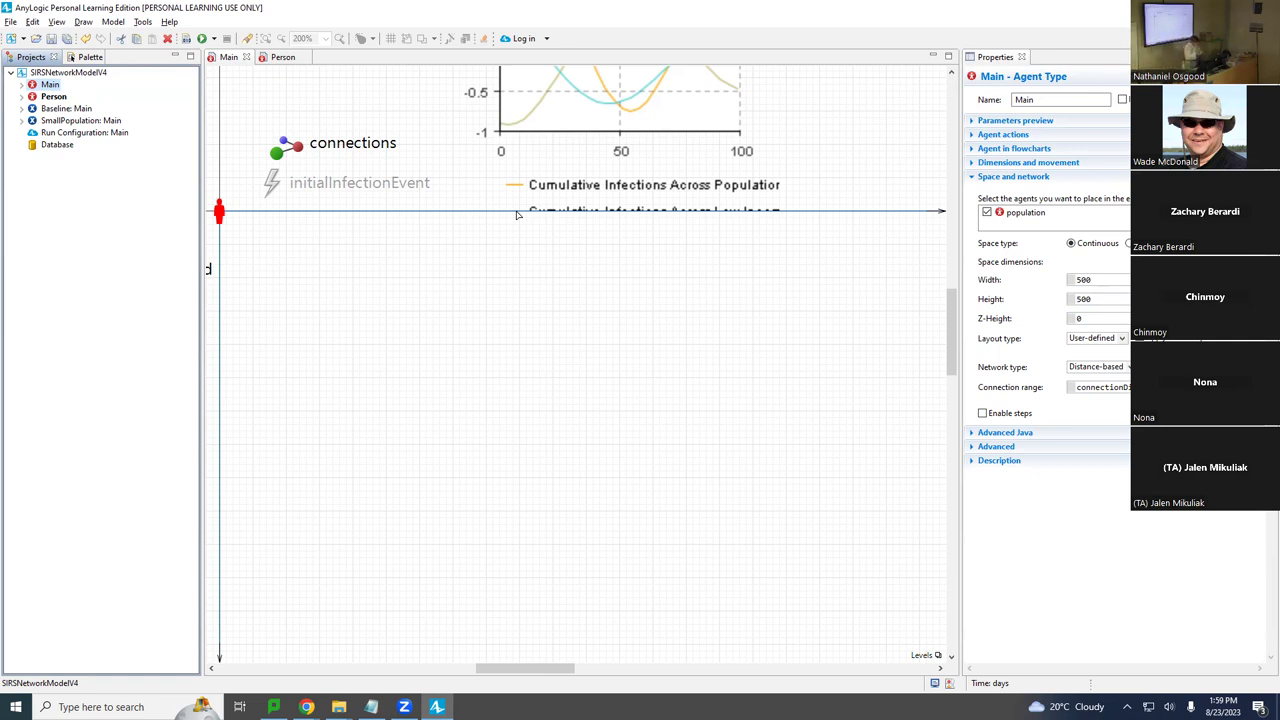
pyautogui.scroll(7, 517, 214)
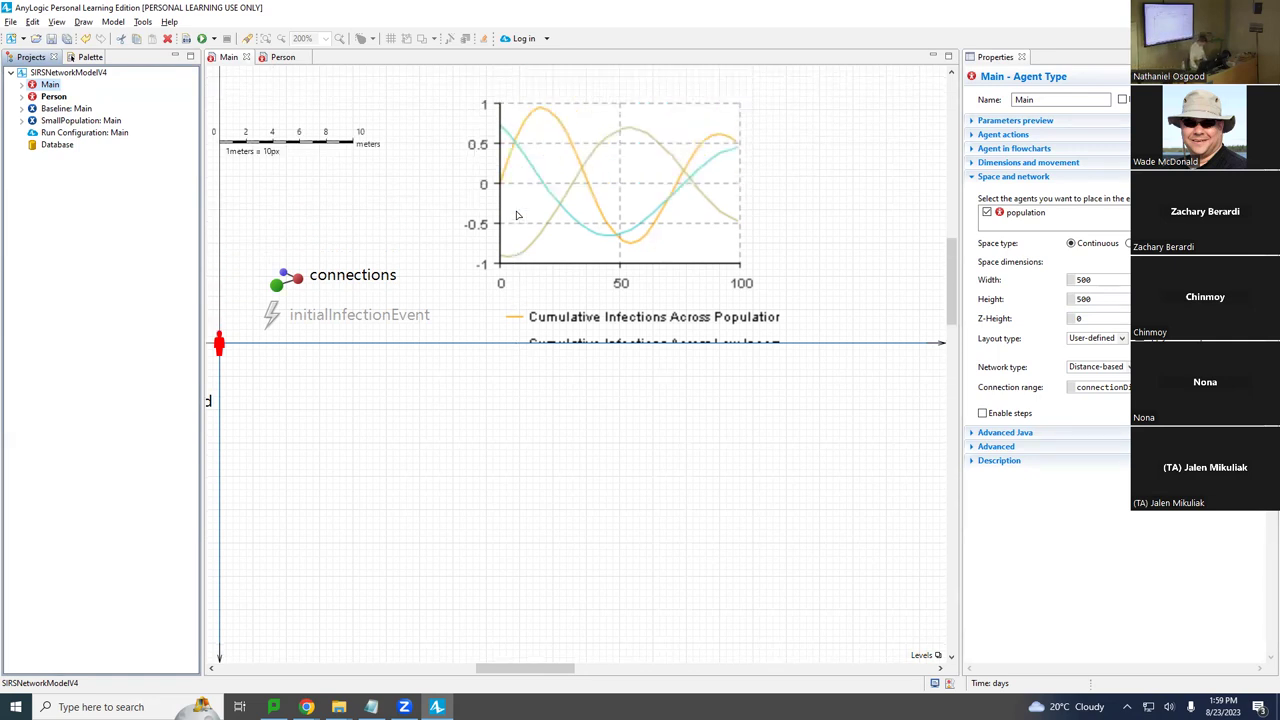
pyautogui.scroll(2, 517, 214)
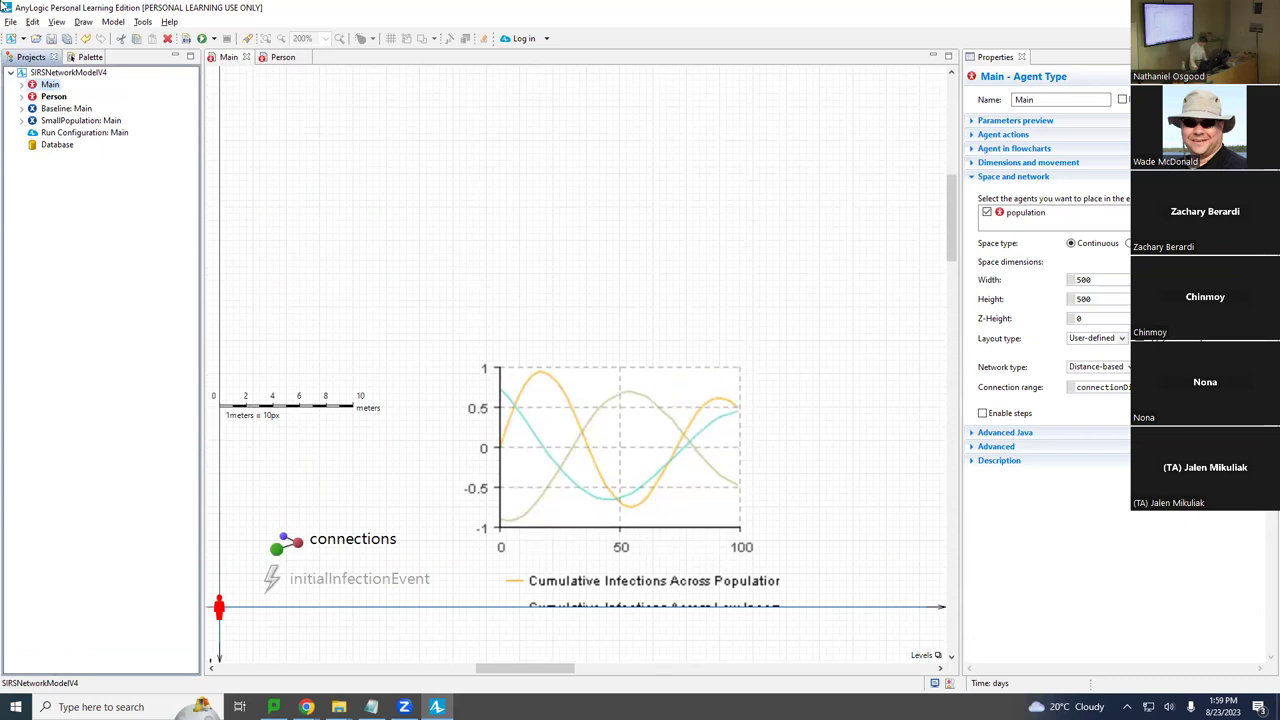
pyautogui.click(90, 57)
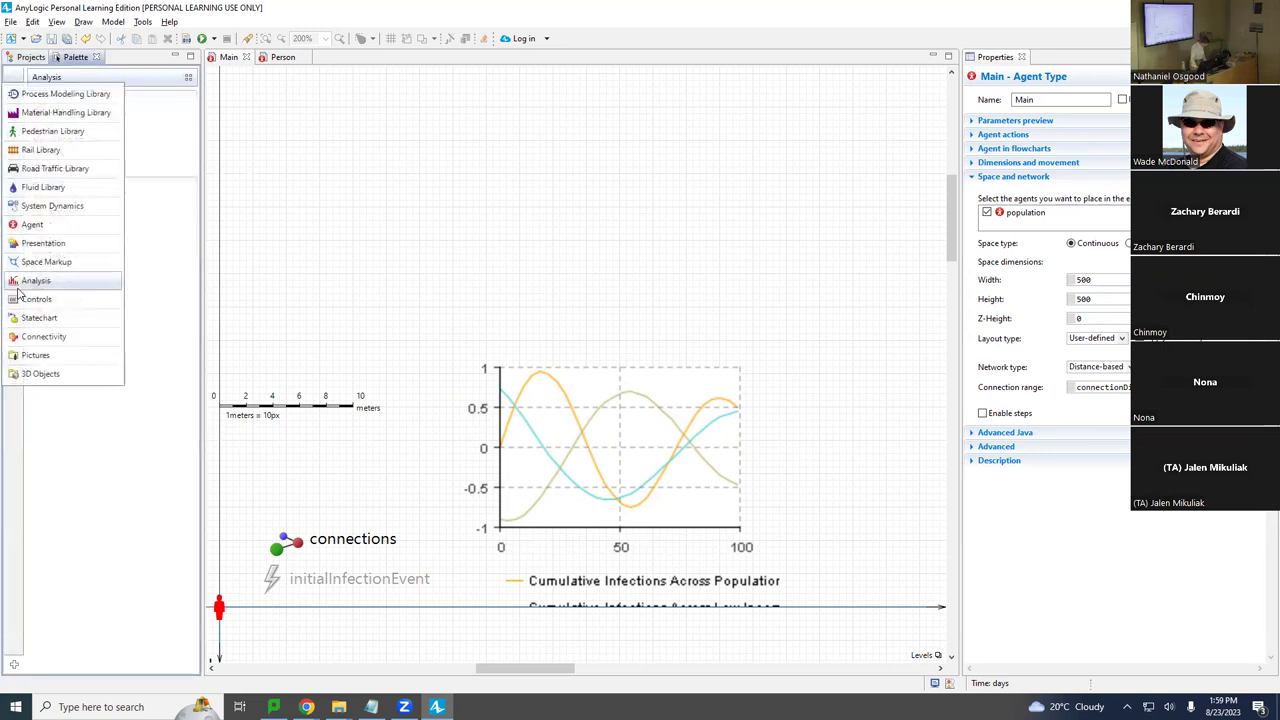
pyautogui.click(30, 284)
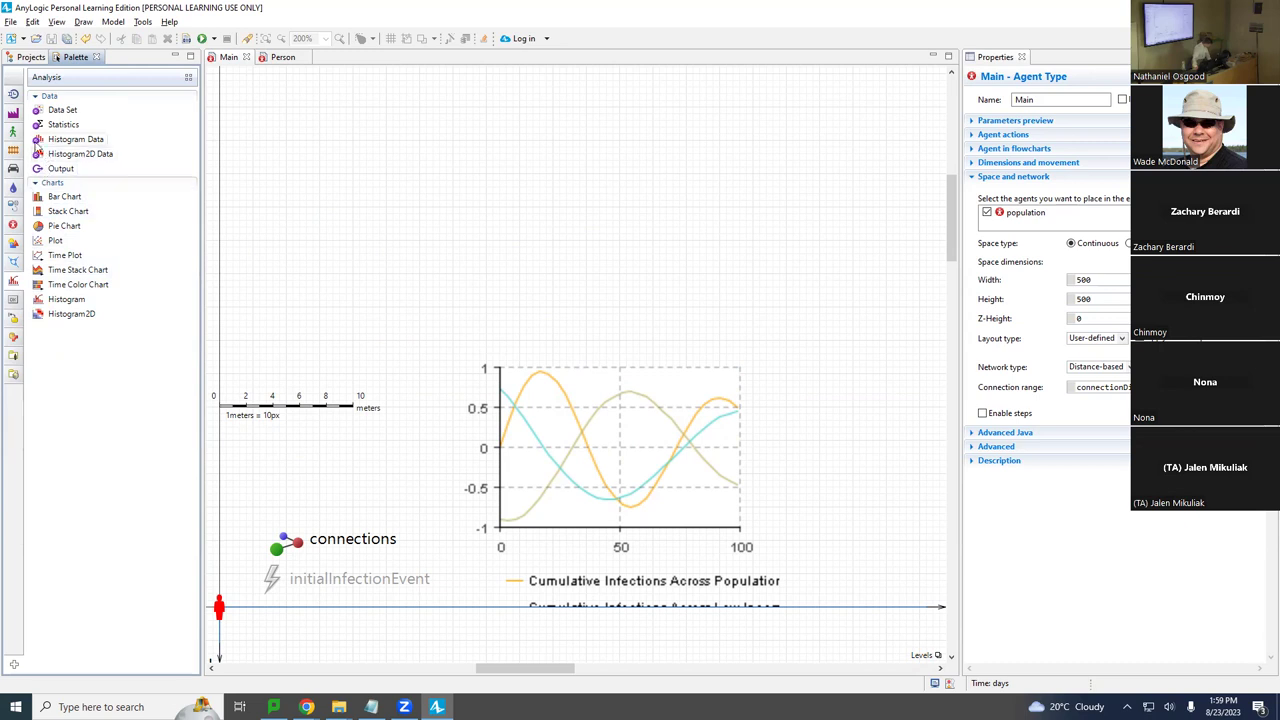
pyautogui.moveTo(40, 140); pyautogui.dragTo(403, 333)
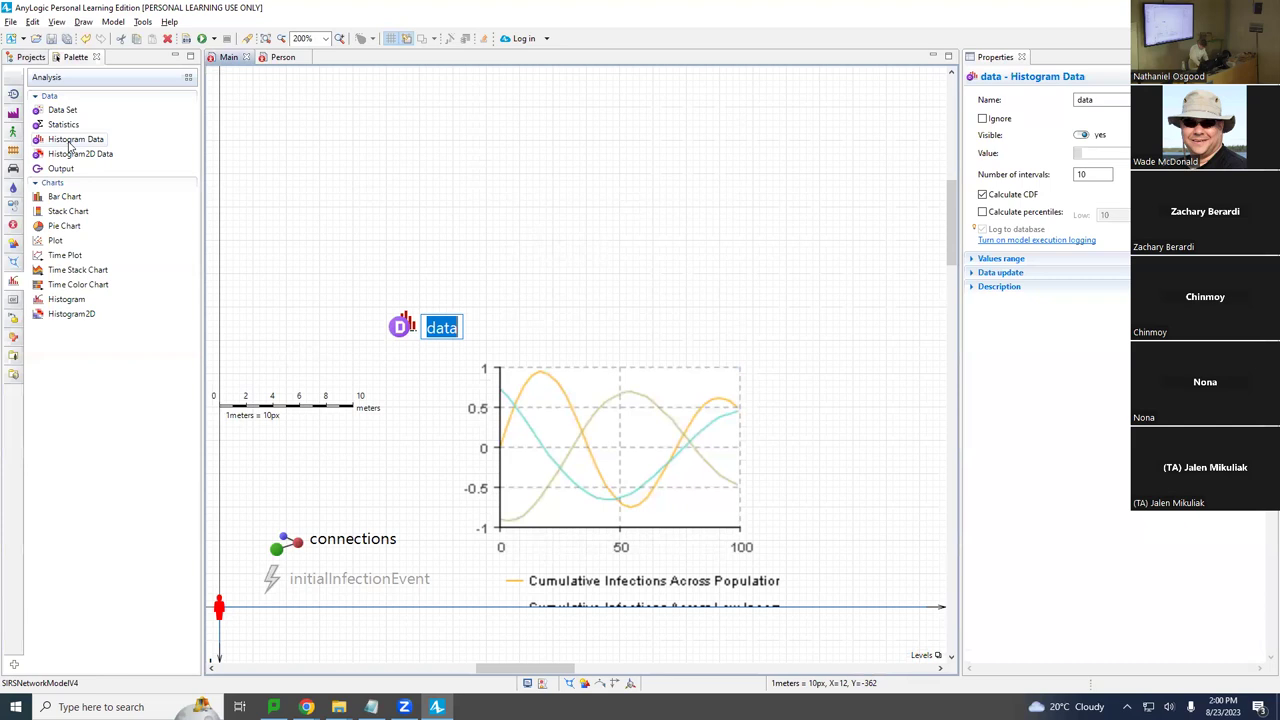
# Name the histogram data element histogramDataLowIncomeInfectionCount and move it onto the vertical axis line, above the scale ruler.
pyautogui.write('histogramDa')
pyautogui.write('taLow')
pyautogui.write('SES')
pyautogui.press('BackSpace')
pyautogui.press('BackSpace')
pyautogui.press('BackSpace')
pyautogui.write('IncomeInfec')
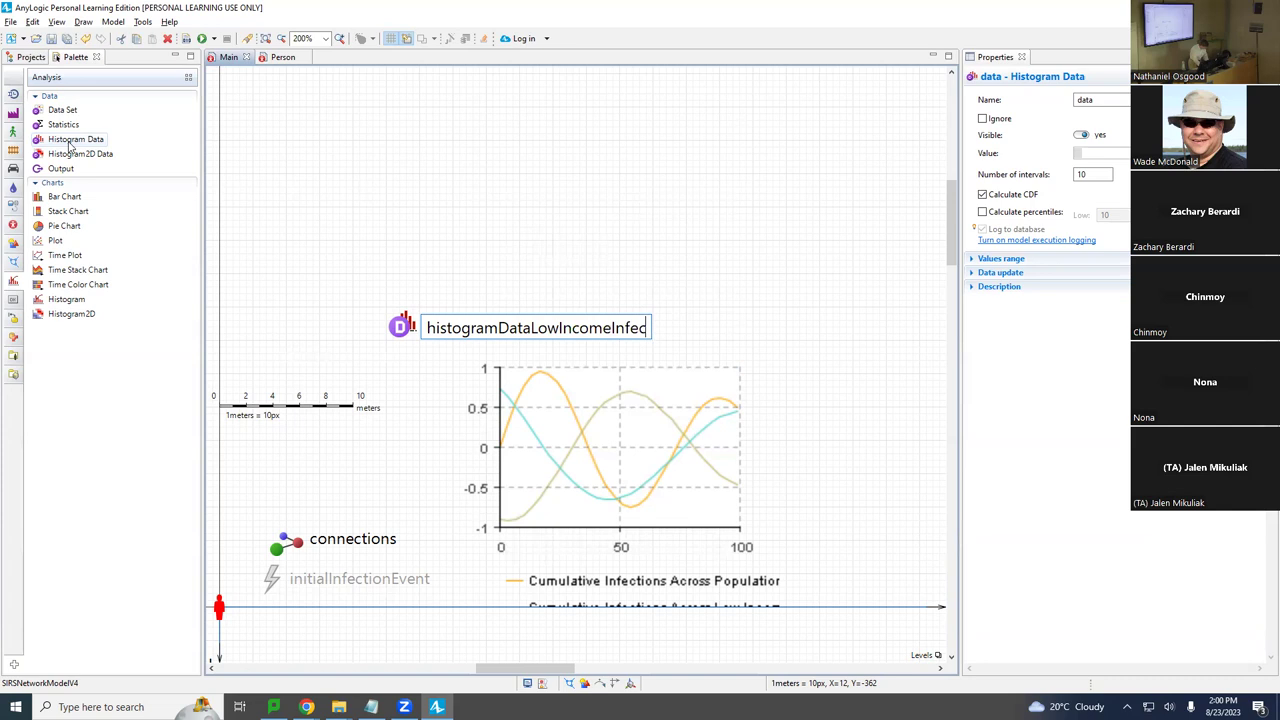
pyautogui.write('tionCount')
pyautogui.press('Return')
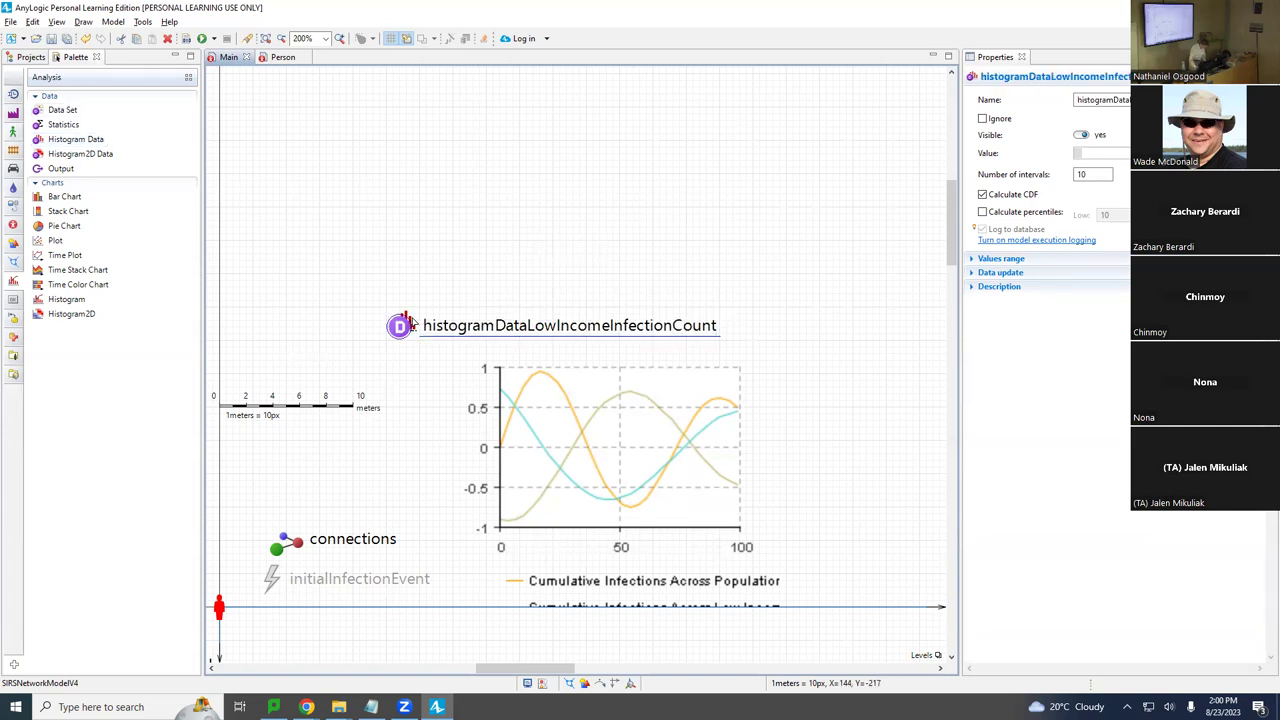
pyautogui.moveTo(408, 322); pyautogui.dragTo(222, 315)
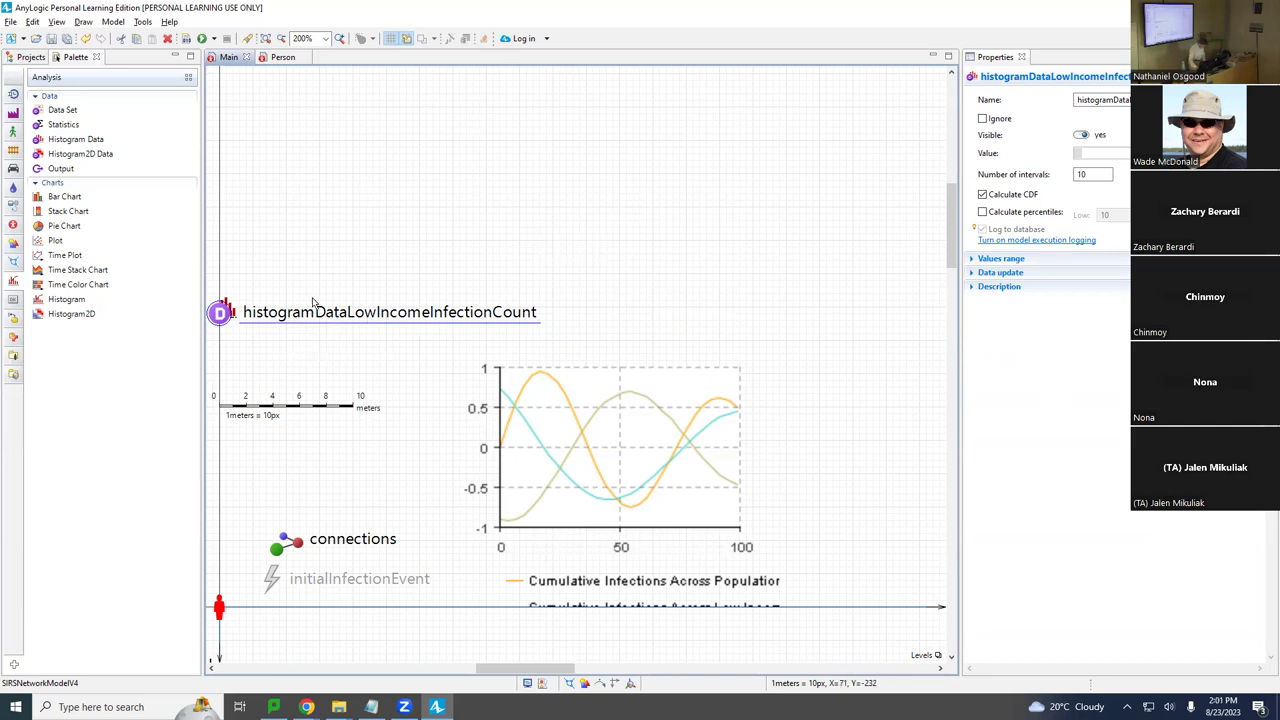
# Duplicate the low-income histogram data element just above the original, rename the copy histogramDataMediumAndHighIncomeInfectionCount, and save the model.
pyautogui.click(227, 314)
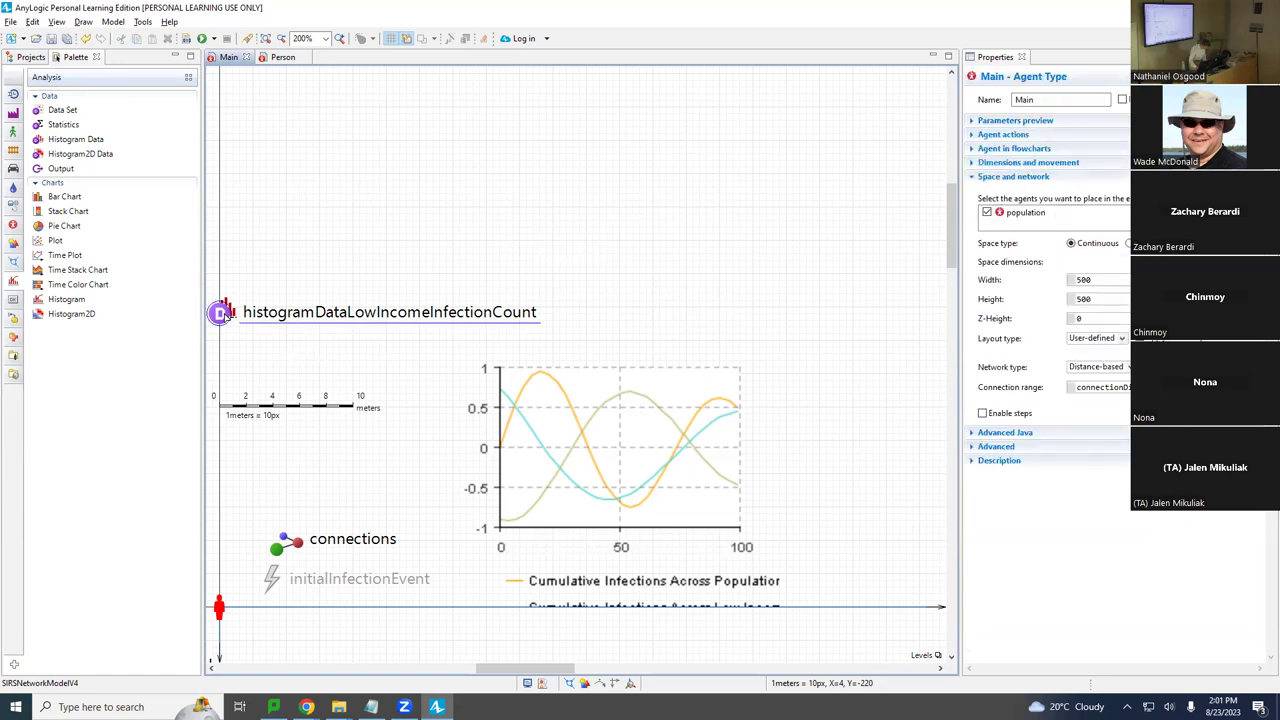
pyautogui.moveTo(227, 314); pyautogui.dragTo(227, 272)
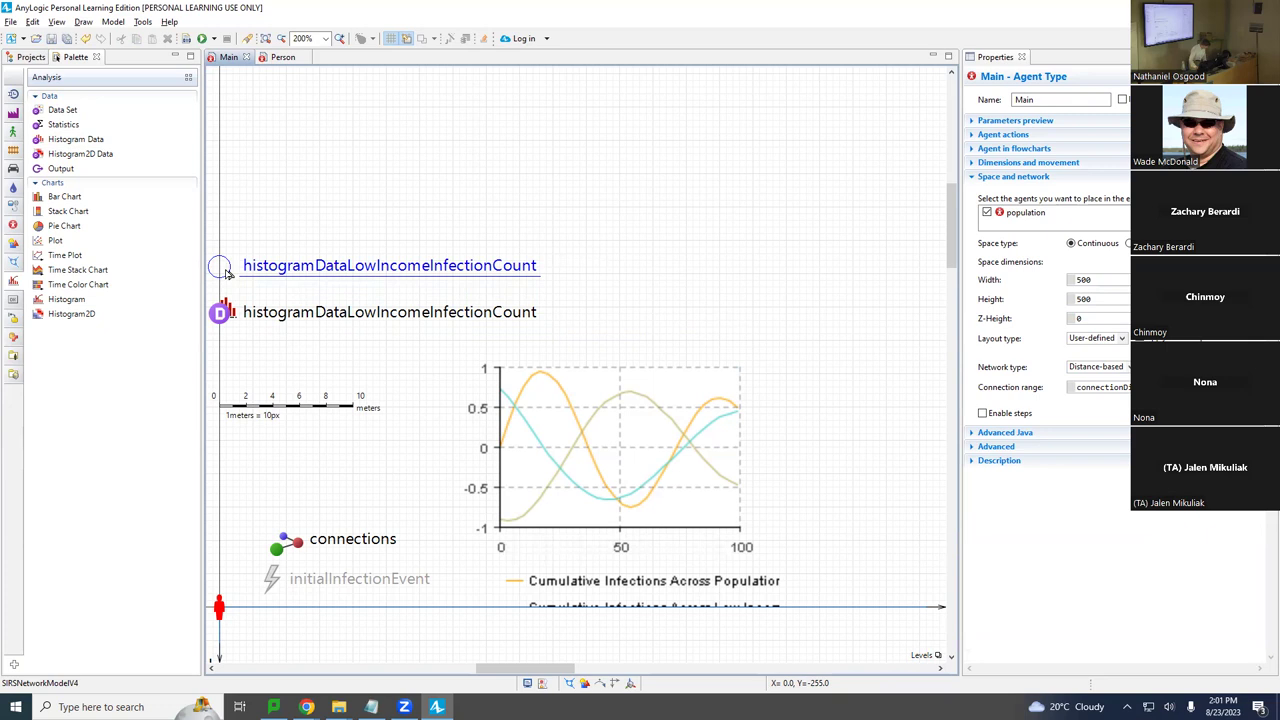
pyautogui.moveTo(226, 273); pyautogui.dragTo(226, 273)
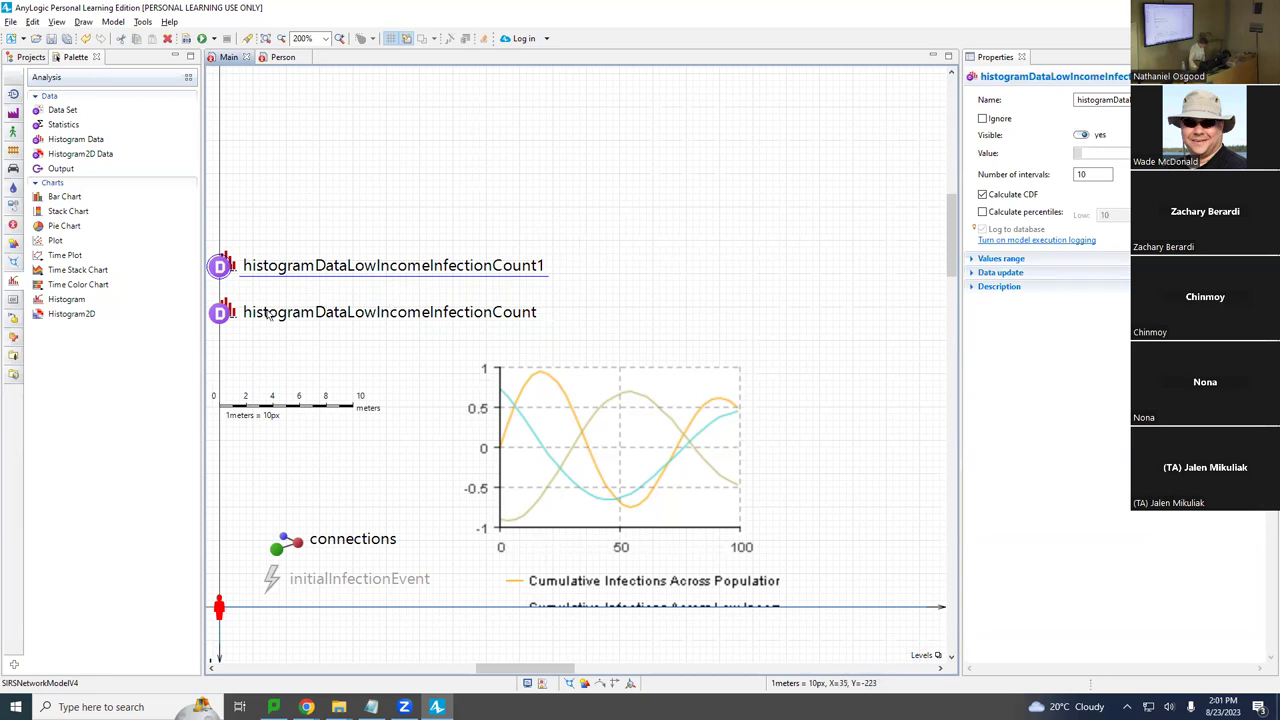
pyautogui.click(423, 317)
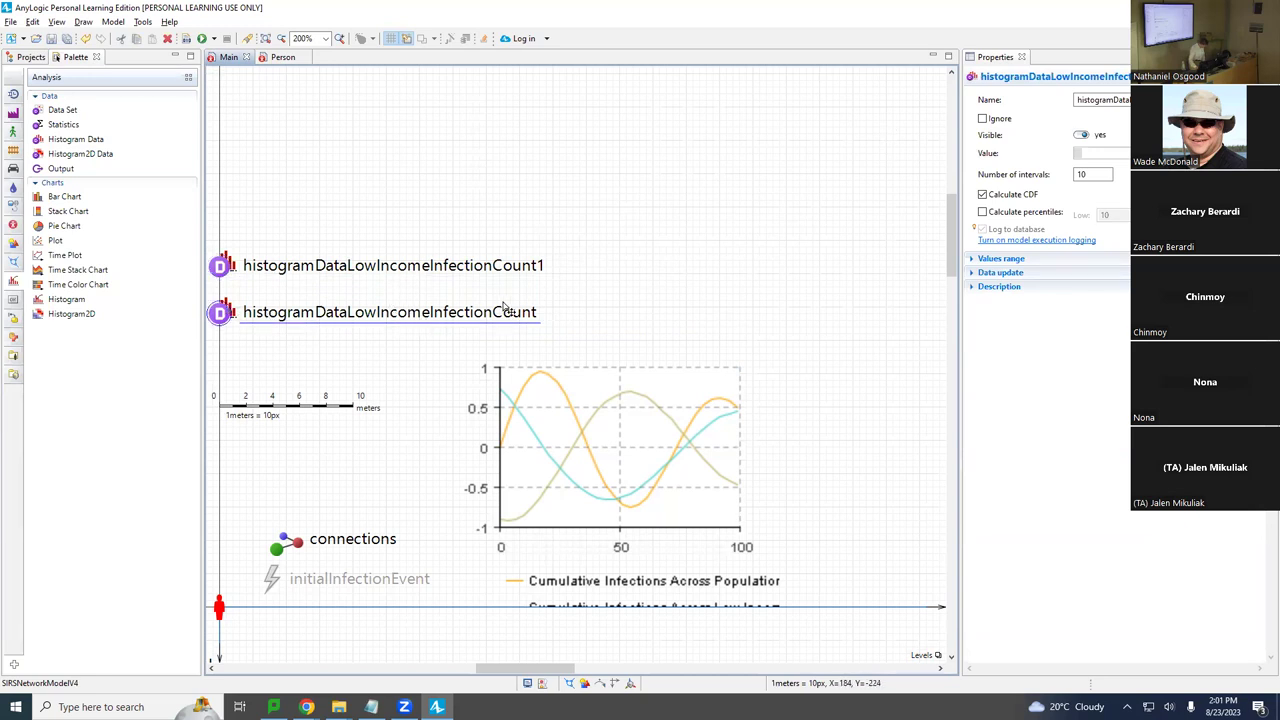
pyautogui.click(233, 267)
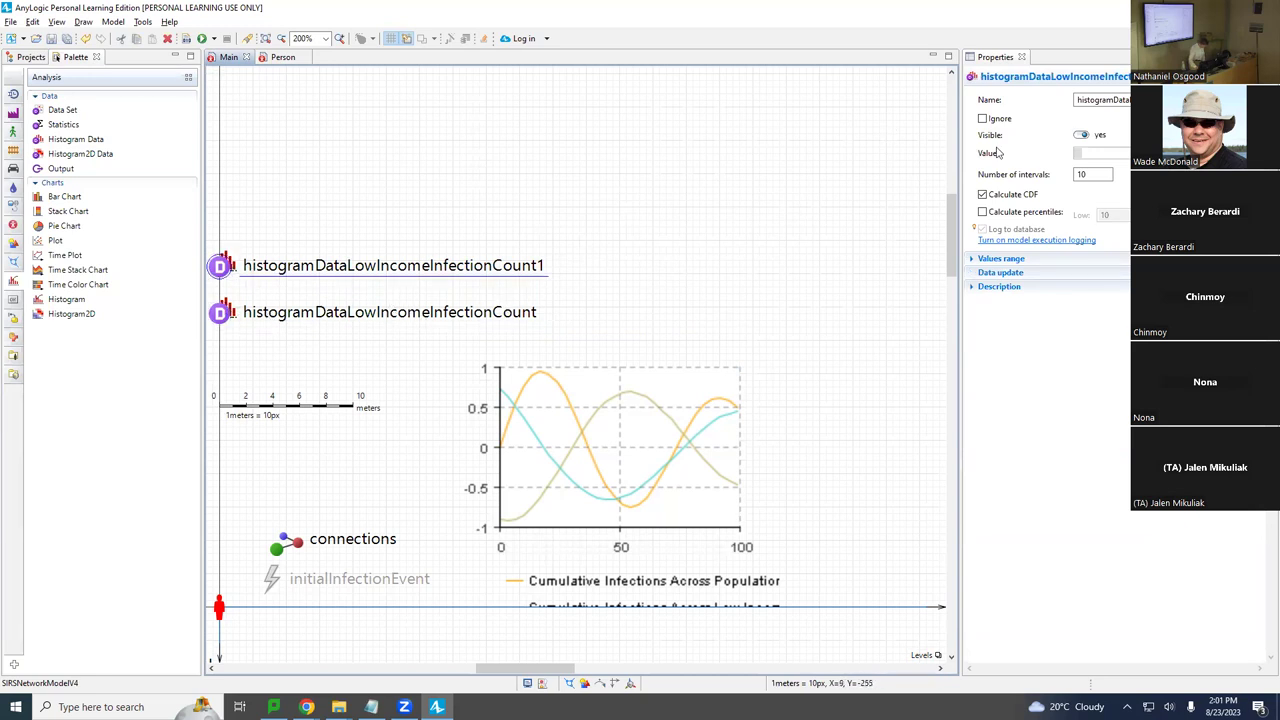
pyautogui.click(1100, 100)
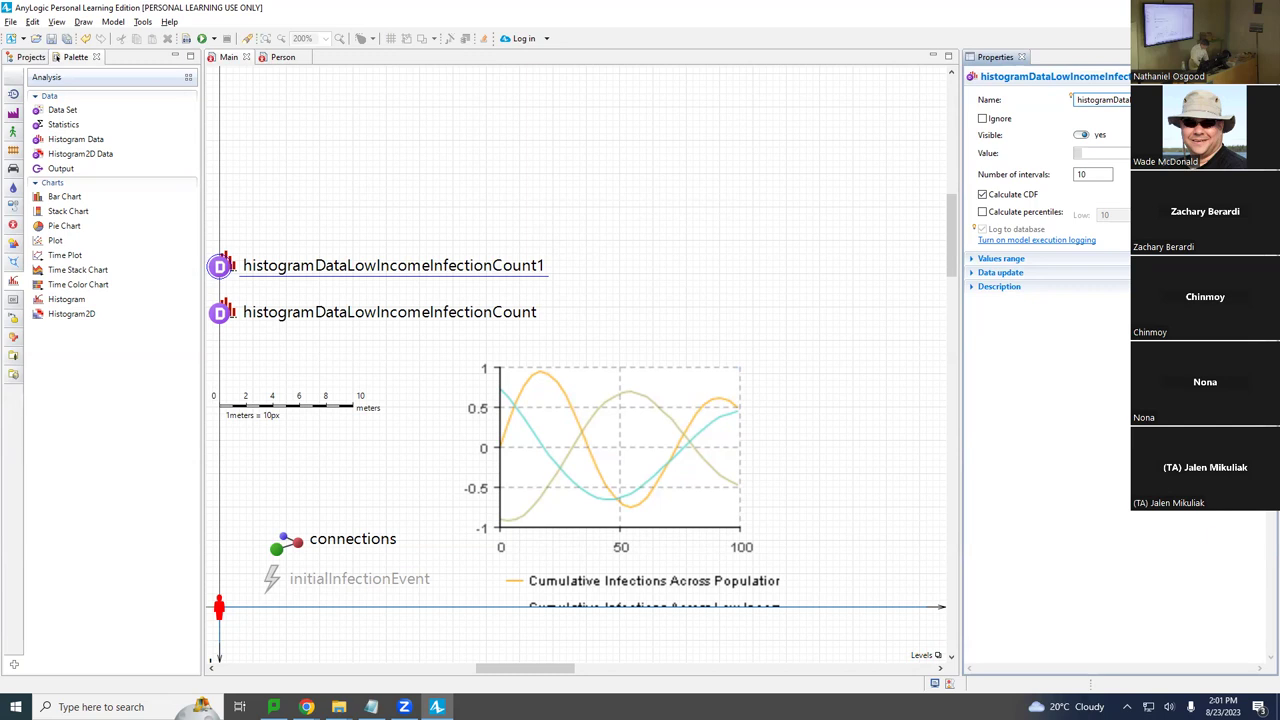
pyautogui.write('MediumAndHigh')
pyautogui.hotkey('ctrl', 's')
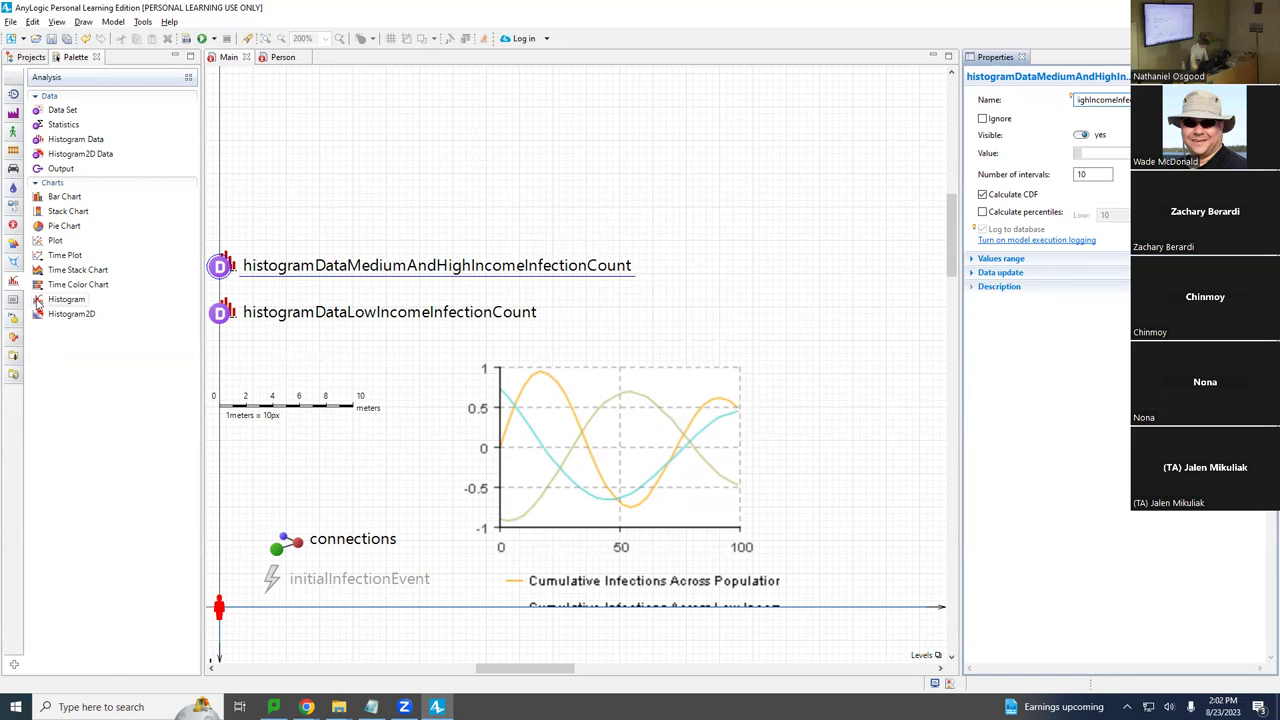
# Place a Histogram chart above the time plot on Main and widen it.
pyautogui.moveTo(47, 305); pyautogui.dragTo(500, 76)
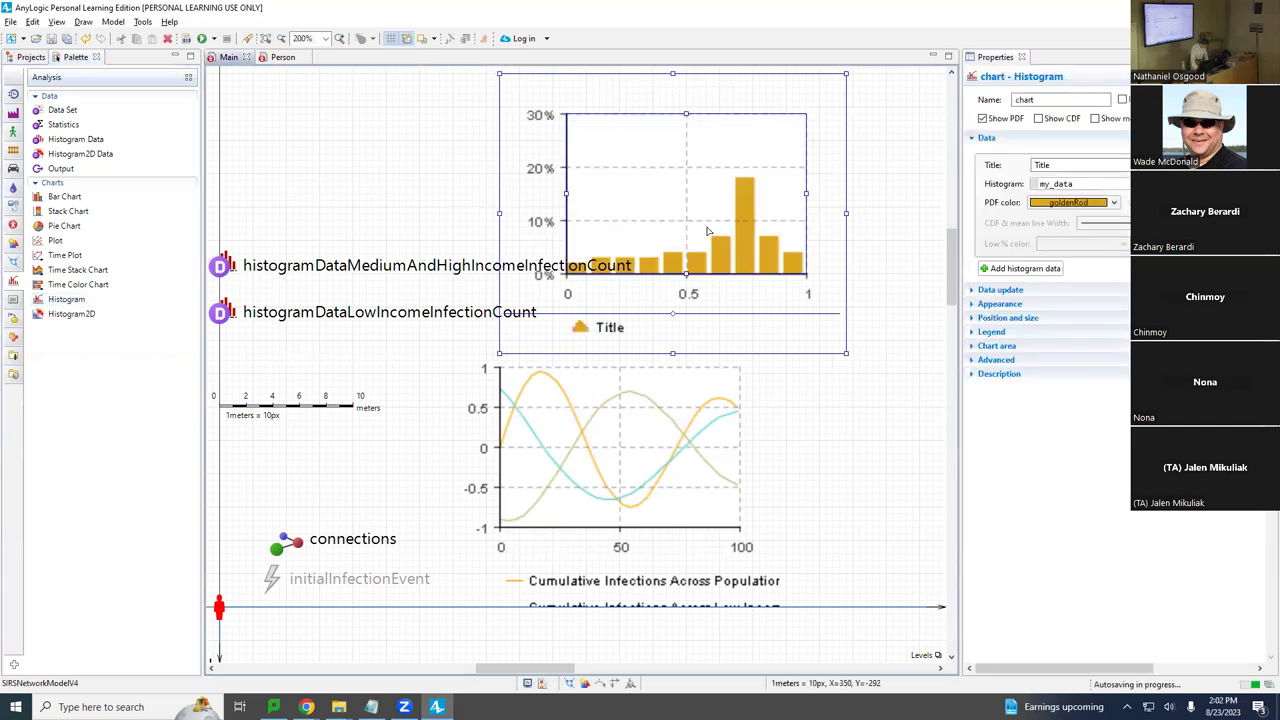
pyautogui.moveTo(866, 209); pyautogui.dragTo(947, 210)
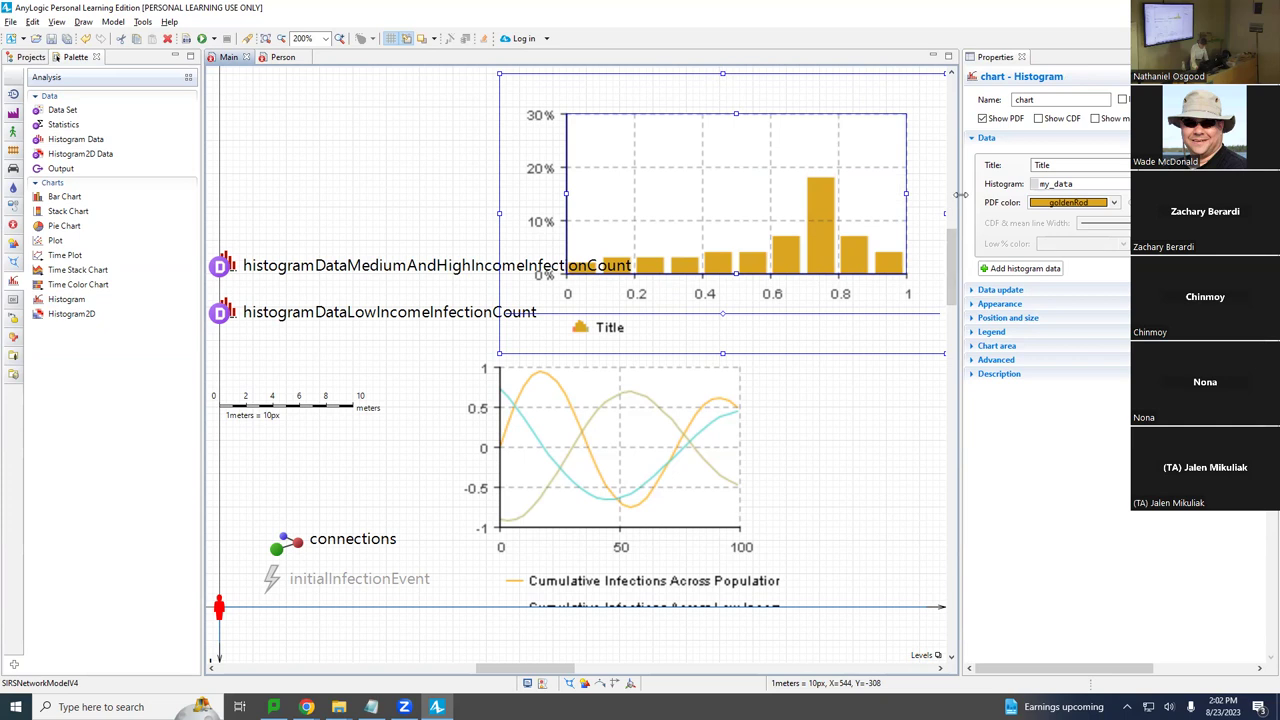
# Rename the histogram chart countTimesInfectedHistogram.
pyautogui.click(1044, 95)
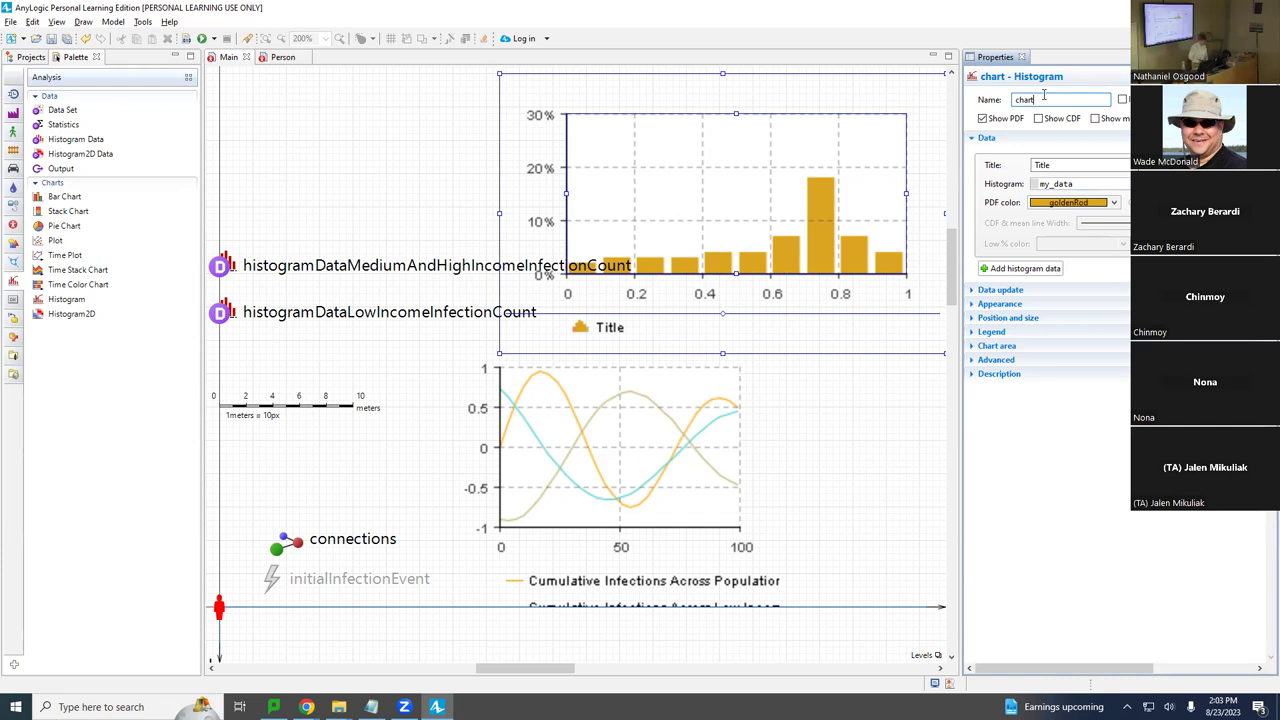
pyautogui.moveTo(1043, 95); pyautogui.dragTo(972, 104)
pyautogui.write('c')
pyautogui.press('BackSpace')
pyautogui.press('BackSpace')
pyautogui.press('BackSpace')
pyautogui.write('countTime')
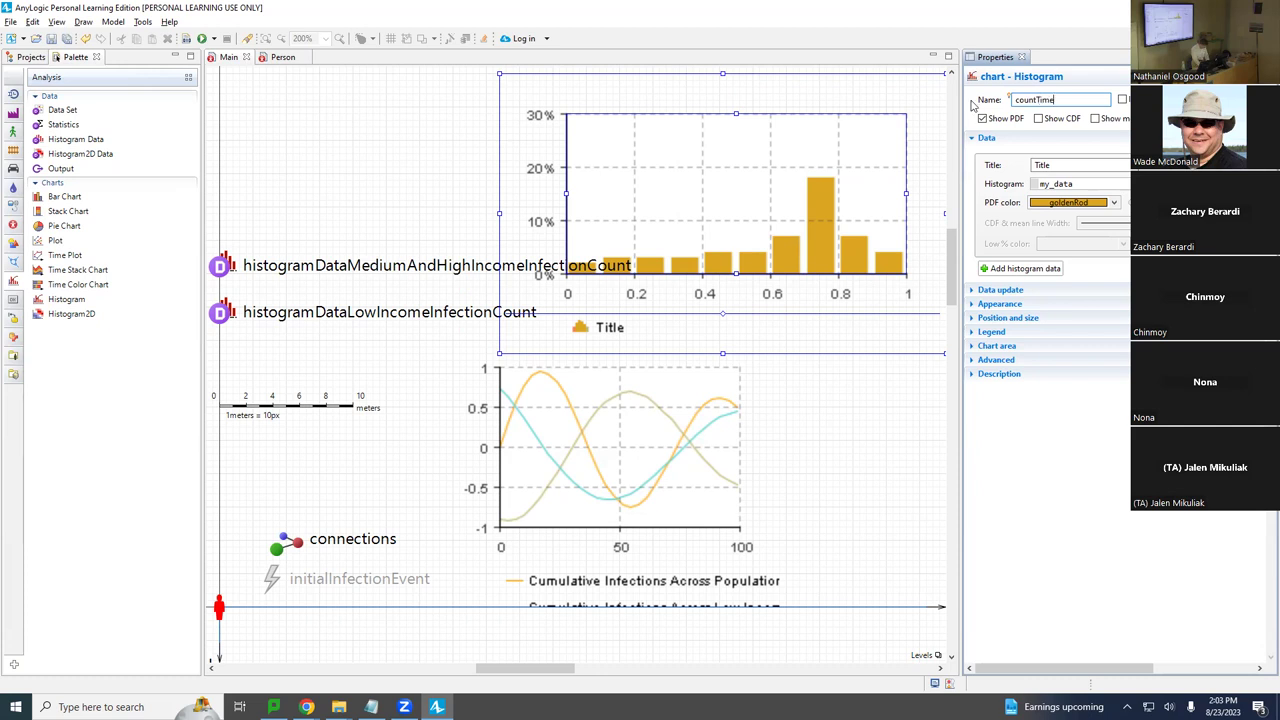
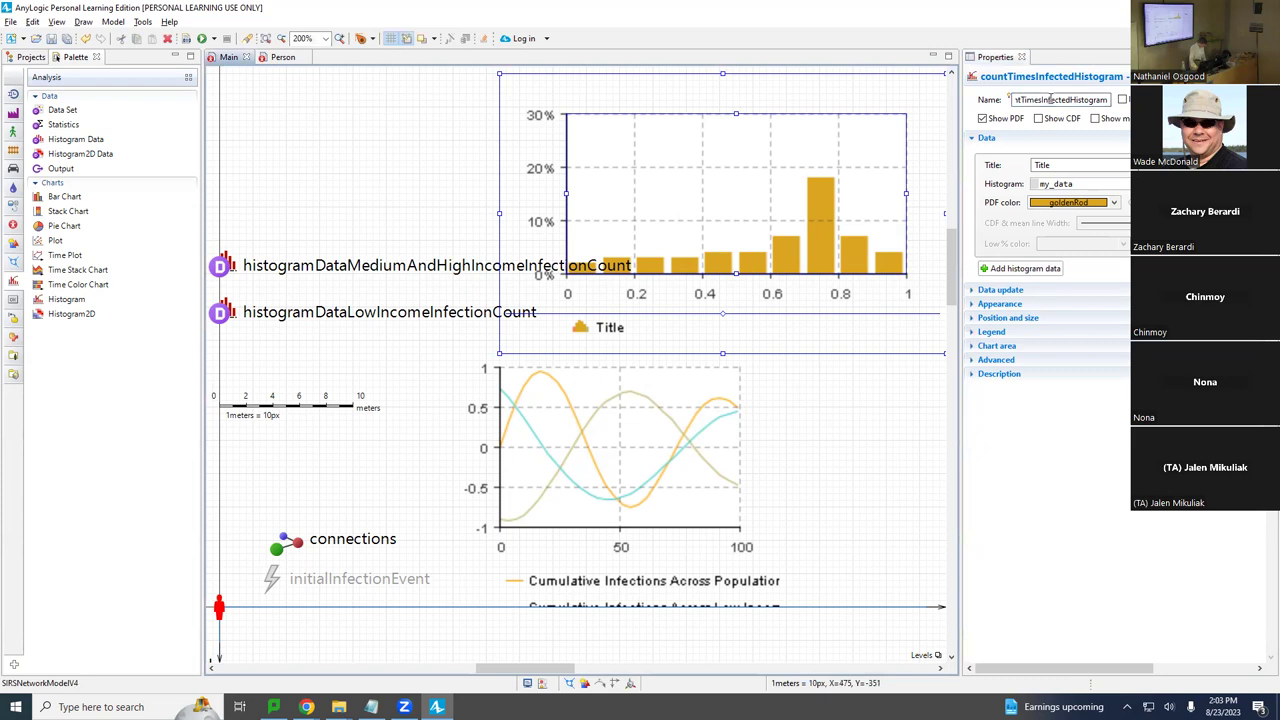
# Title the chart's first data item "Times Infected Amongst Low Income" and set its histogram source to histogramDataLowIncomeInfectionCount.
pyautogui.doubleClick(1052, 164)
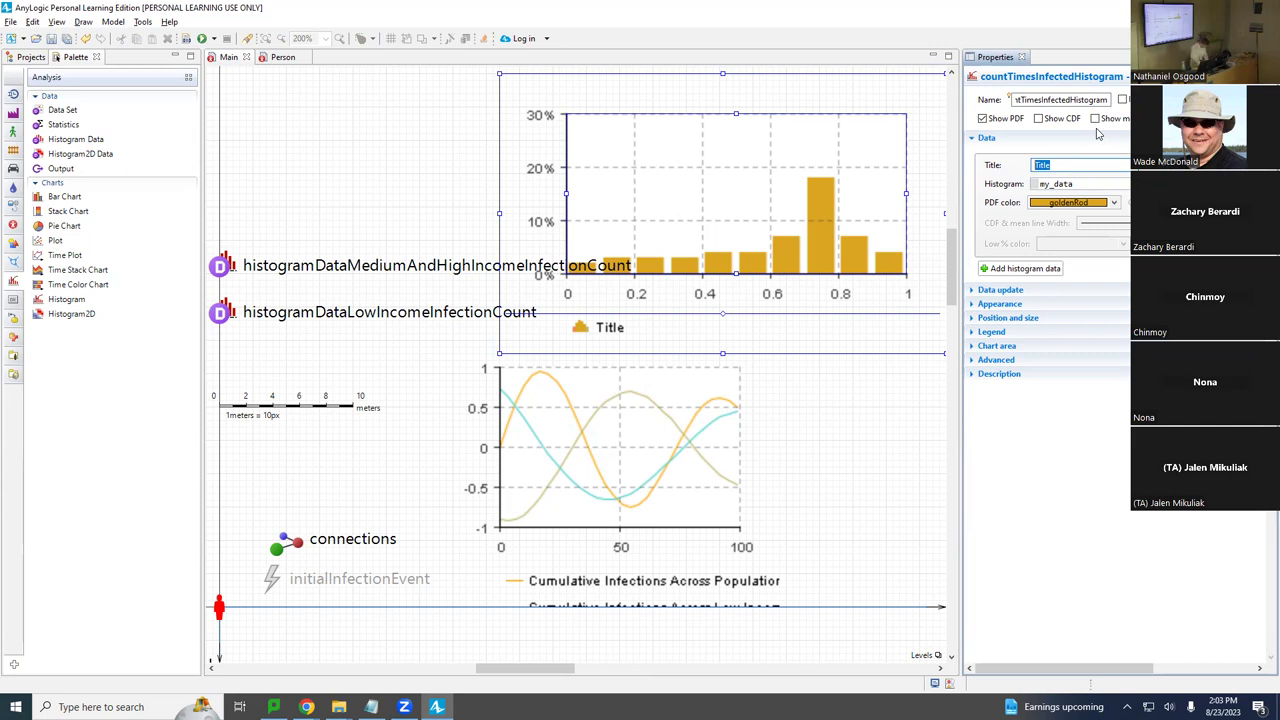
pyautogui.write('Times')
pyautogui.write(' Infected Among')
pyautogui.write('st Low Incom')
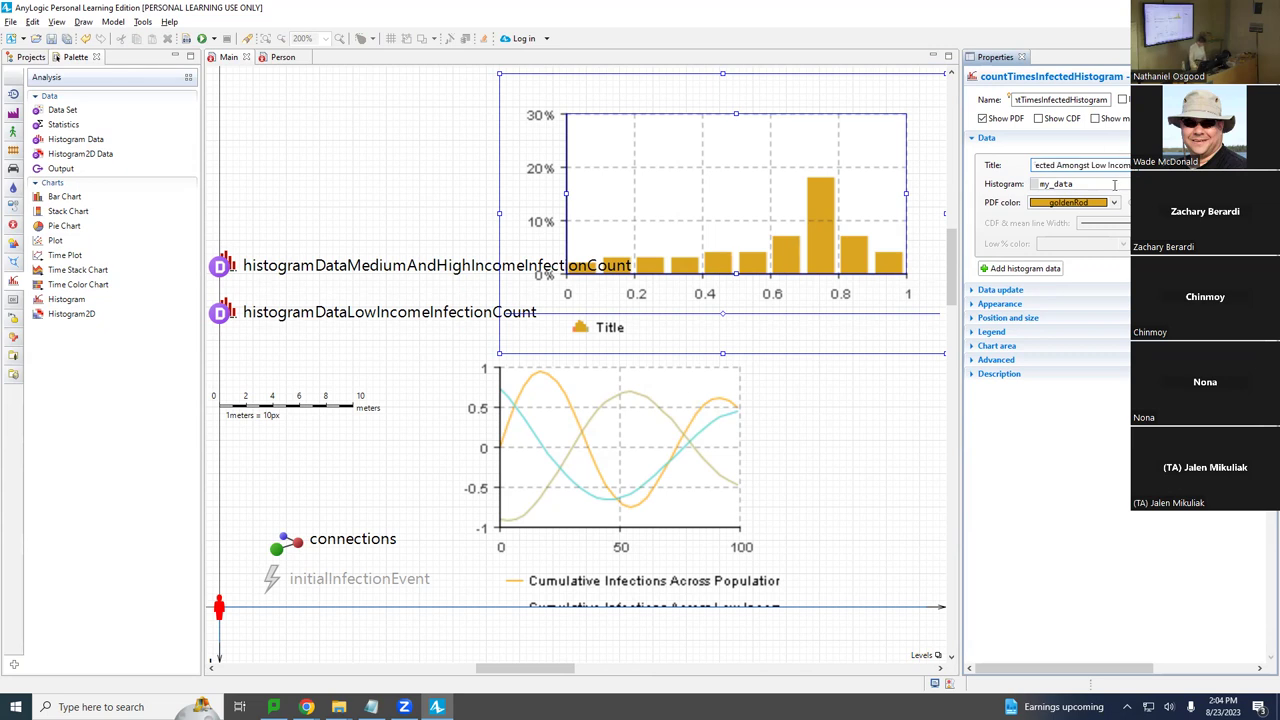
pyautogui.moveTo(1086, 184); pyautogui.dragTo(983, 231)
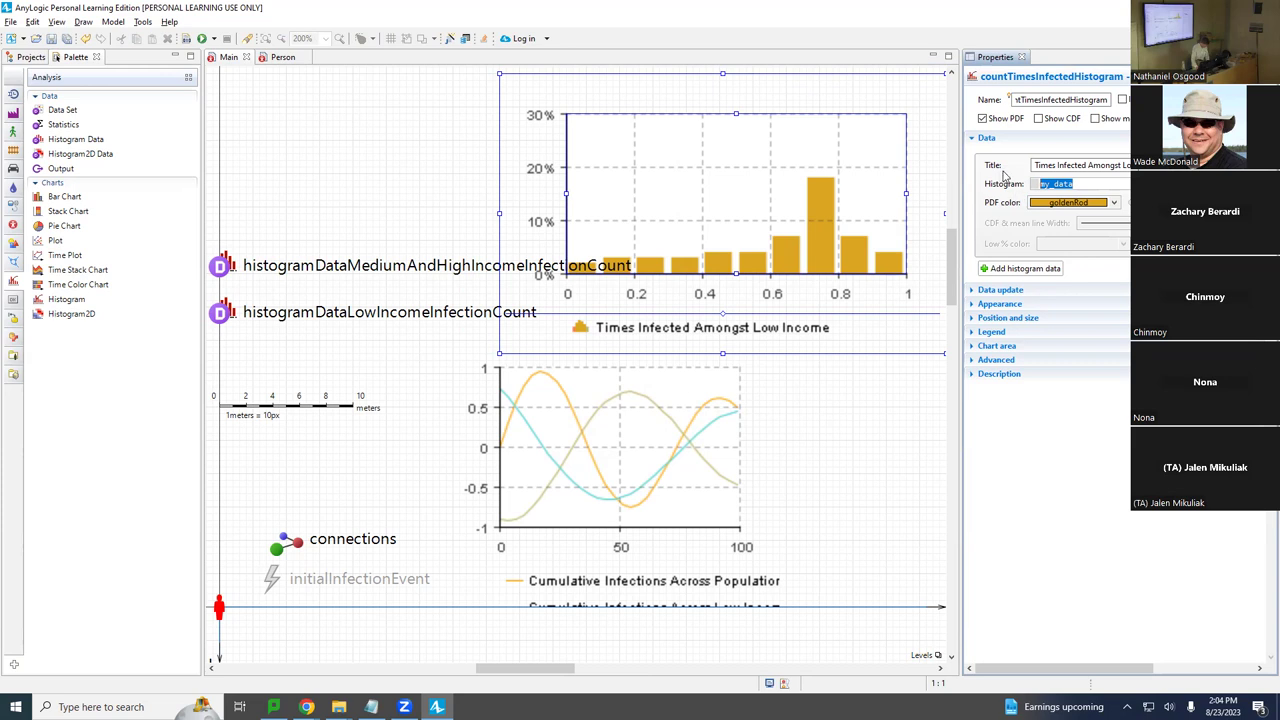
pyautogui.write('histogramDataL')
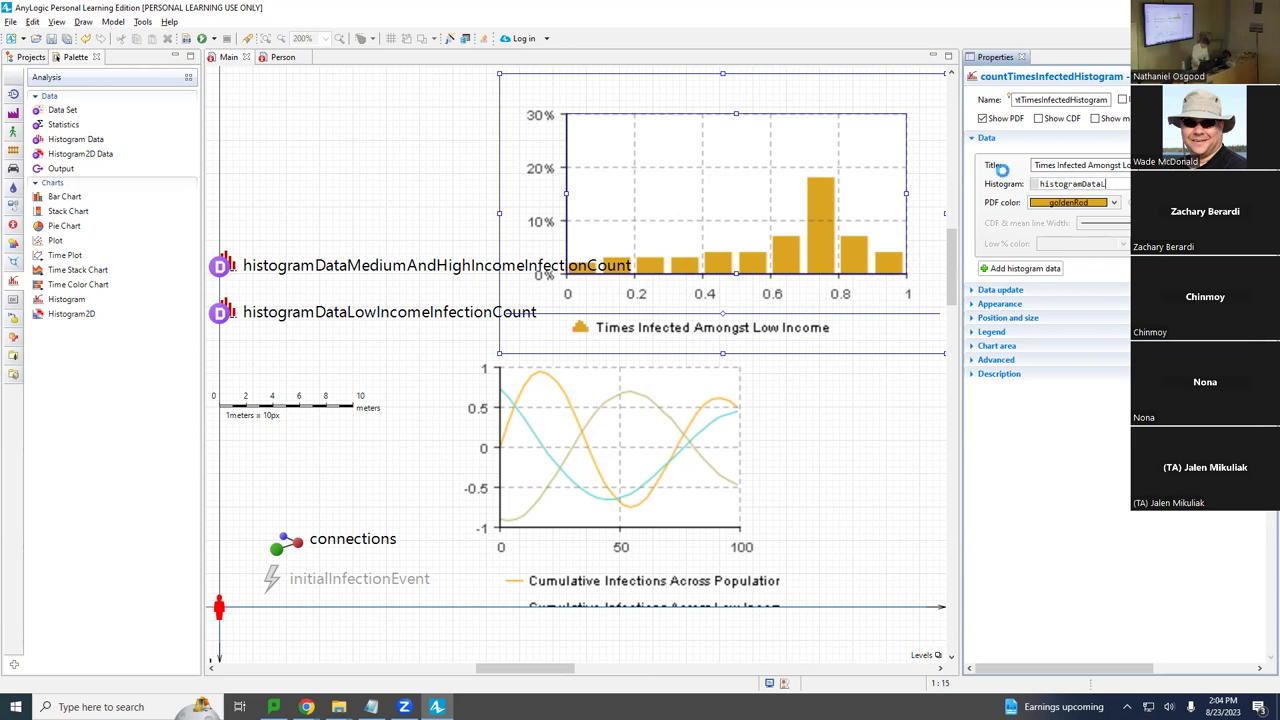
pyautogui.hotkey('ctrl', 'space')
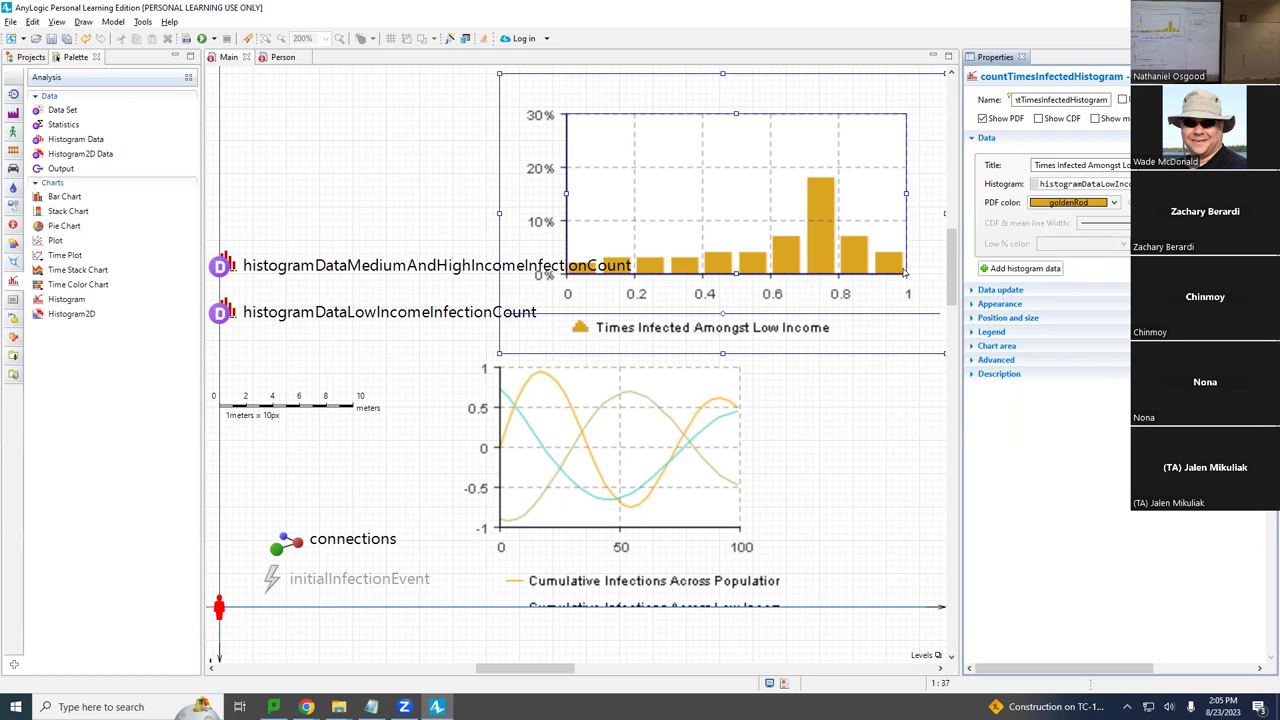
# Add a second histogram data item to the chart and title it "Times Infected Amongst Medium & High Income".
pyautogui.click(998, 269)
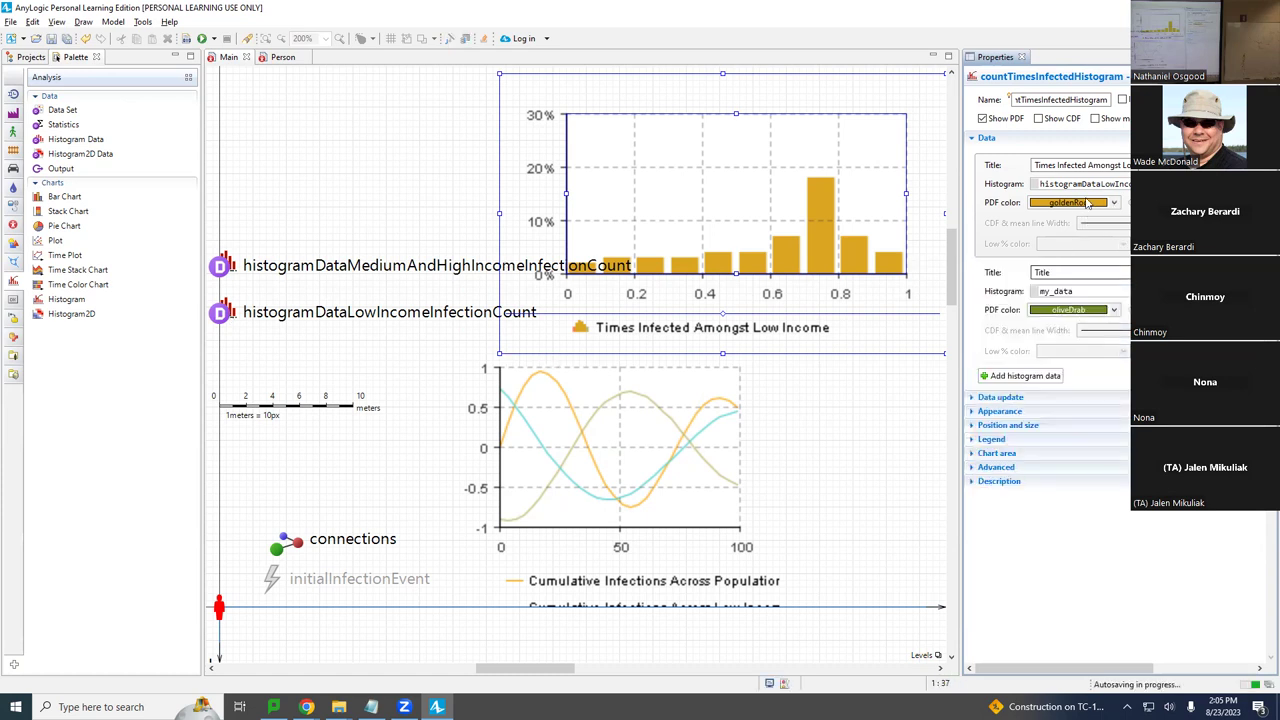
pyautogui.doubleClick(1084, 164)
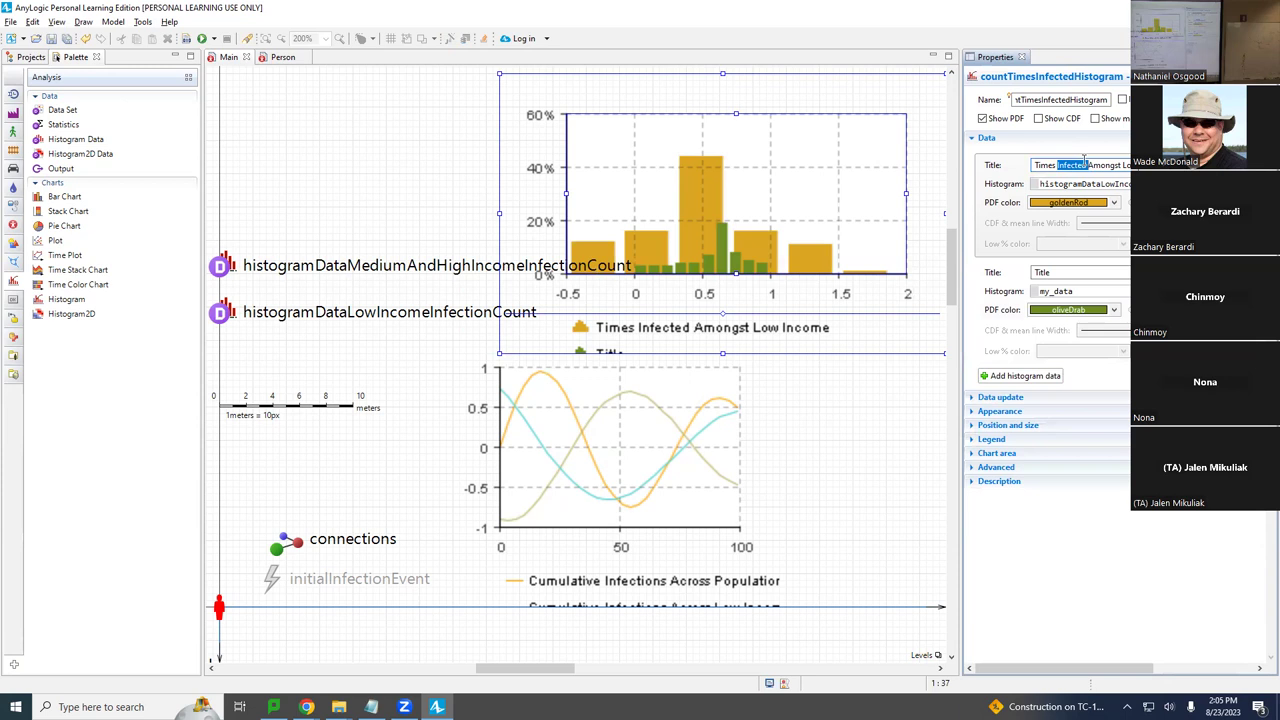
pyautogui.click(987, 272)
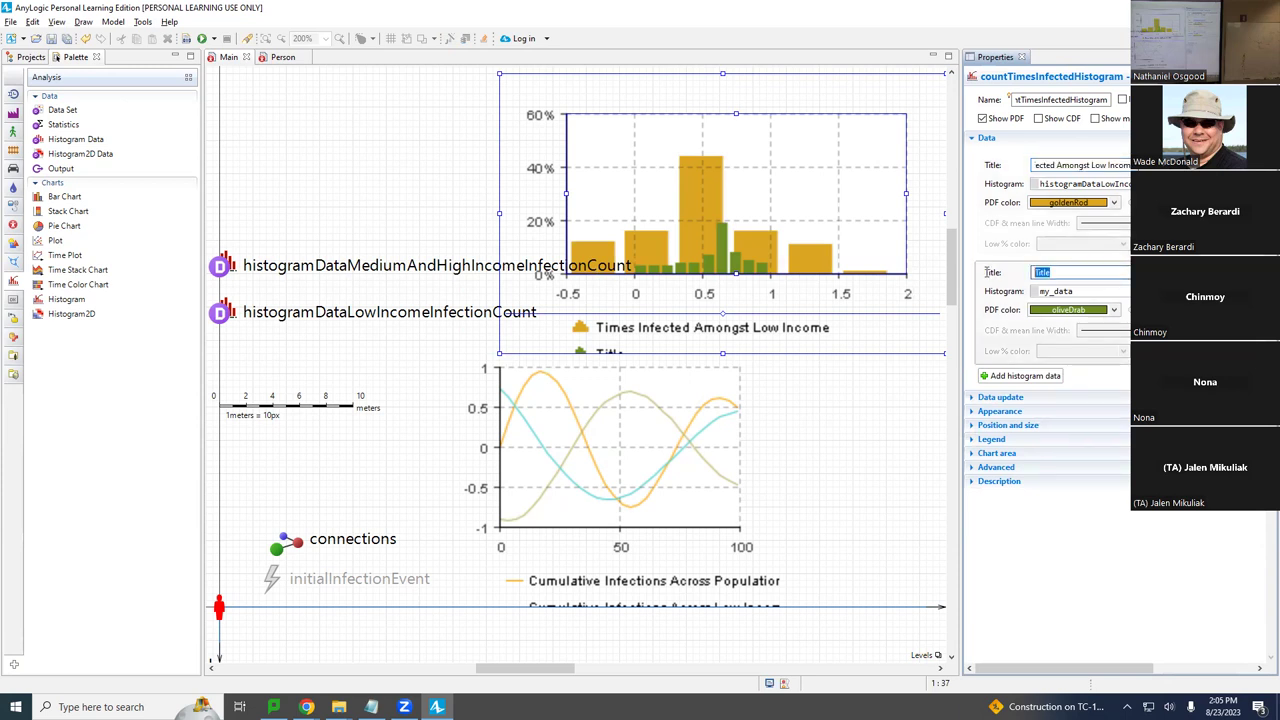
pyautogui.write('Times Infected Amongst Low Income')
pyautogui.hotkey('ctrl', 'Left')
pyautogui.hotkey('ctrl', 'shift', 'Left')
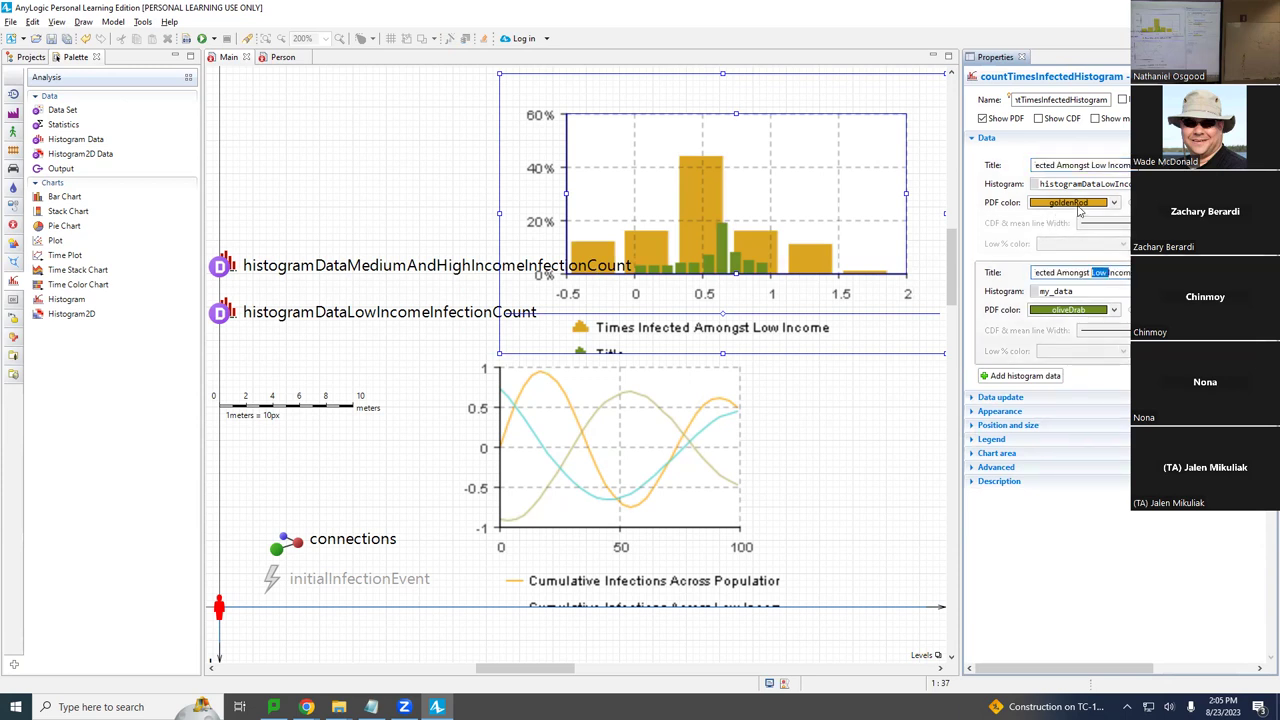
pyautogui.write('Medium and High')
pyautogui.hotkey('ctrl', 'shift', 'Left')
pyautogui.write('& High')
pyautogui.press('Tab')
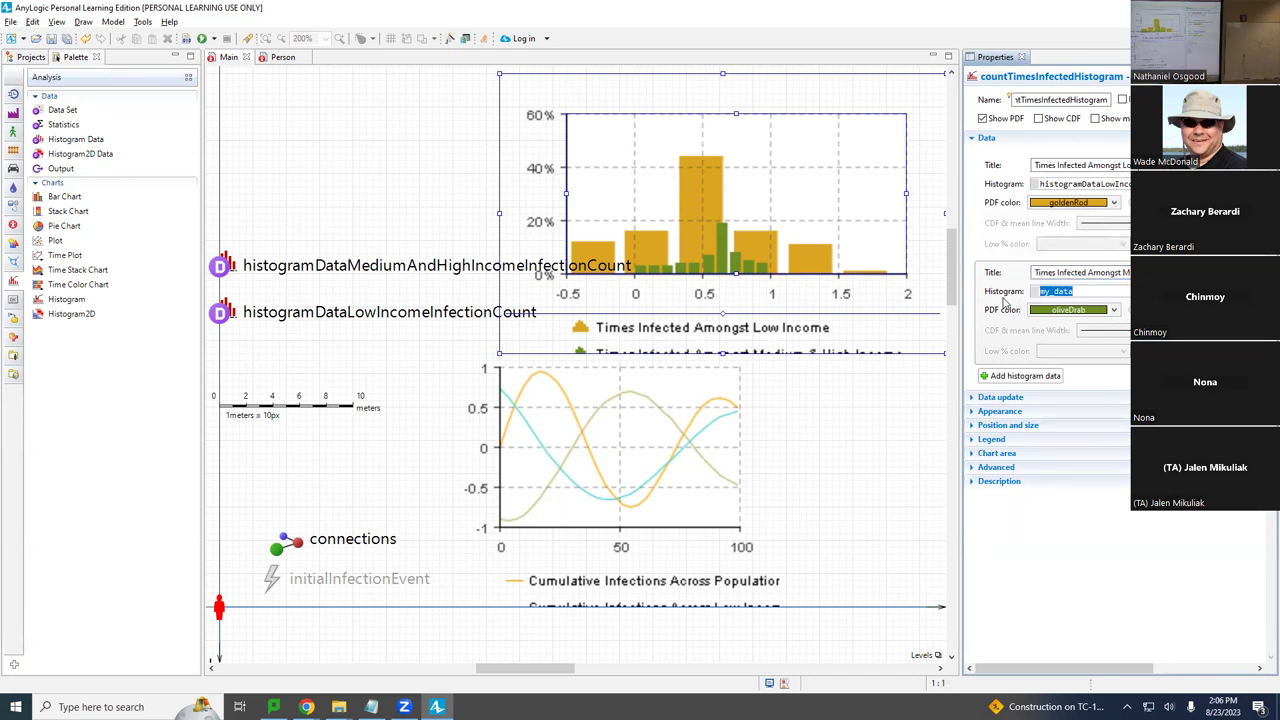
# Set the second data item's histogram source to histogramDataMediumAndHighIncomeInfectionCount and save the model.
pyautogui.write('histogramData')
pyautogui.write('M')
pyautogui.write('e')
pyautogui.write('ed')
pyautogui.write('ium')
pyautogui.hotkey('ctrl', 's')
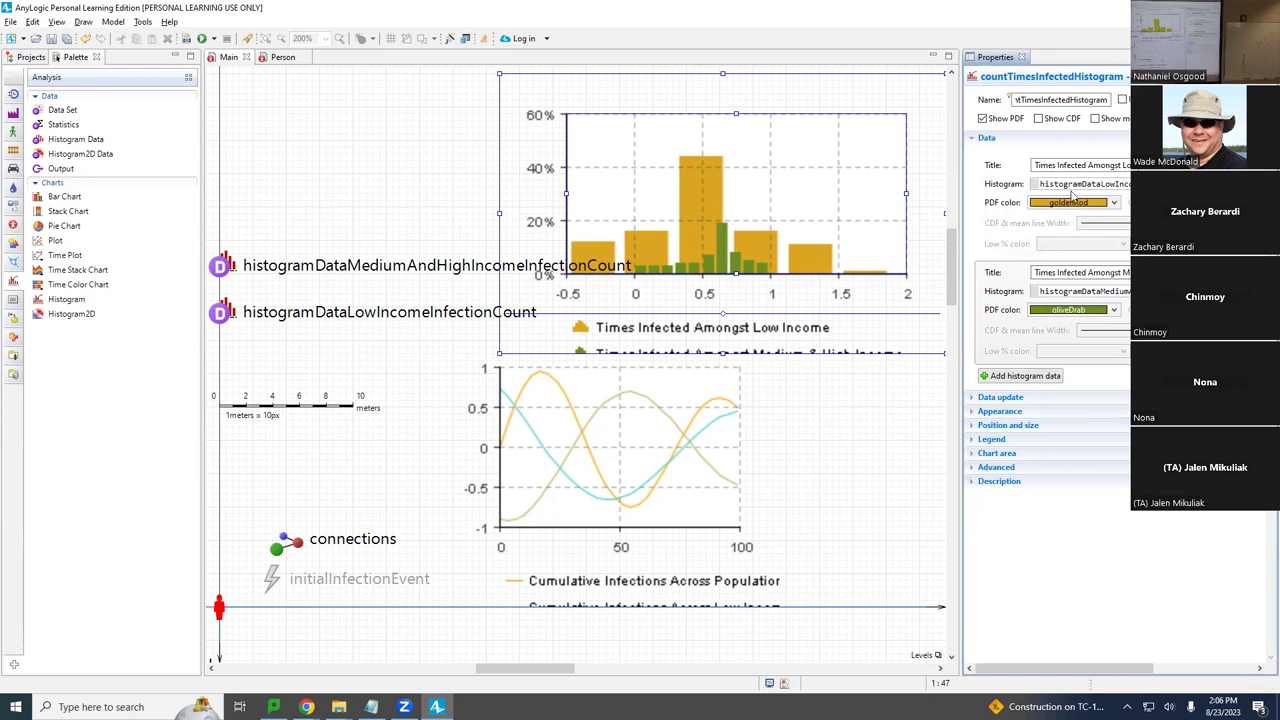
# Set the PDF color of the low-income data item to red.
pyautogui.click(1073, 202)
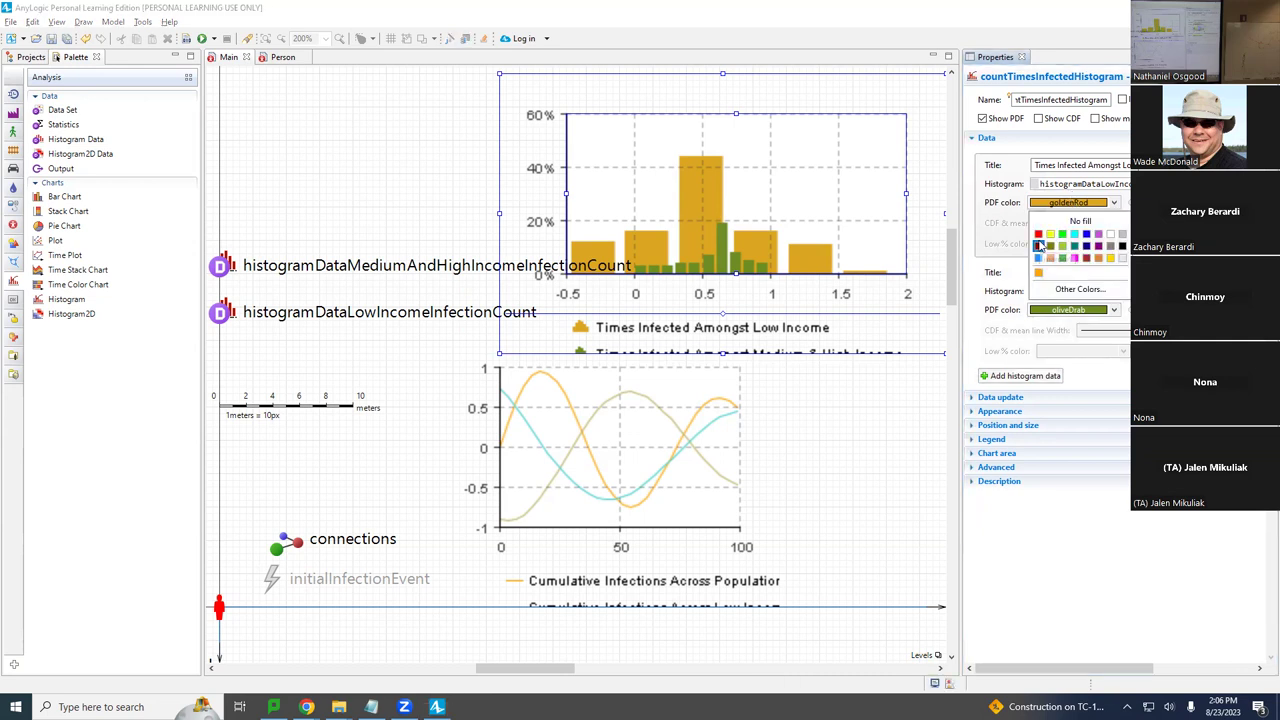
pyautogui.click(1038, 233)
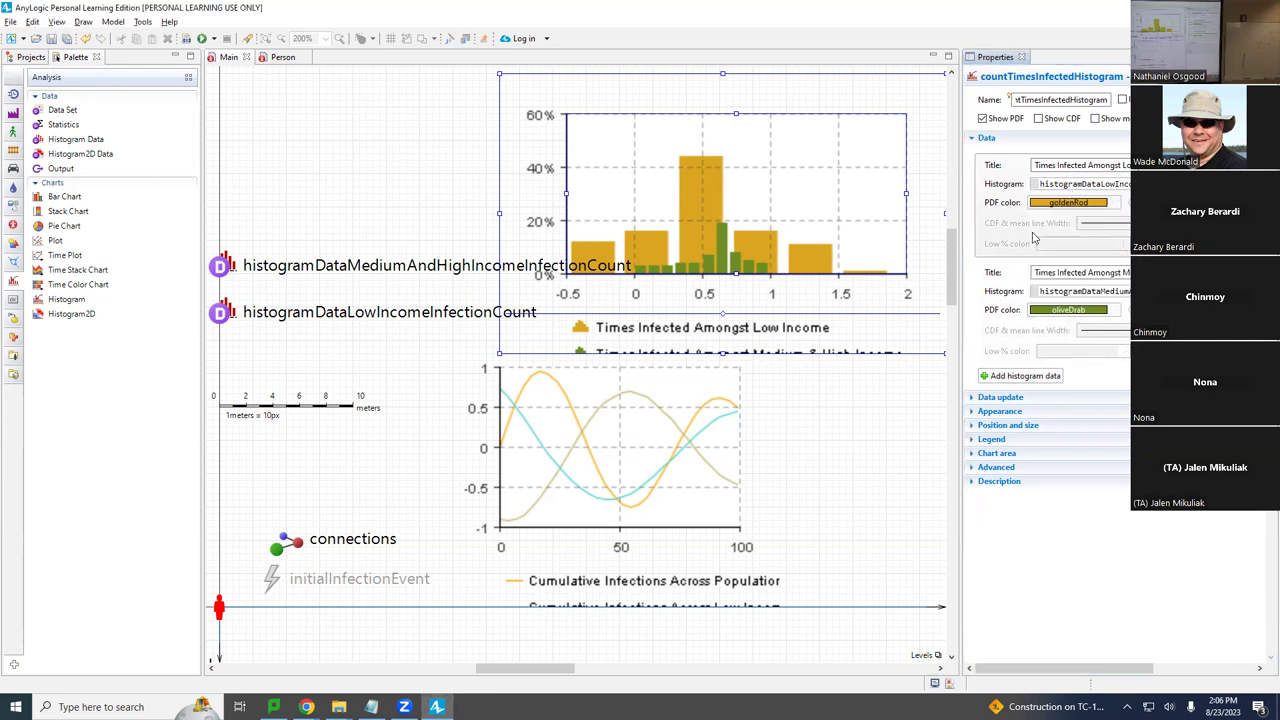
# Try lime as the PDF color of the medium and high income data item, save the model, and settle on cyan.
pyautogui.click(1068, 310)
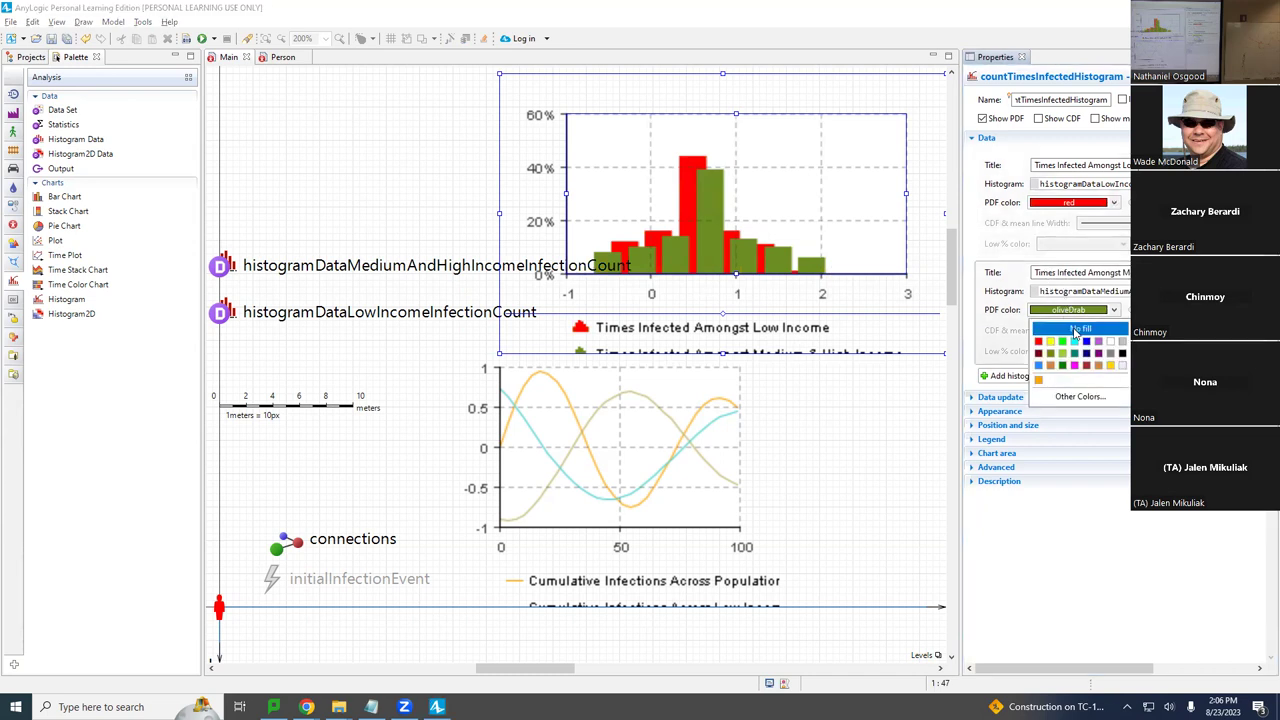
pyautogui.click(1063, 342)
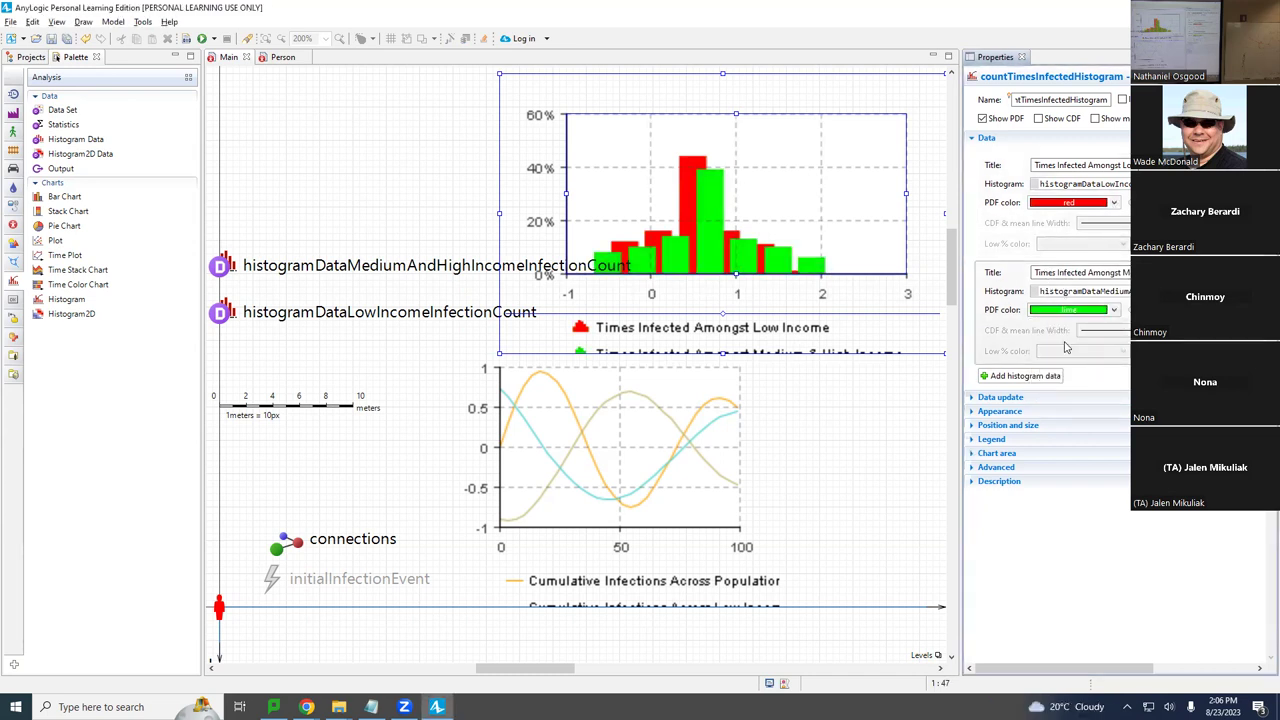
pyautogui.hotkey('ctrl', 's')
pyautogui.click(1052, 313)
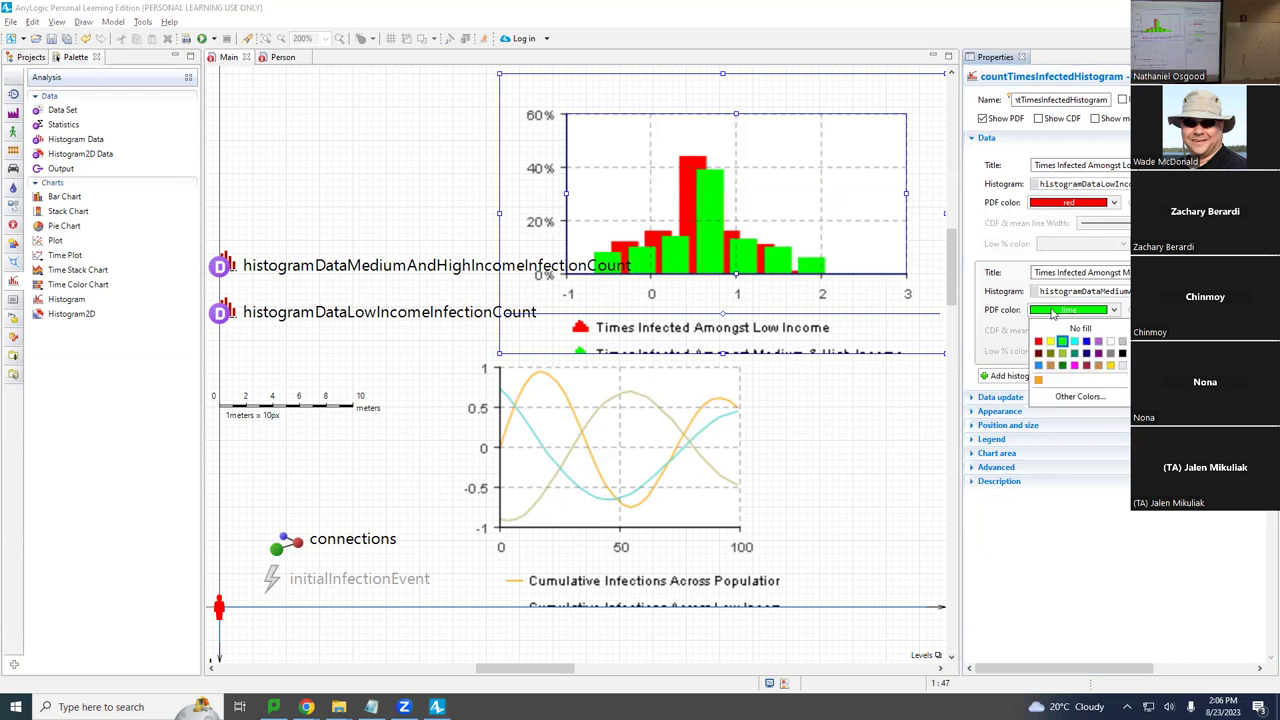
pyautogui.click(1078, 346)
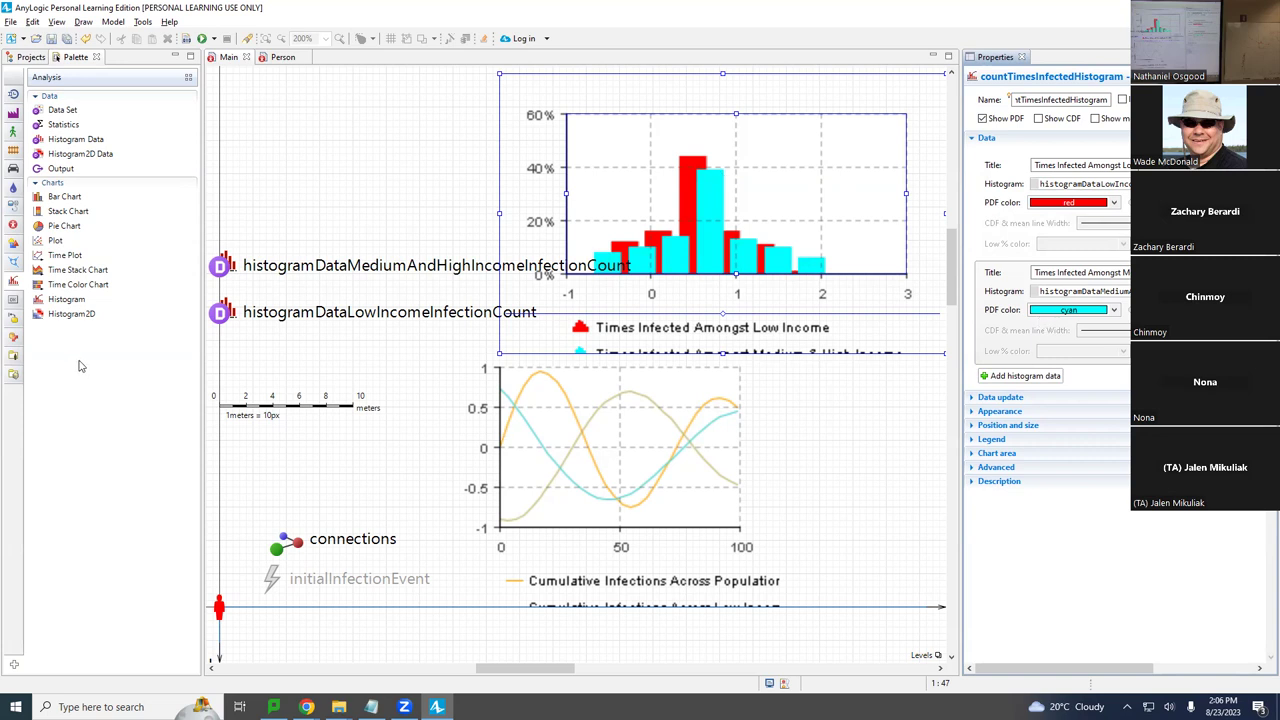
# Add an event above the histogram data elements on Main and name it eventReportCumulativeInfectionCounts.
pyautogui.click(222, 313)
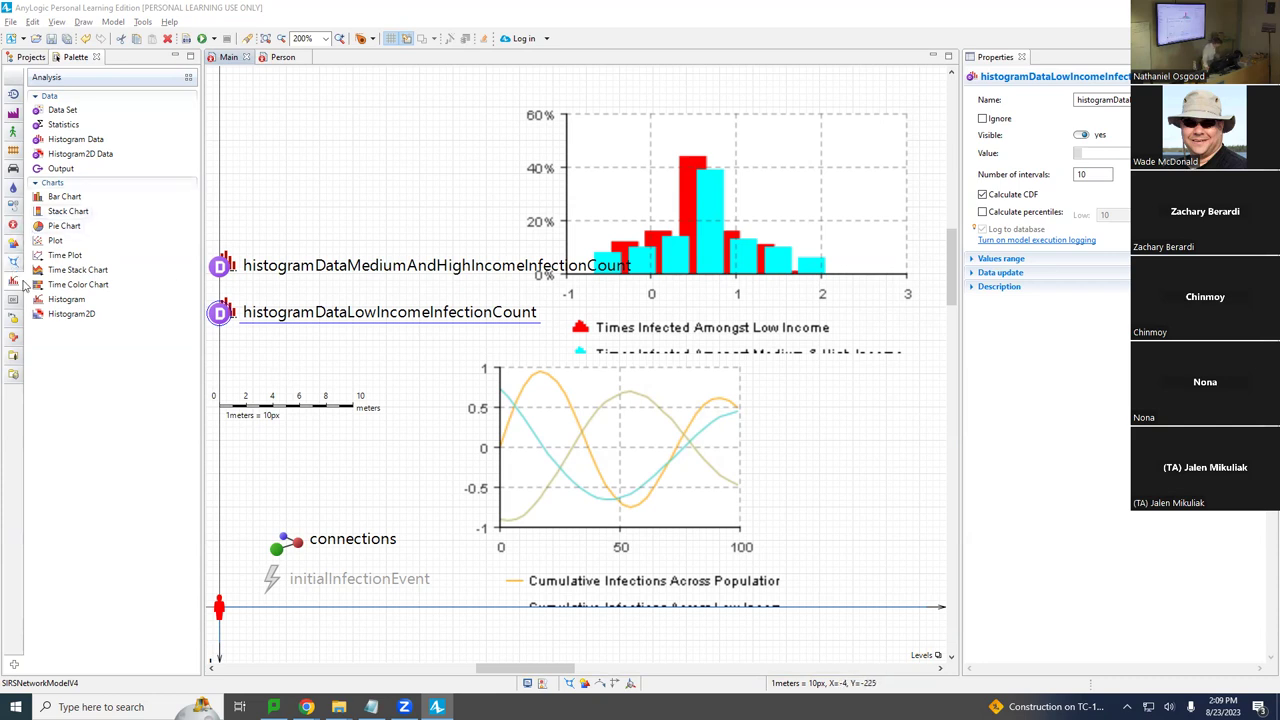
pyautogui.moveTo(25, 284)
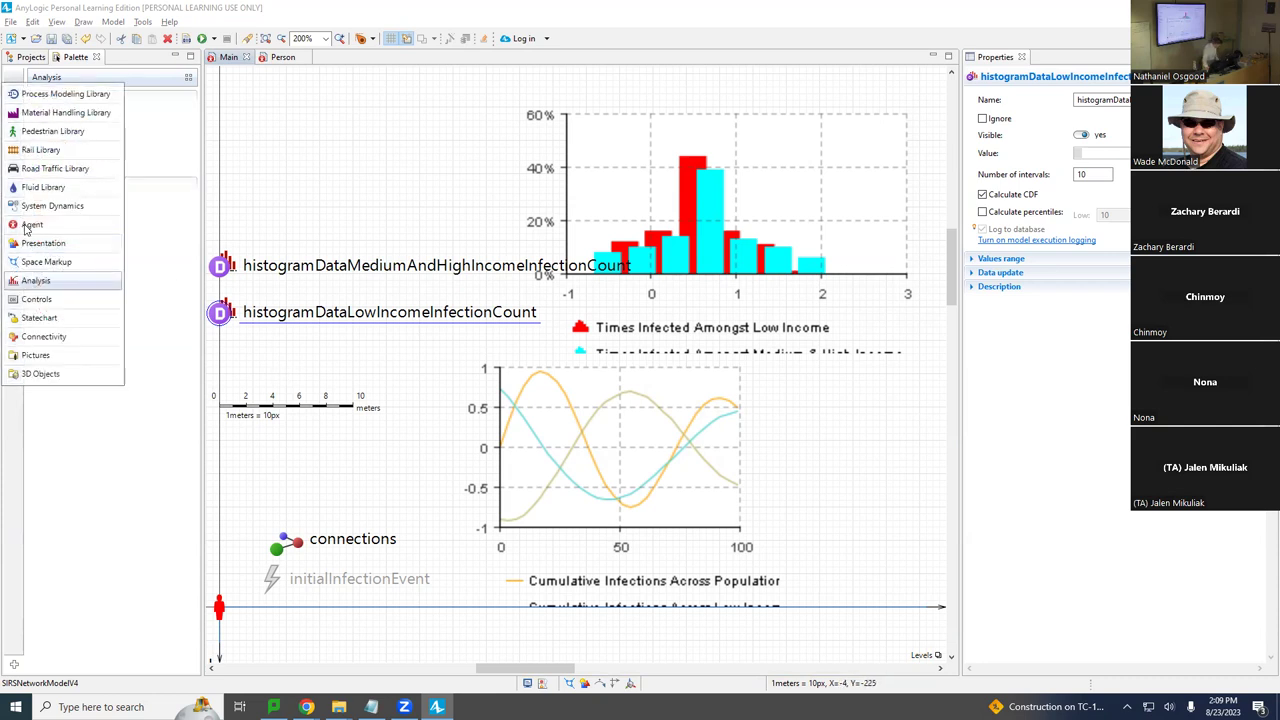
pyautogui.click(14, 226)
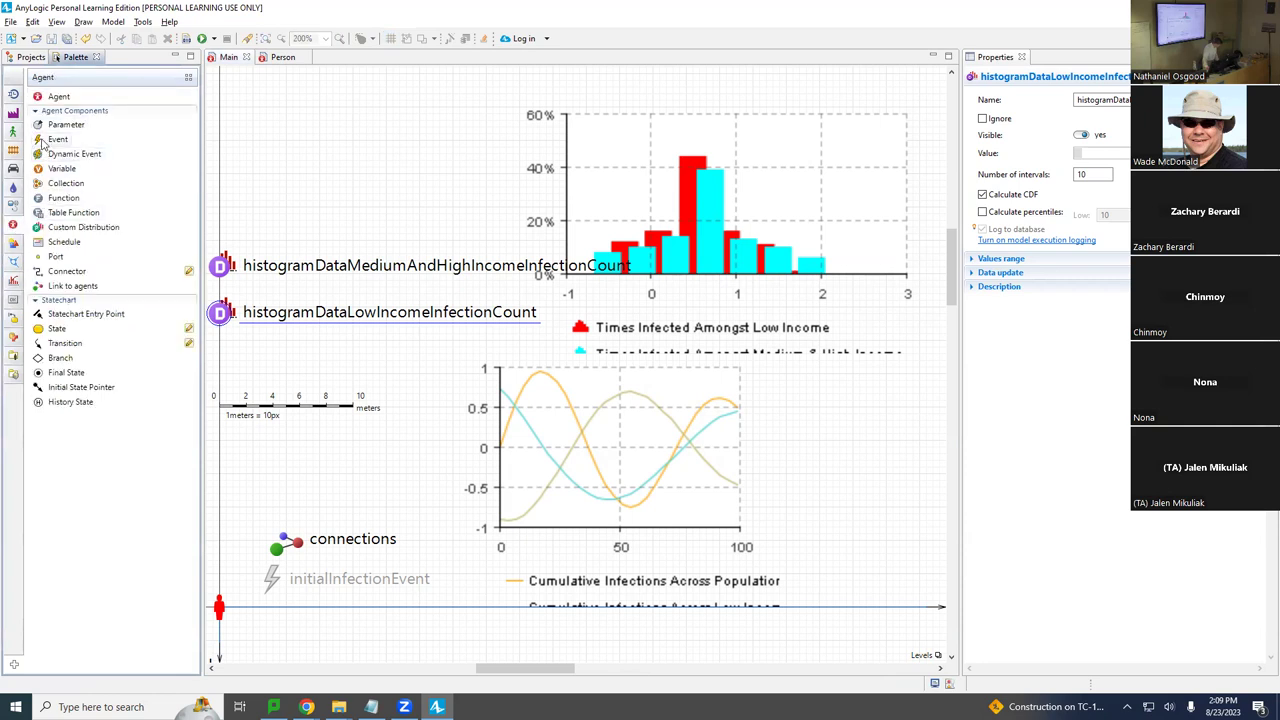
pyautogui.moveTo(42, 143); pyautogui.dragTo(230, 240)
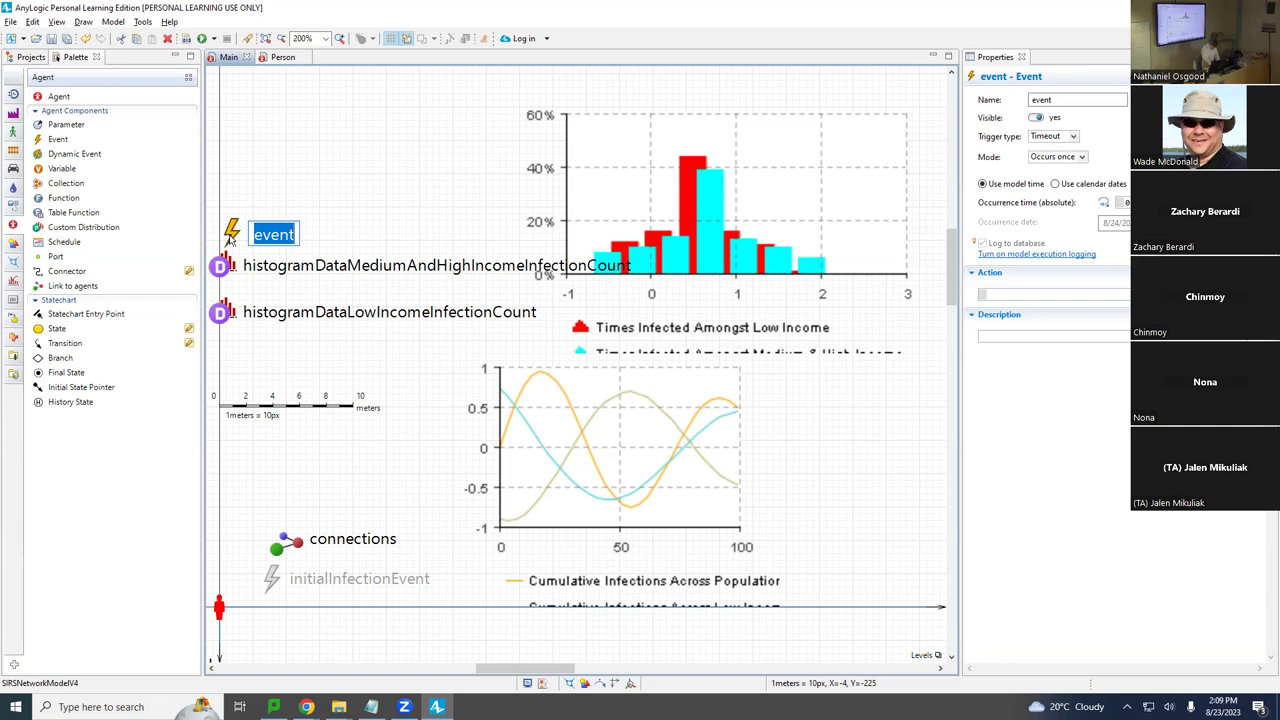
pyautogui.write('?eve')
pyautogui.press('BackSpace')
pyautogui.press('BackSpace')
pyautogui.press('BackSpace')
pyautogui.press('BackSpace')
pyautogui.write('event')
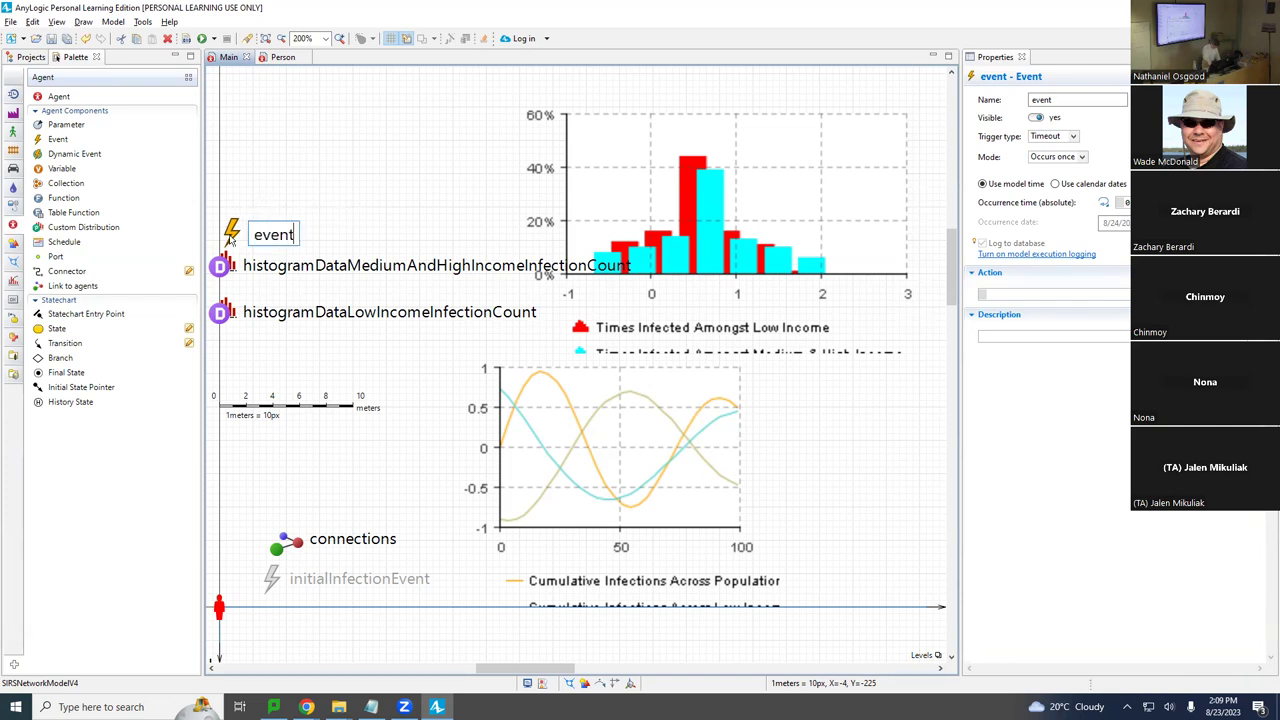
pyautogui.write('ReportCumulativeInfectionCounts')
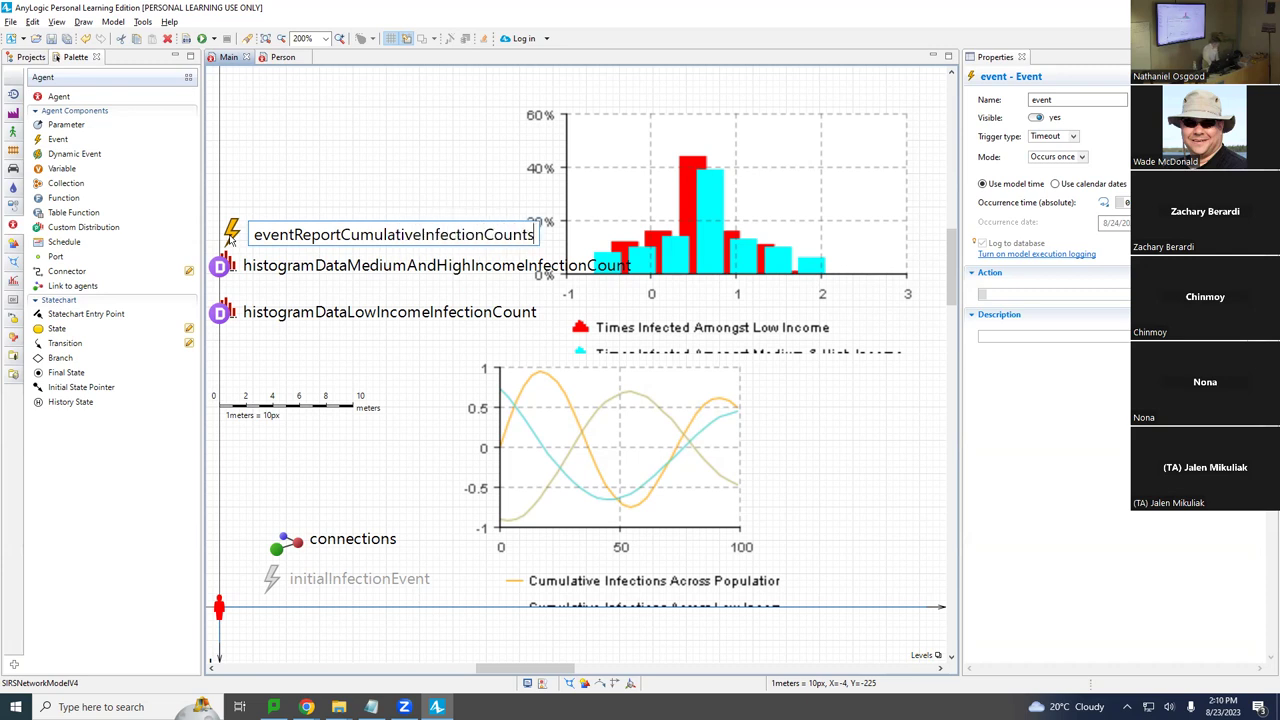
pyautogui.press('Return')
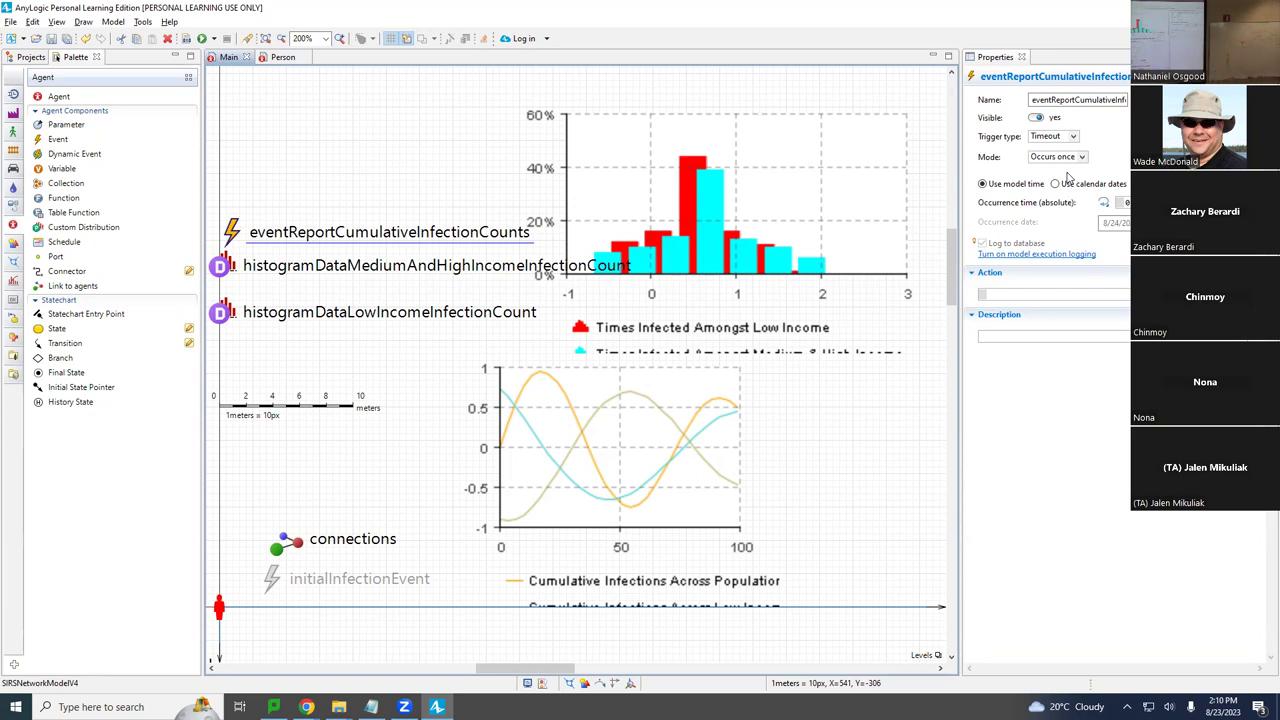
# Set the mode of the eventReportCumulativeInfectionCounts event to Cyclic.
pyautogui.click(1082, 157)
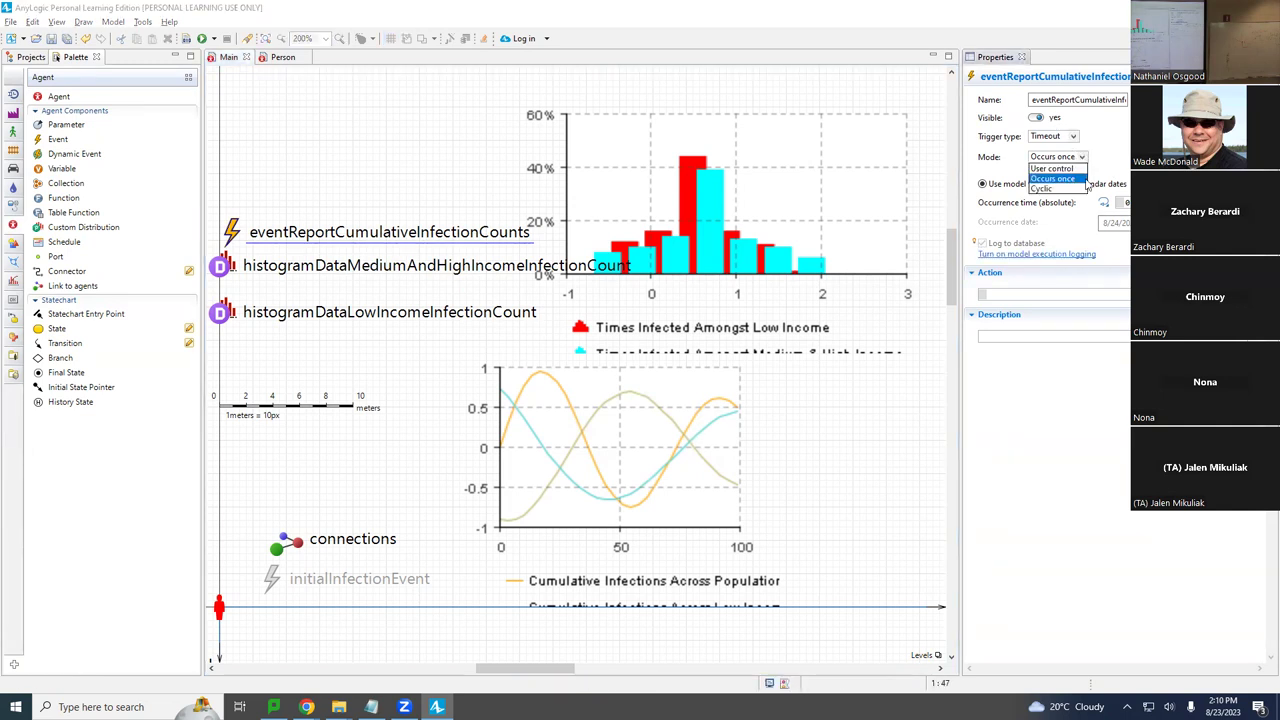
pyautogui.click(1076, 181)
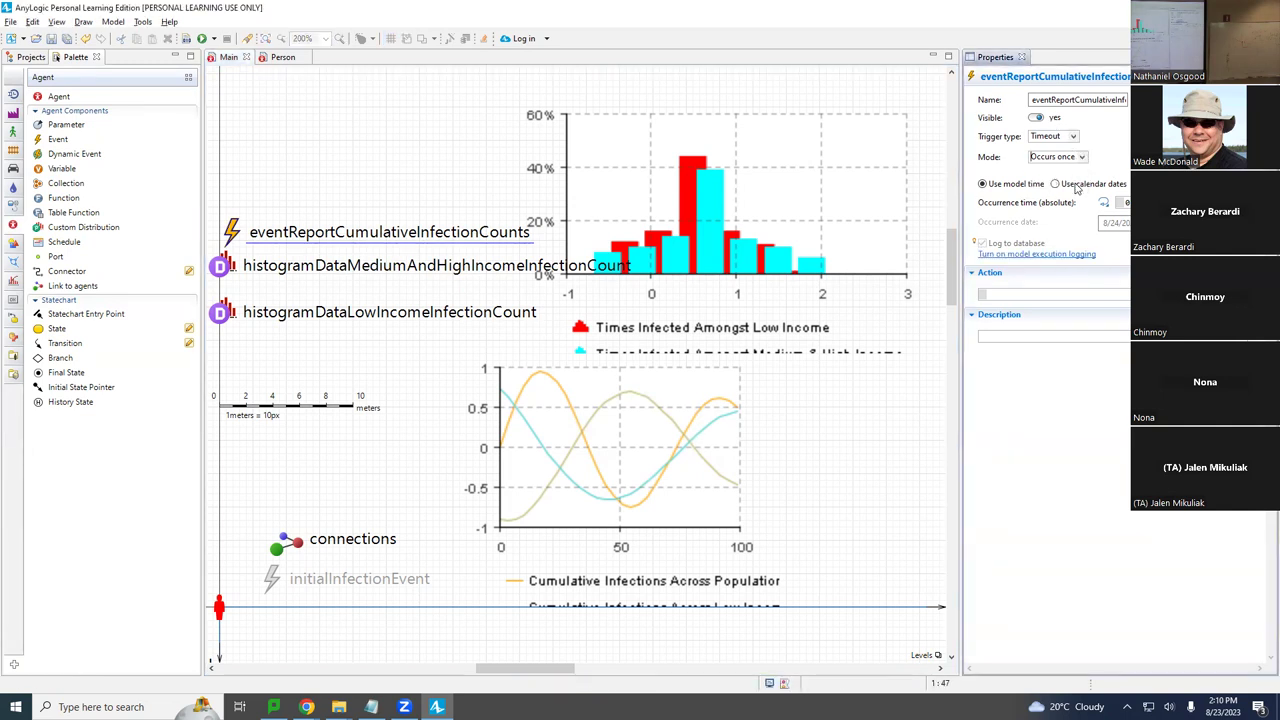
pyautogui.click(1082, 157)
pyautogui.click(1053, 193)
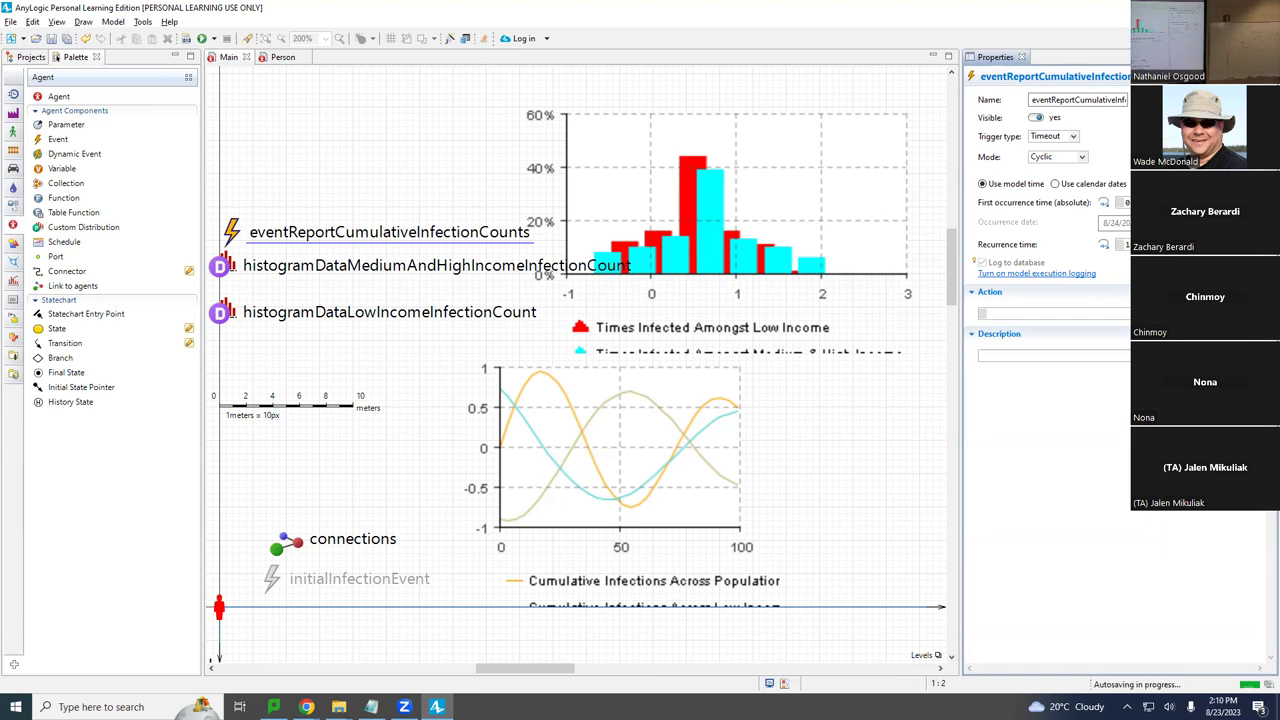
# Start the event's action code with the statement histogramDataLowIncomeInfectionCount.reset();.
pyautogui.click(1116, 316)
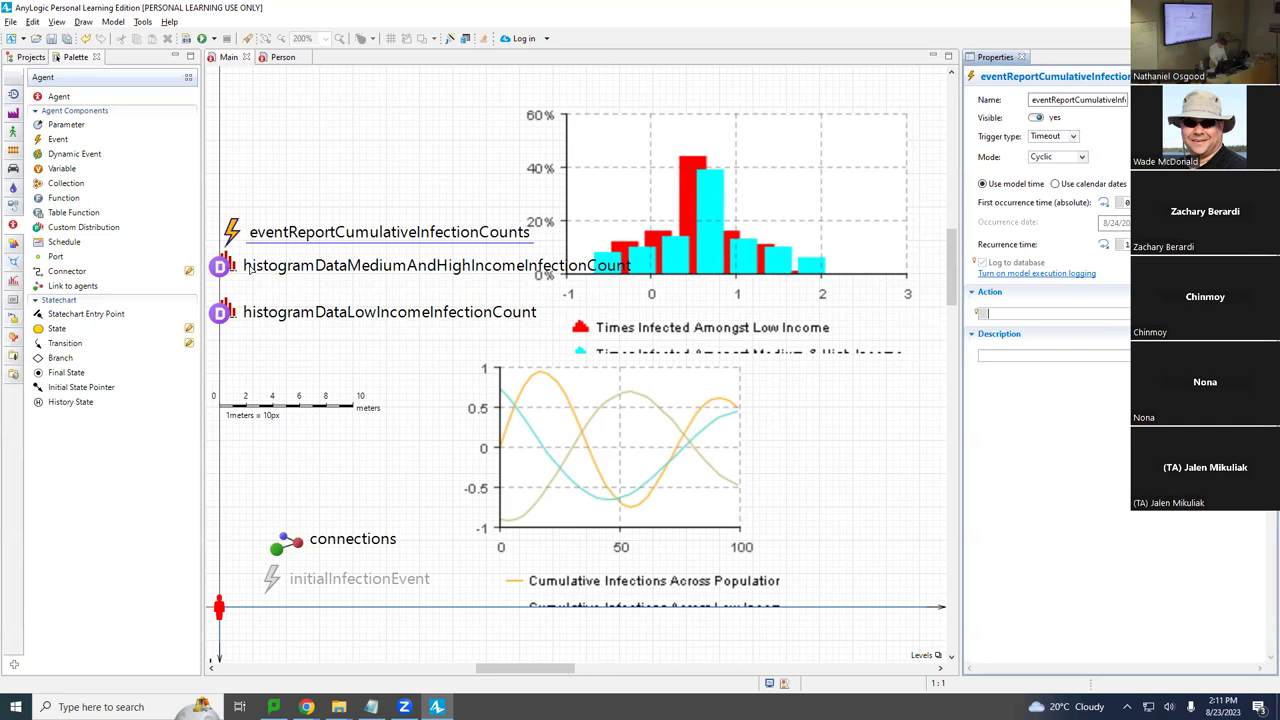
pyautogui.write('histogramDa')
pyautogui.write('a')
pyautogui.write('ta')
pyautogui.write('L')
pyautogui.hotkey('ctrl', 'space')
pyautogui.write('.add')
pyautogui.press('Return')
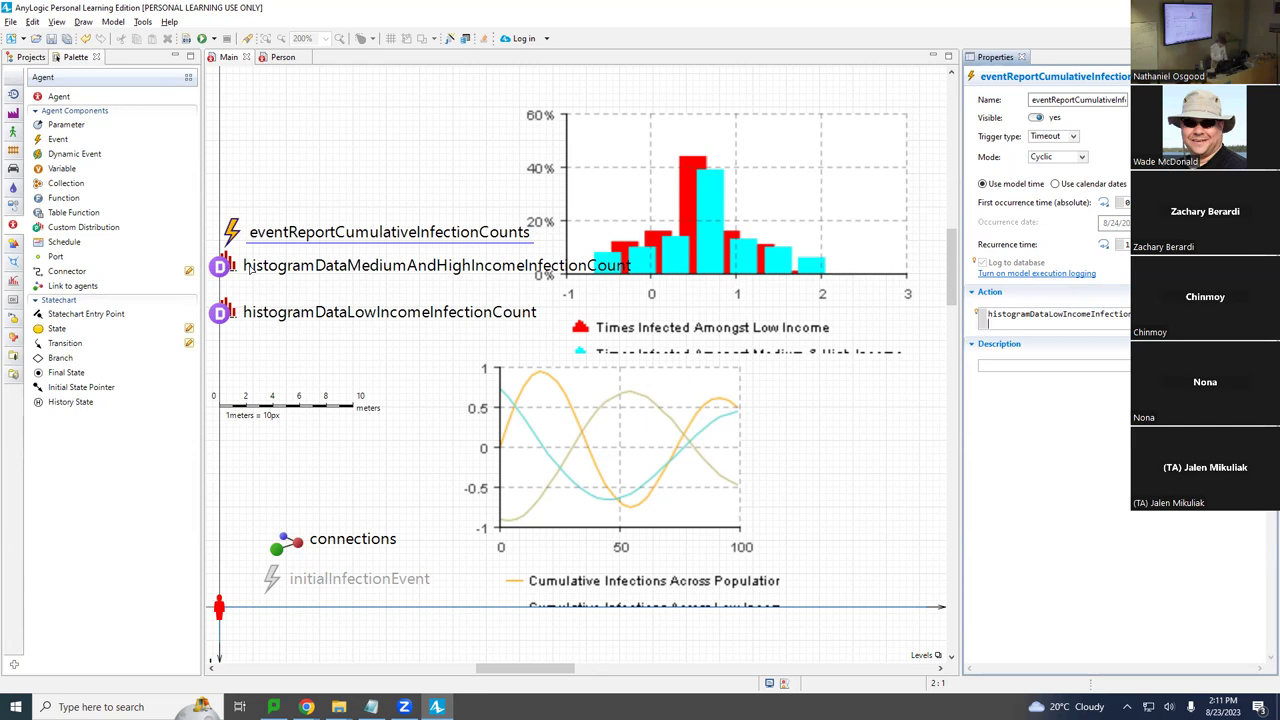
# Add the statement histogramDataMediumAndHighIncomeInfectionCount.reset(); to the event's action, followed by a blank line, and save the model.
pyautogui.write('histogramDataMed')
pyautogui.hotkey('ctrl', 'space')
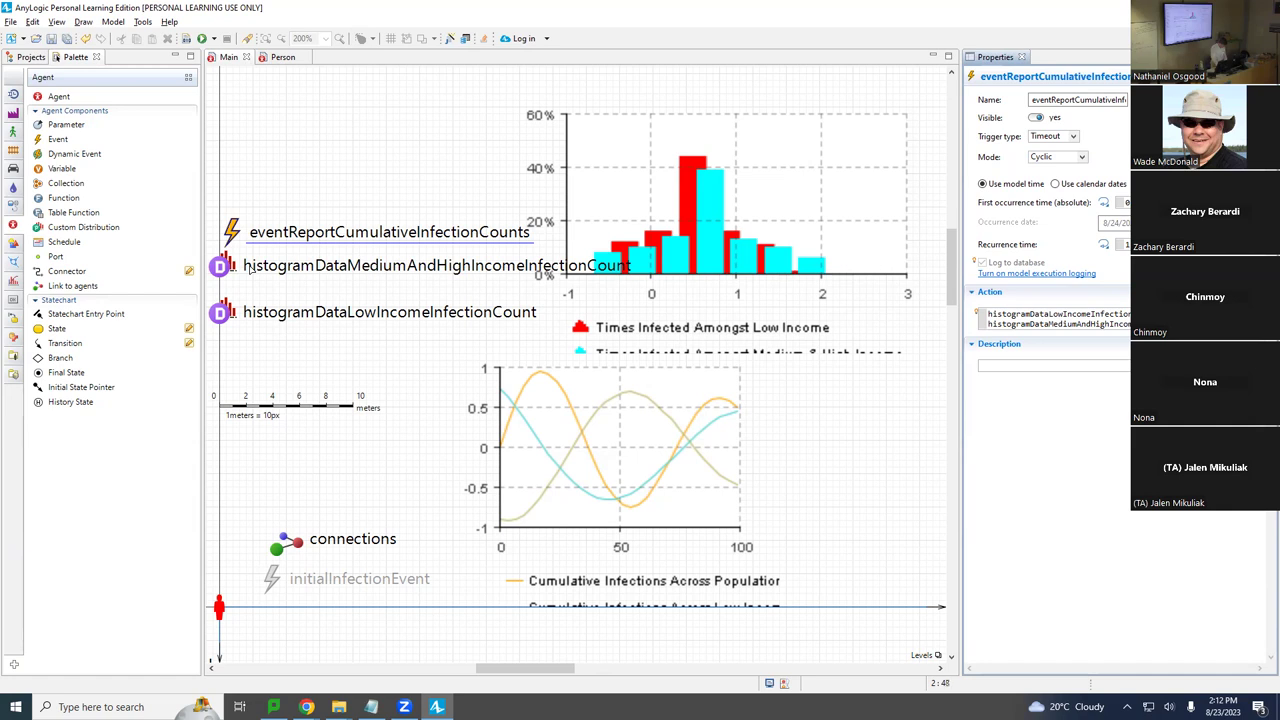
pyautogui.press('Return')
pyautogui.press('Return')
pyautogui.hotkey('ctrl', 's')
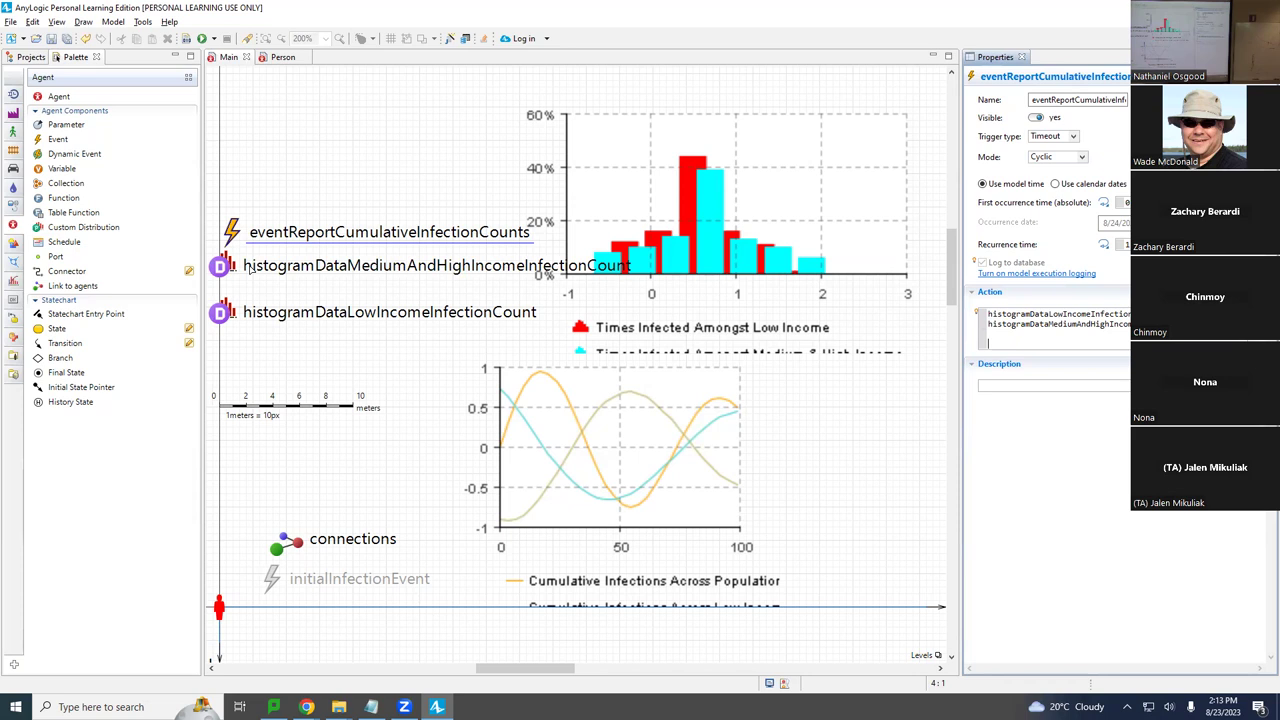
# Add the loop "for (Person person : population)" with an opening and closing brace to the event's action, leaving an empty body line.
pyautogui.write('for (Person')
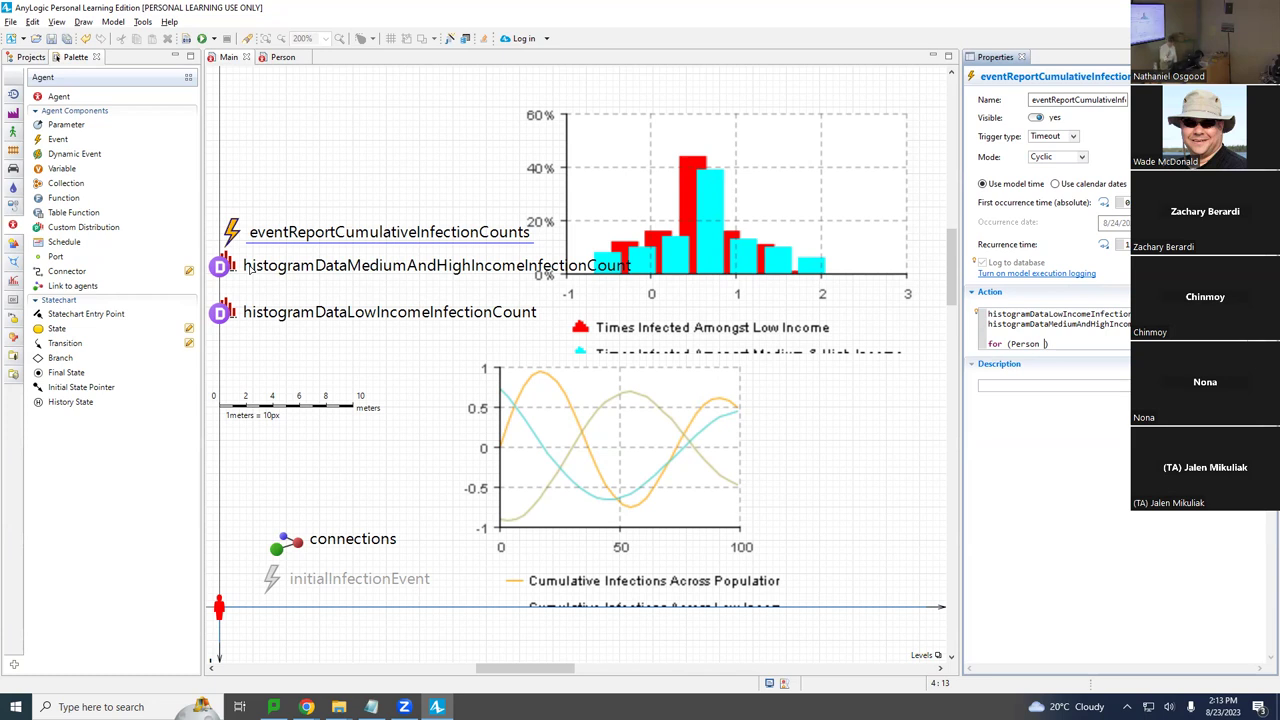
pyautogui.write('person : population')
pyautogui.press('Return')
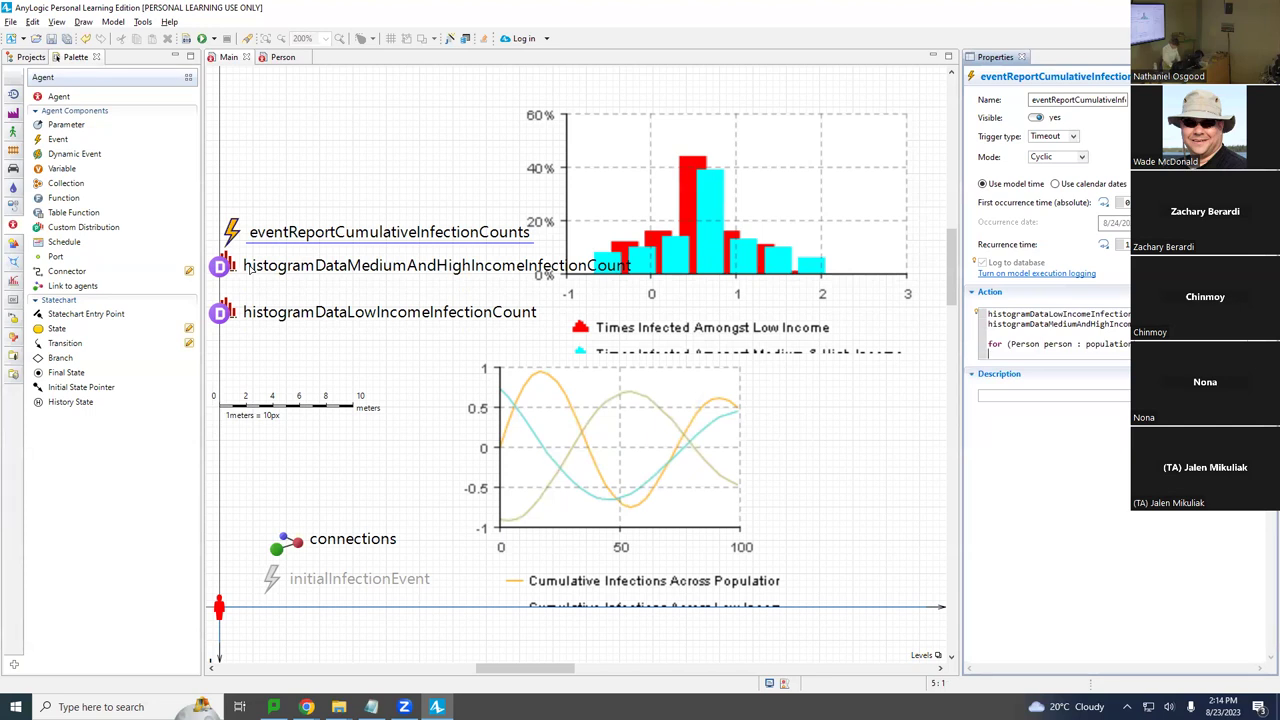
pyautogui.write('{')
pyautogui.press('Return')
pyautogui.write('}')
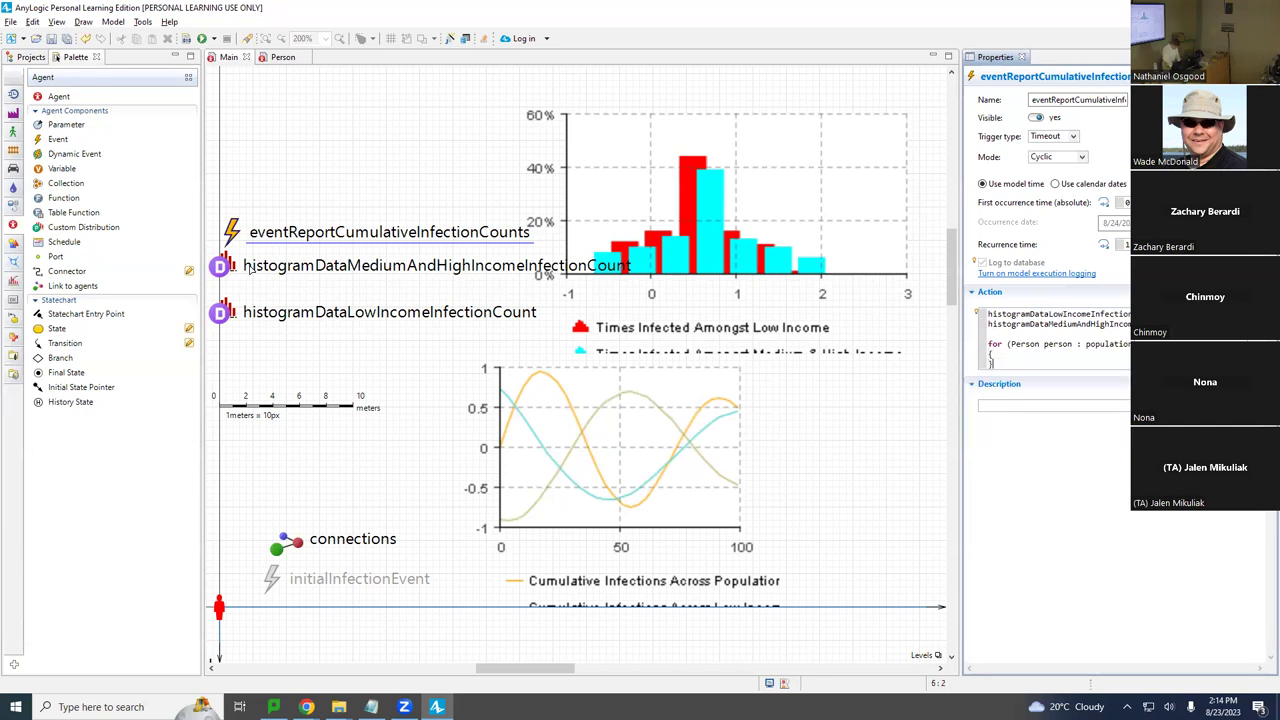
pyautogui.press('Up')
pyautogui.press('Return')
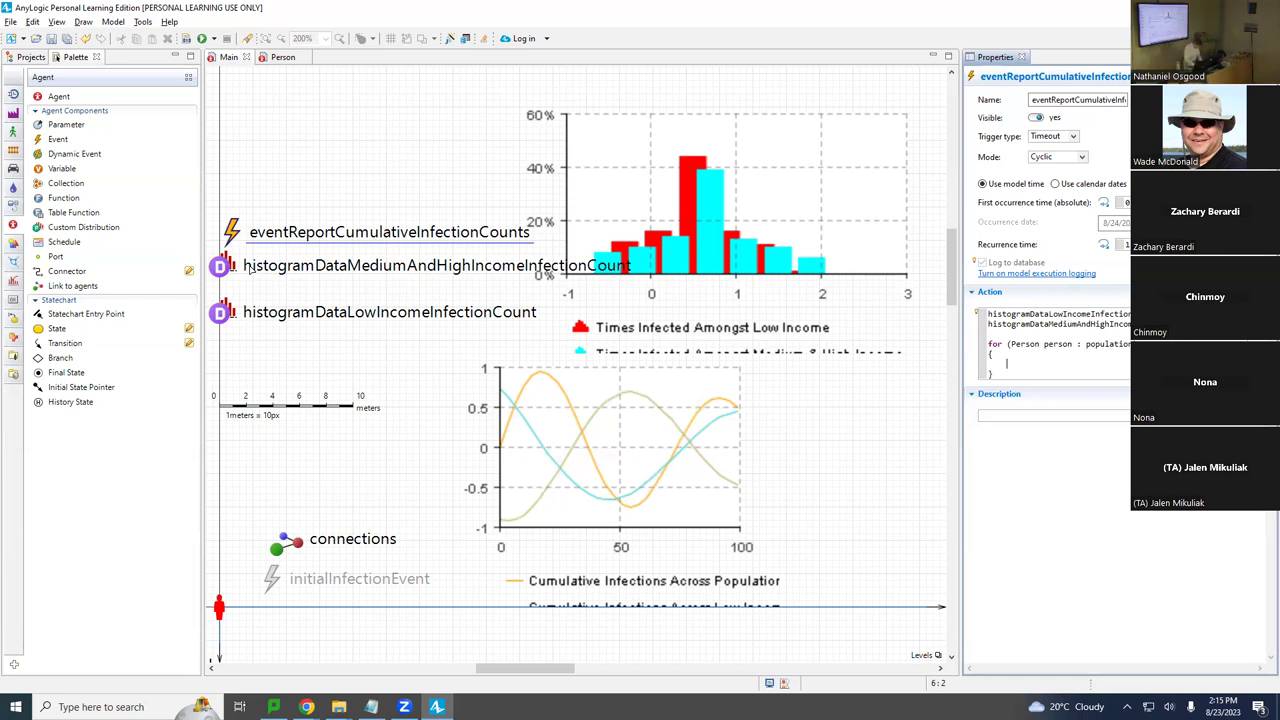
# Inside the loop, write the condition "if (person.income <= lowIncomeThreshold)", looking up the threshold parameter's name on the canvas.
pyautogui.write('if (person.inc')
pyautogui.hotkey('ctrl', 'space')
pyautogui.press('Return')
pyautogui.write('<=')
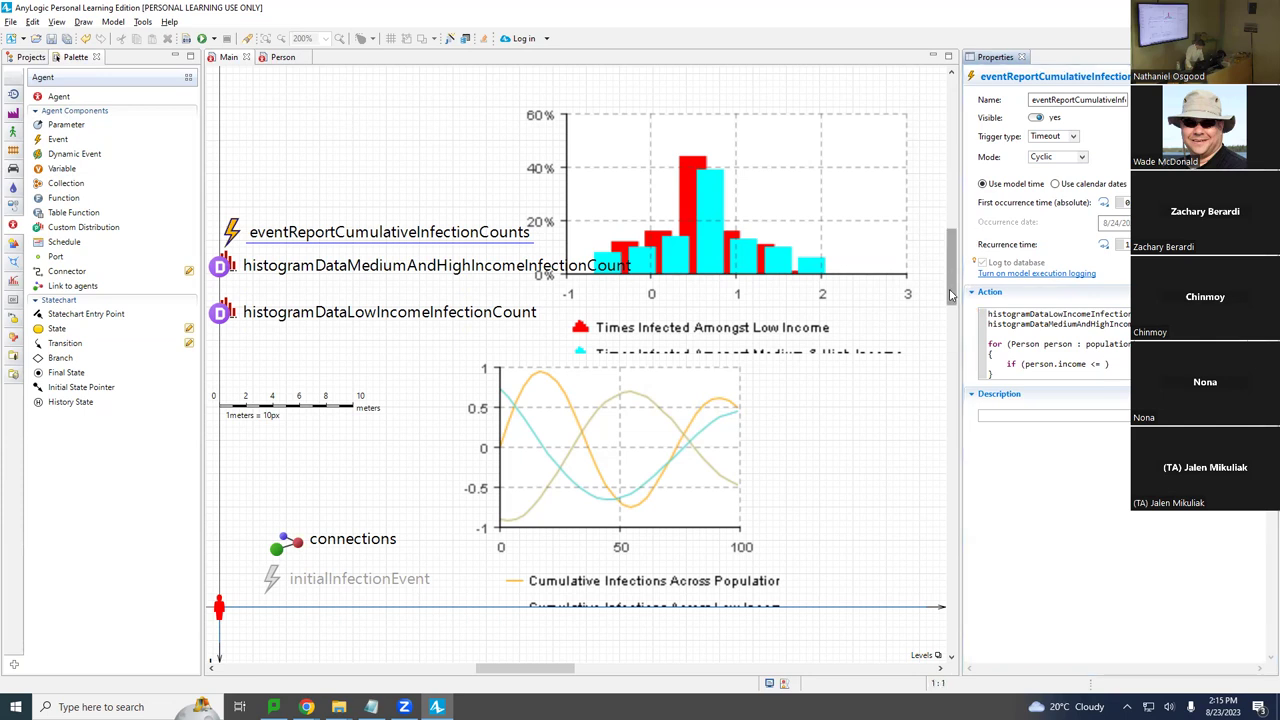
pyautogui.scroll(-3, 540, 540)
pyautogui.moveTo(541, 672); pyautogui.dragTo(424, 673)
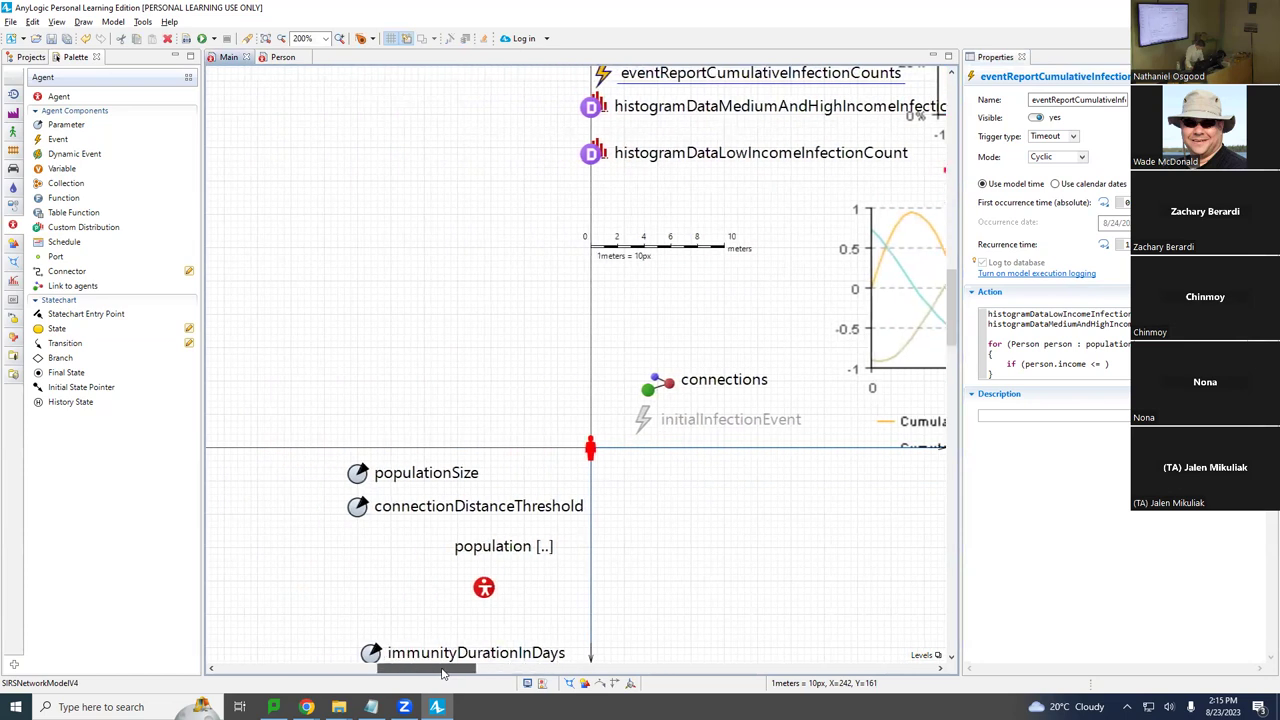
pyautogui.scroll(-4, 490, 519)
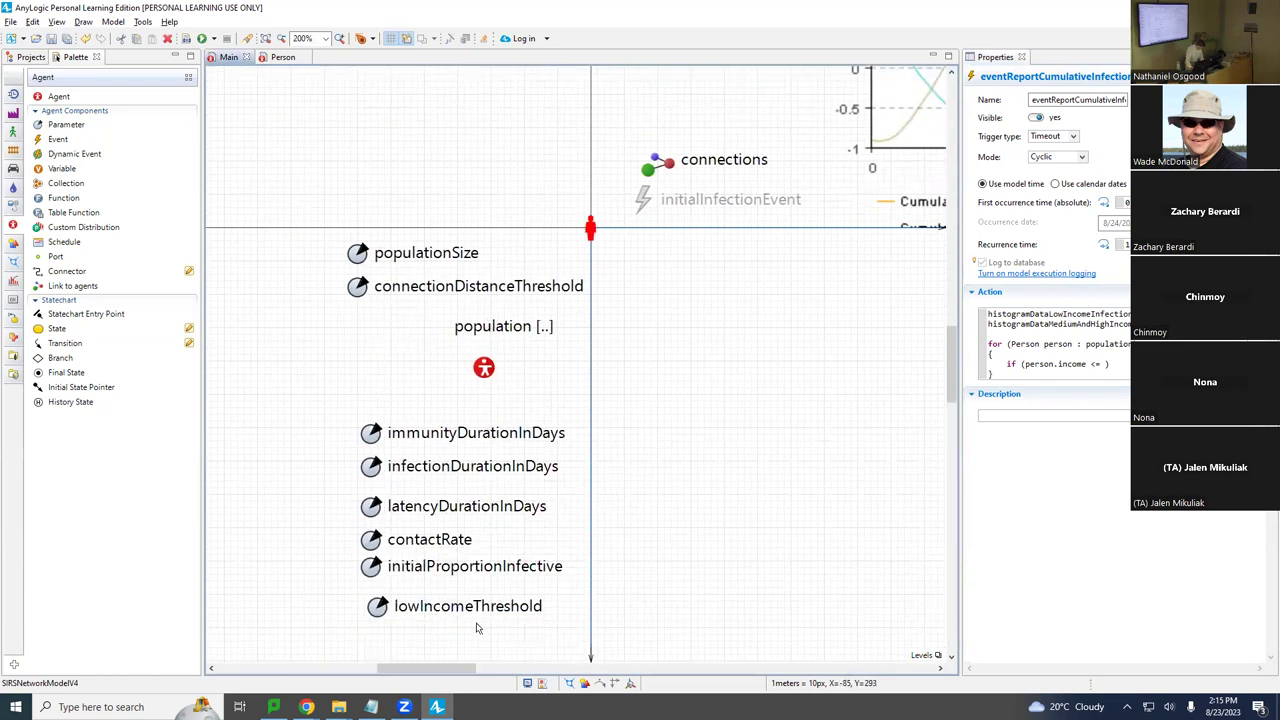
pyautogui.click(1102, 363)
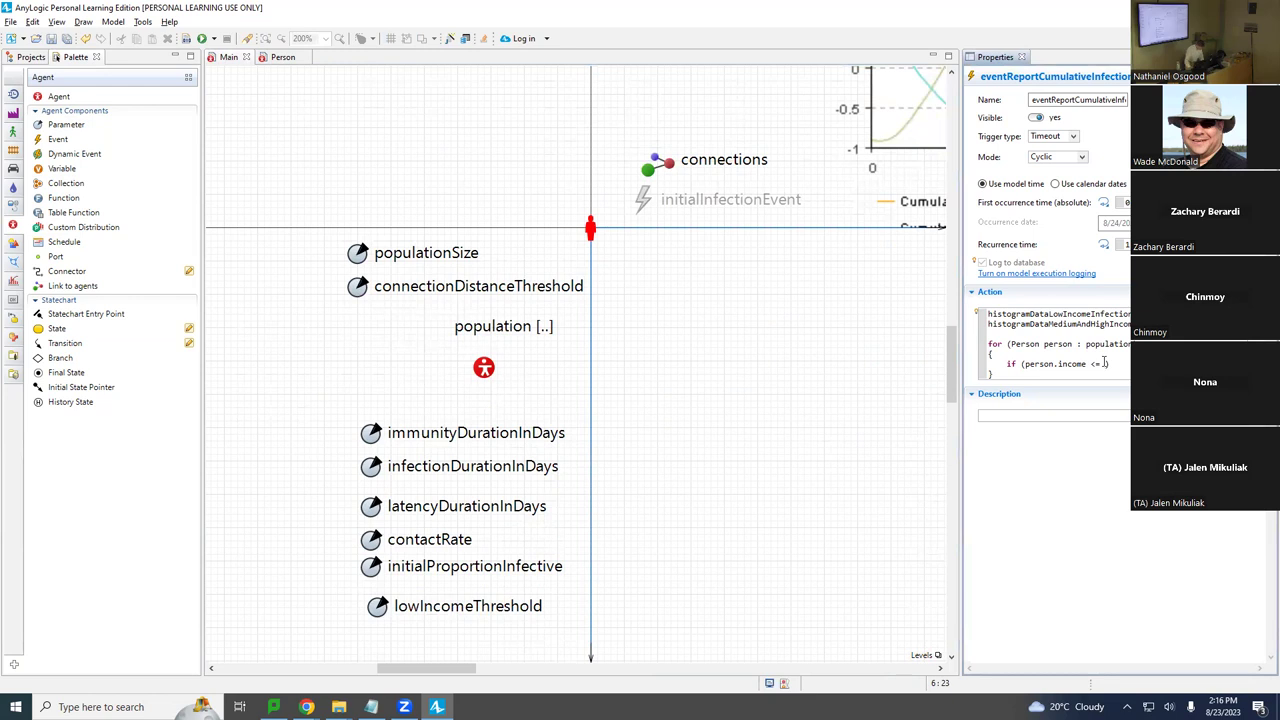
pyautogui.write('lowInchol')
pyautogui.press('BackSpace')
pyautogui.press('Return')
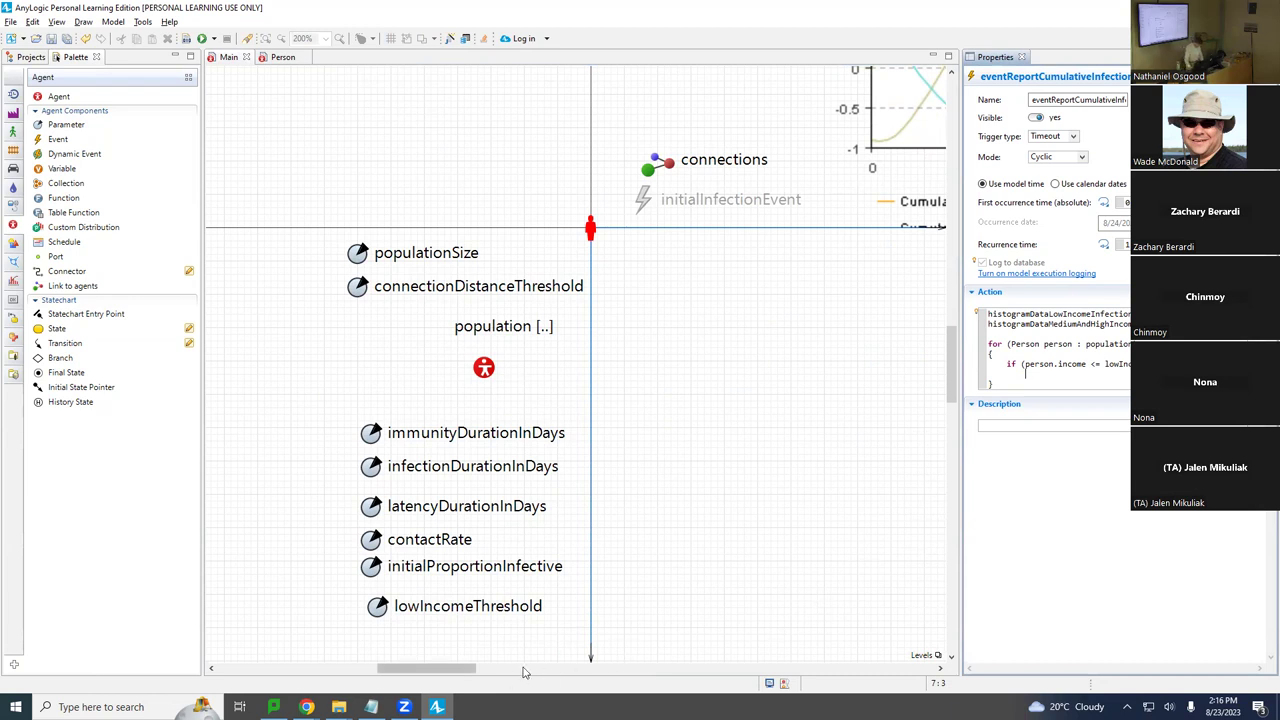
# Under the if condition, call histogramDataLowIncomeInfectionCount.add() with the person's infection count, widening the properties area to show the code.
pyautogui.moveTo(950, 367); pyautogui.dragTo(929, 276)
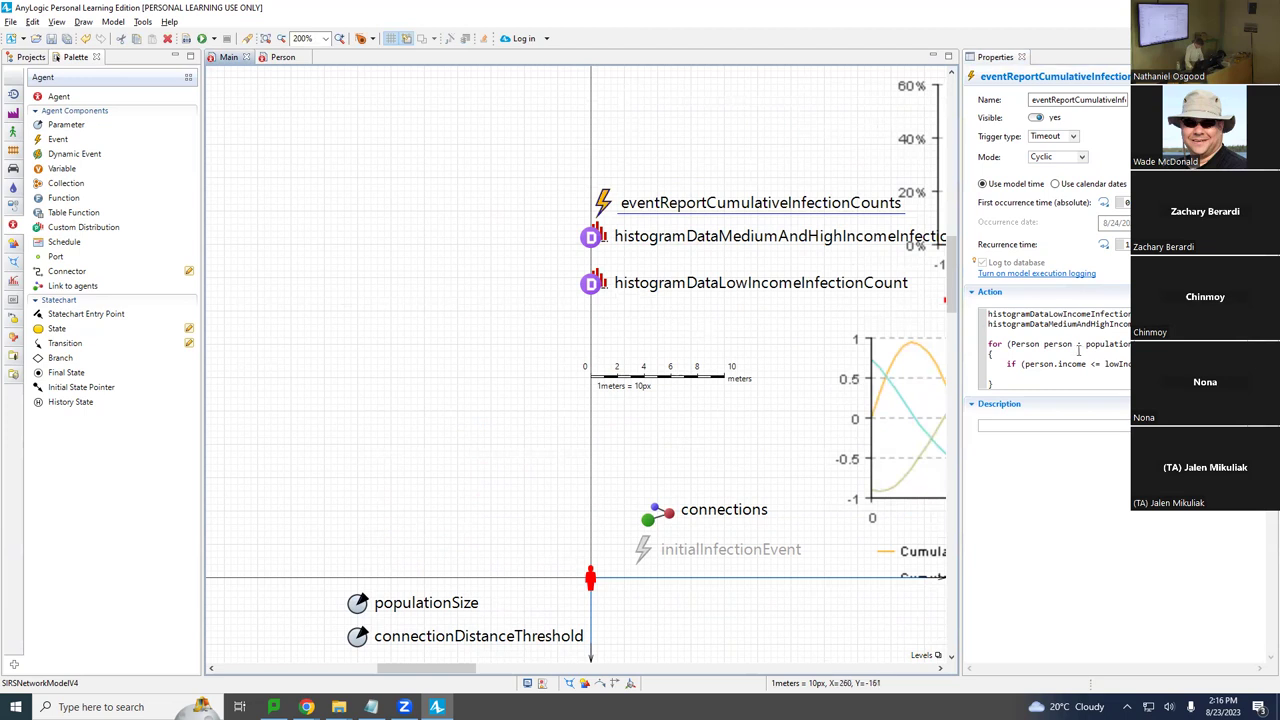
pyautogui.click(1056, 377)
pyautogui.write('histogramDa')
pyautogui.hotkey('ctrl', 'space')
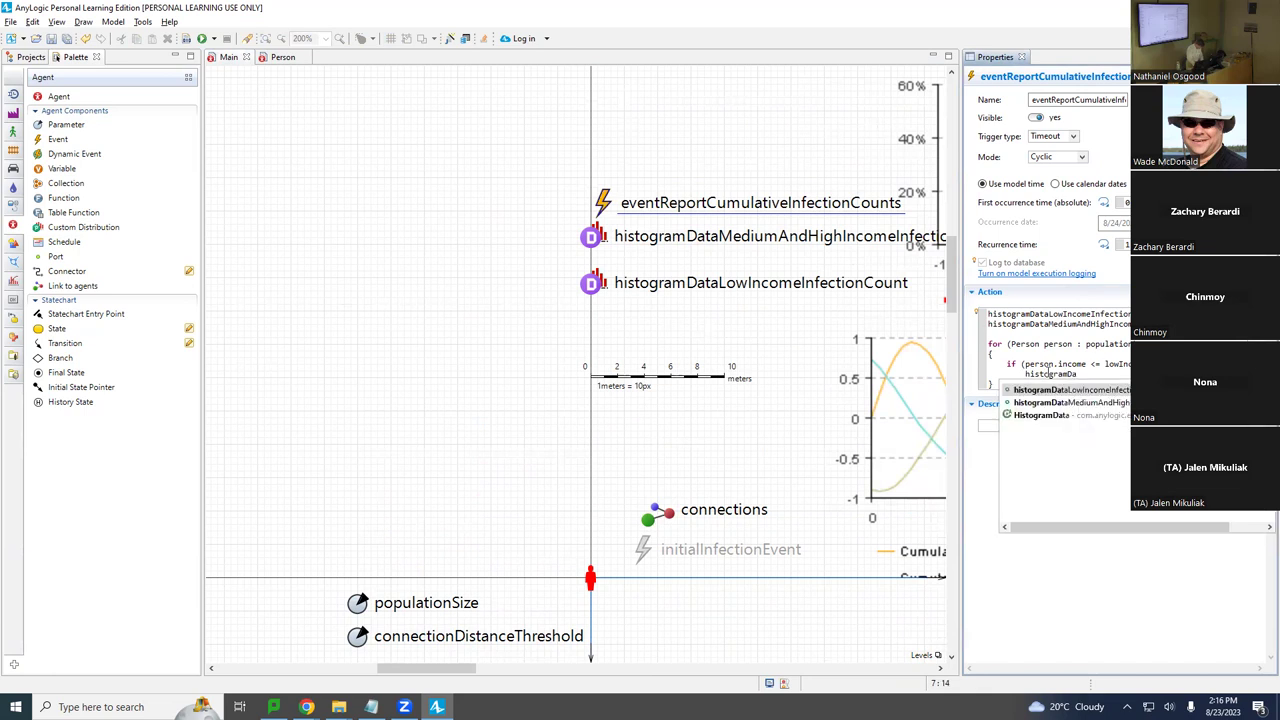
pyautogui.press('Return')
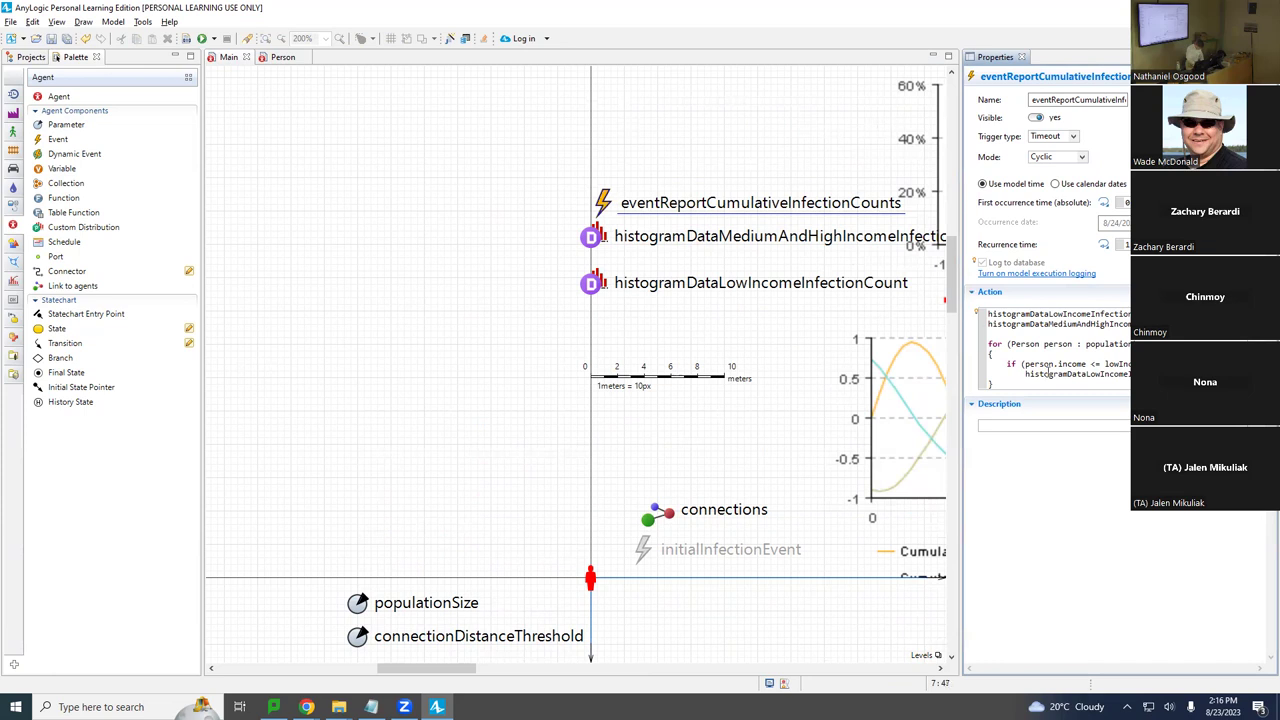
pyautogui.press('BackSpace')
pyautogui.moveTo(957, 428); pyautogui.dragTo(846, 428)
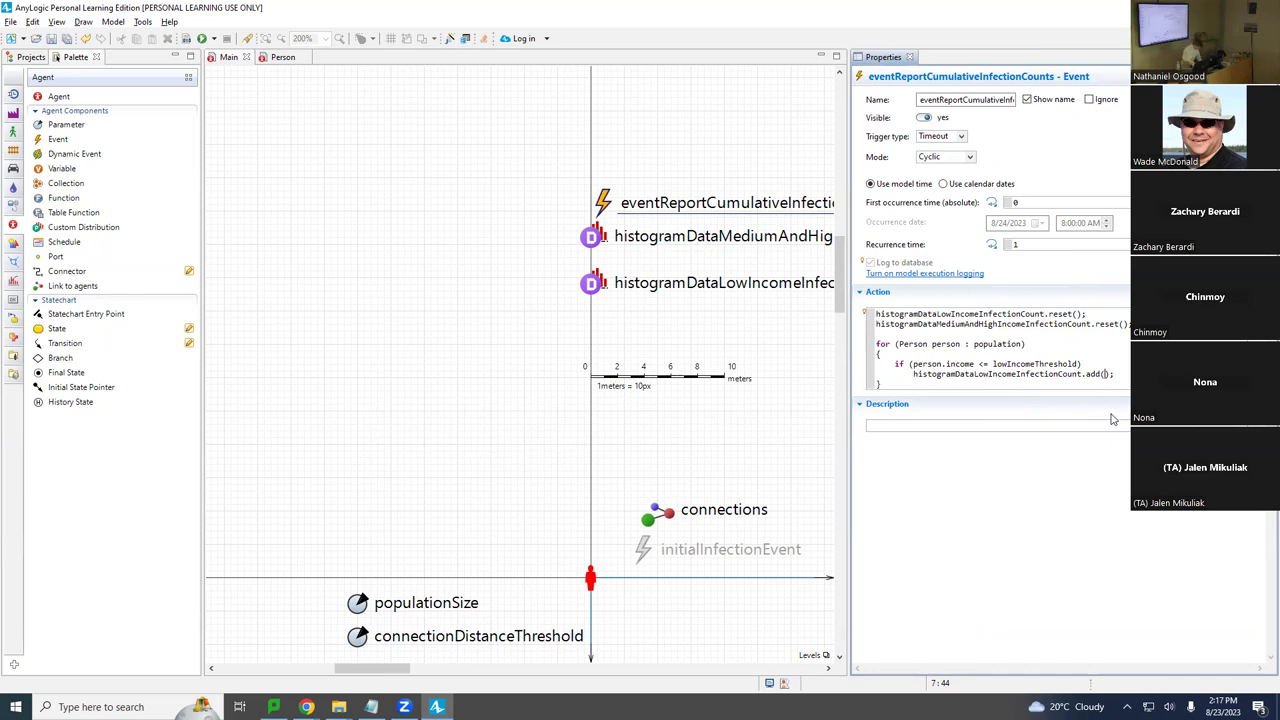
pyautogui.write('person.')
pyautogui.press('Return')
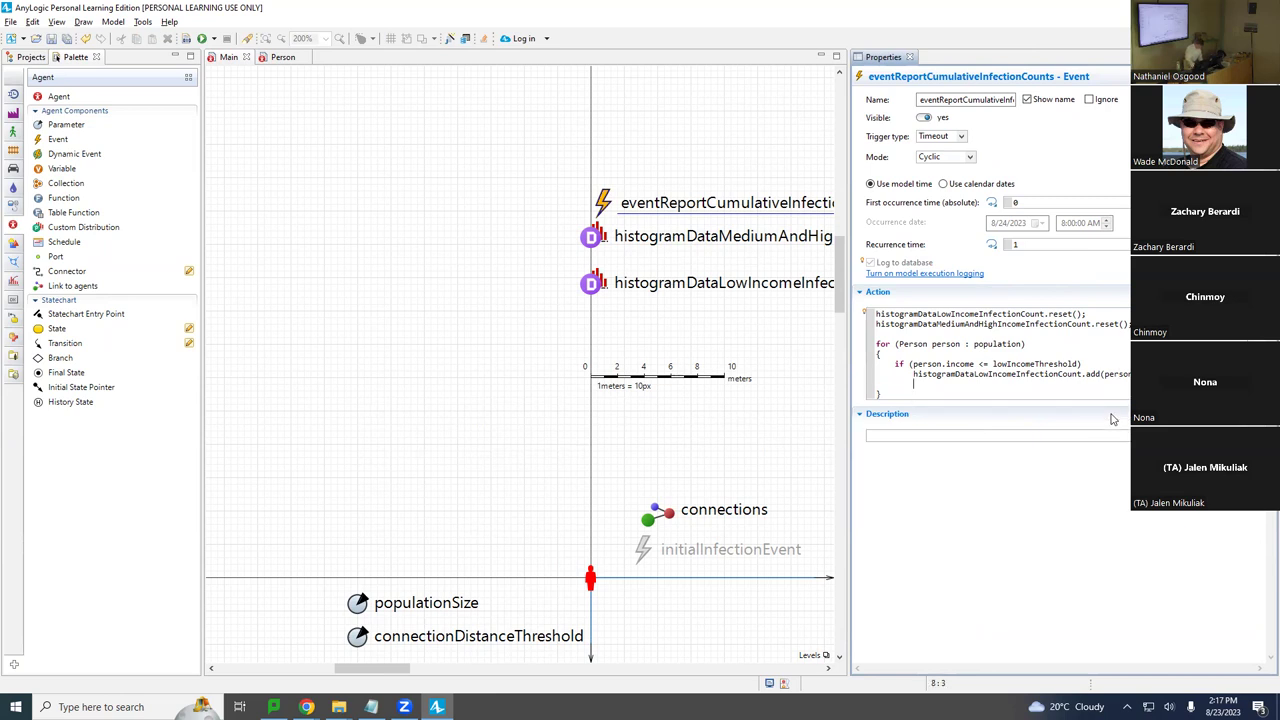
# Add an else branch to the condition and paste a copy of the histogramDataLowIncomeInfectionCount.add statement under it.
pyautogui.write('else')
pyautogui.press('Return')
pyautogui.press('Up')
pyautogui.press('Up')
pyautogui.hotkey('shift', 'Down')
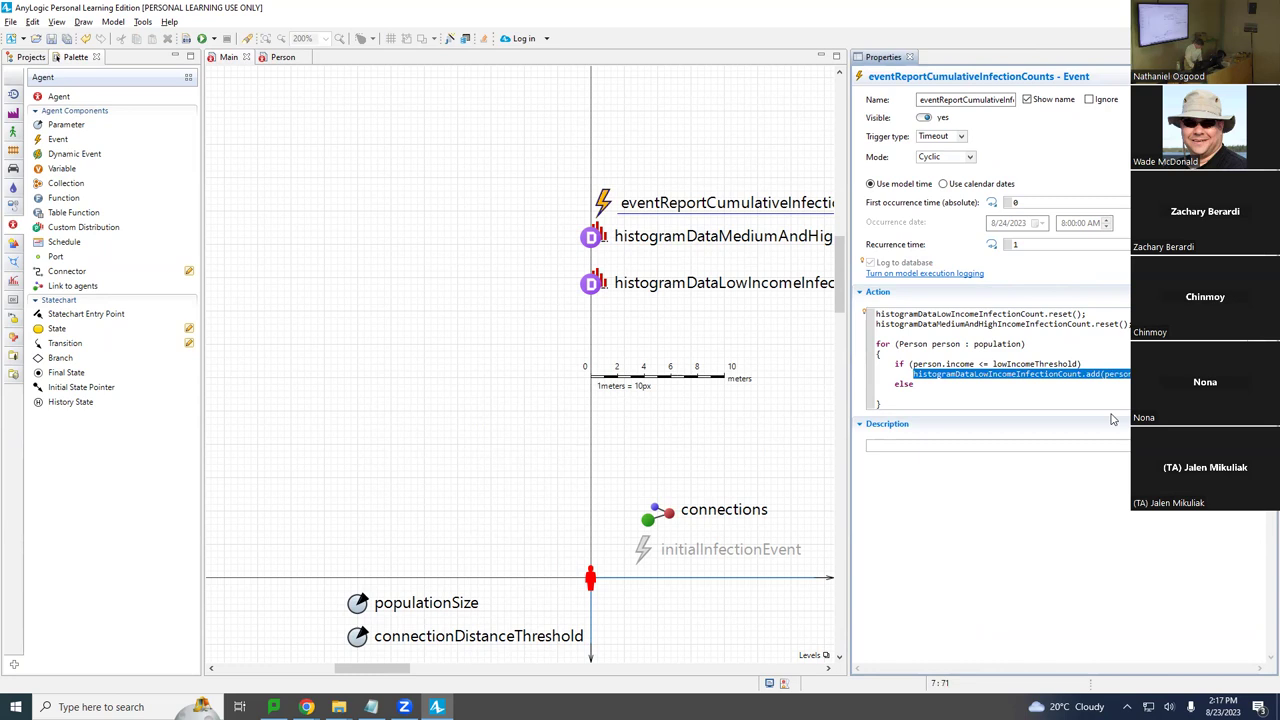
pyautogui.hotkey('ctrl', 'c')
pyautogui.press('Down')
pyautogui.press('Down')
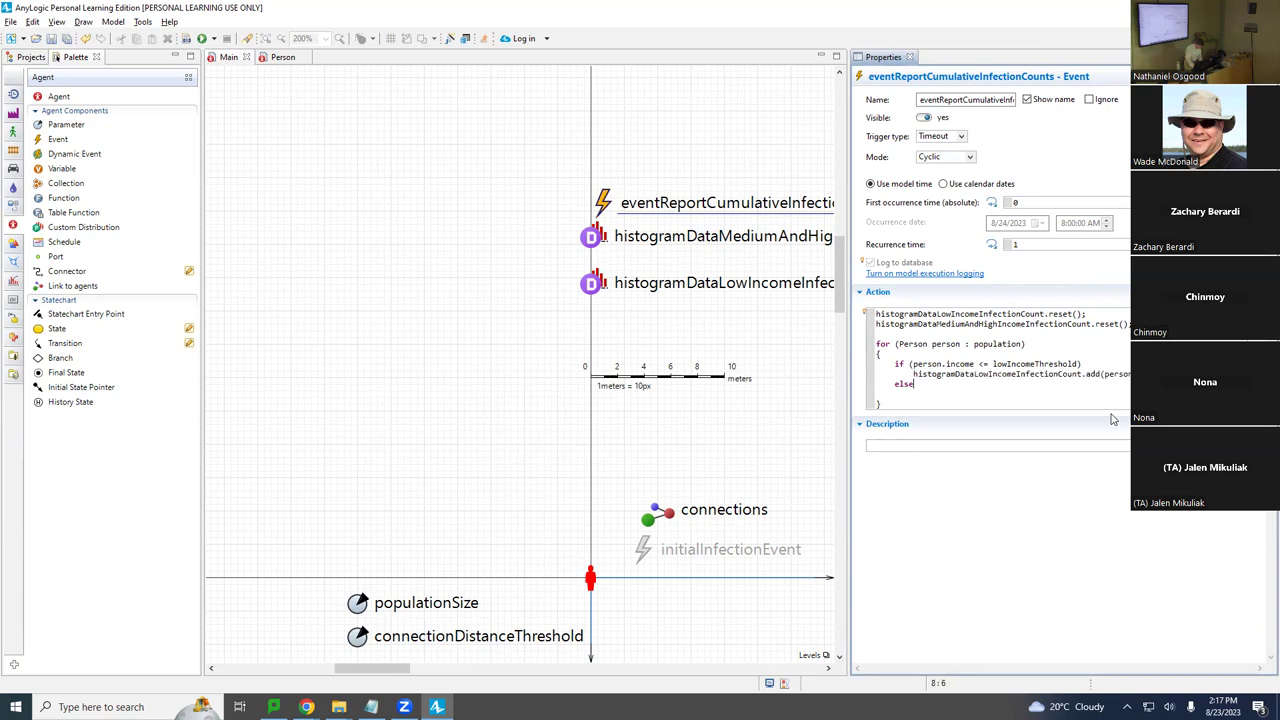
pyautogui.hotkey('ctrl', 'v')
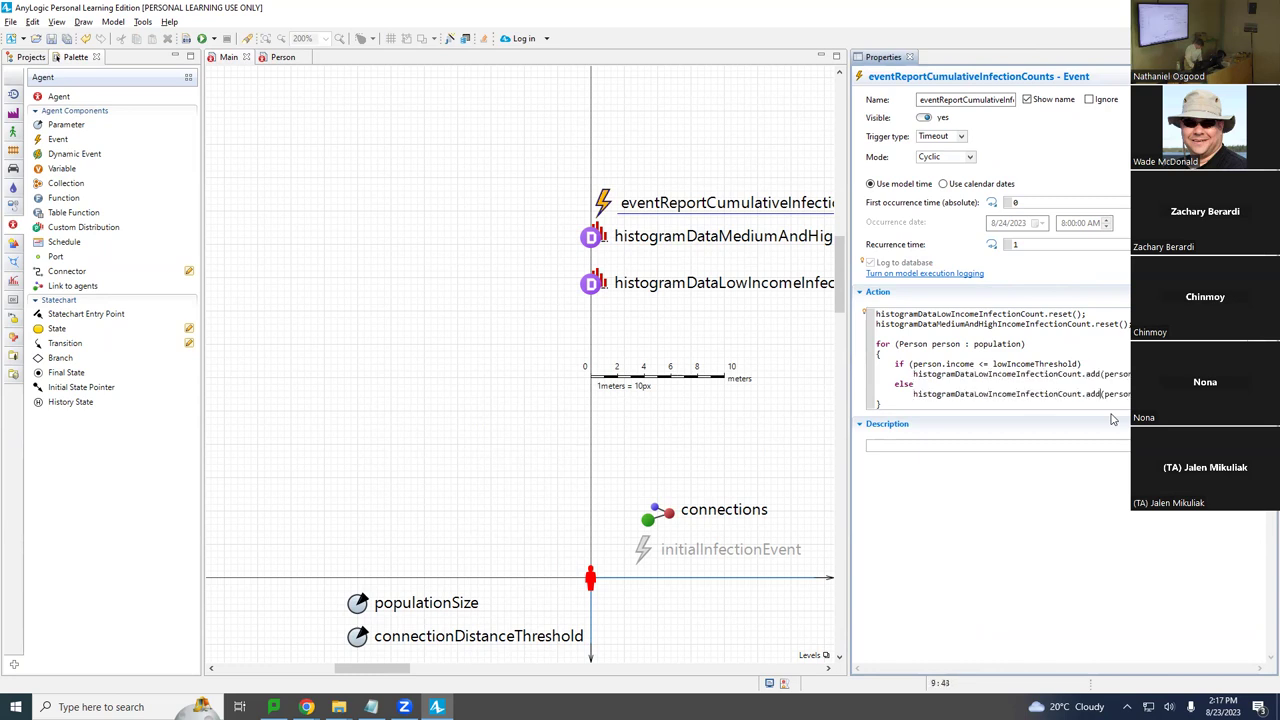
# Change the add statement under else to use histogramDataMediumAndHighIncomeInfectionCount and save the model.
pyautogui.hotkey('ctrl', 'Left')
pyautogui.hotkey('ctrl', 'Left')
pyautogui.hotkey('ctrl', 'Left')
pyautogui.hotkey('ctrl', 'Left')
pyautogui.hotkey('ctrl', 'Left')
pyautogui.hotkey('ctrl', 'Left')
pyautogui.hotkey('ctrl', 'Left')
pyautogui.press('BackSpace')
pyautogui.press('BackSpace')
pyautogui.press('BackSpace')
pyautogui.write('Mediu')
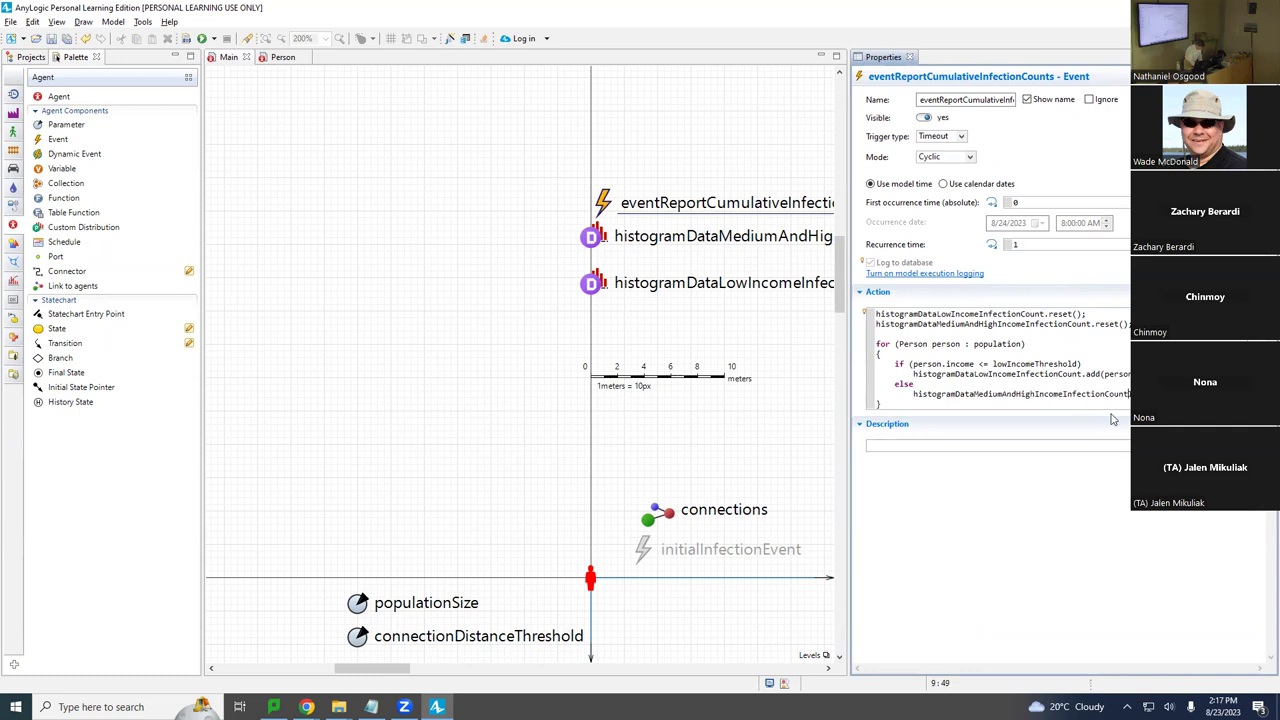
pyautogui.hotkey('ctrl', 's')
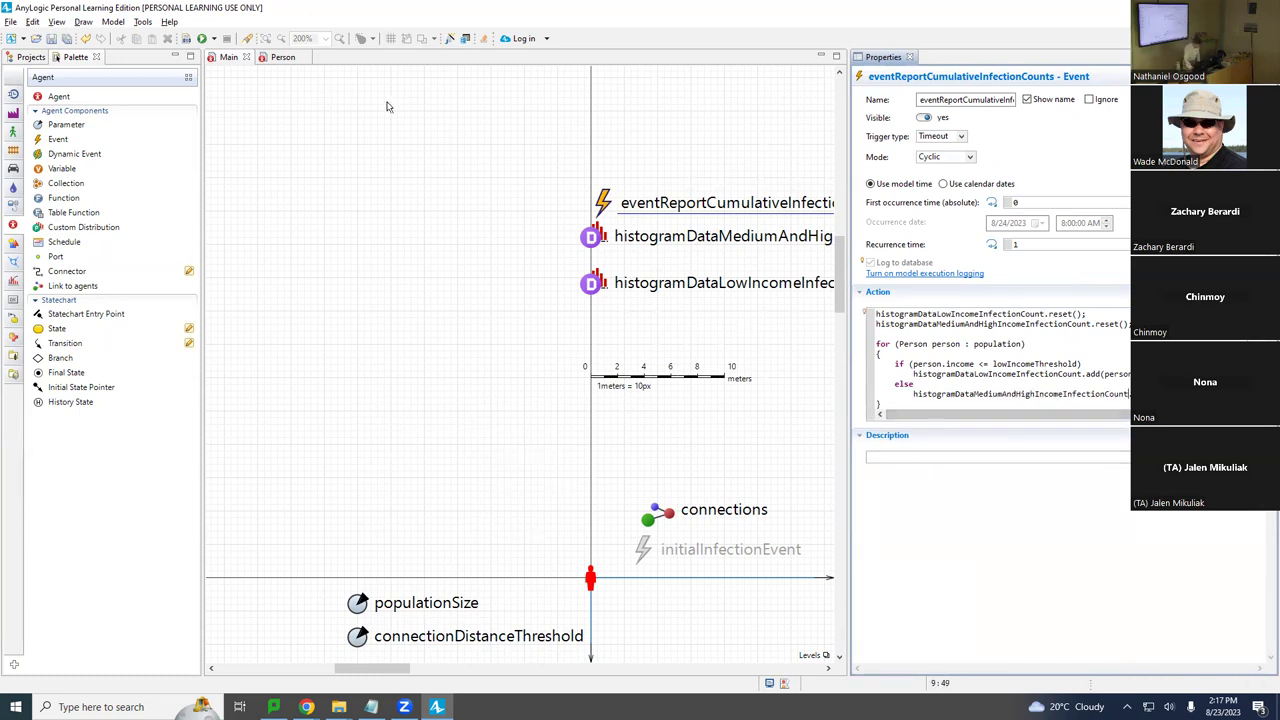
# Enlarge the event's properties to read the complete action code, and restore the normal layout.
pyautogui.doubleClick(874, 60)
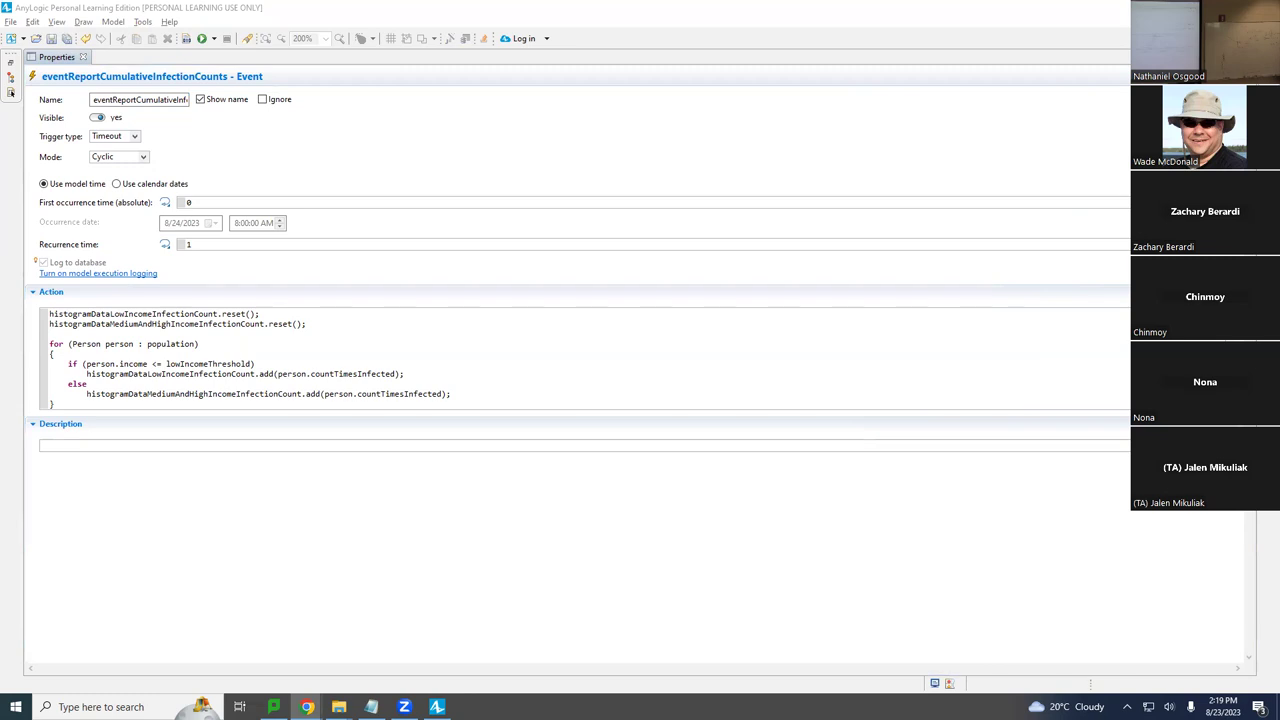
pyautogui.click(50, 57)
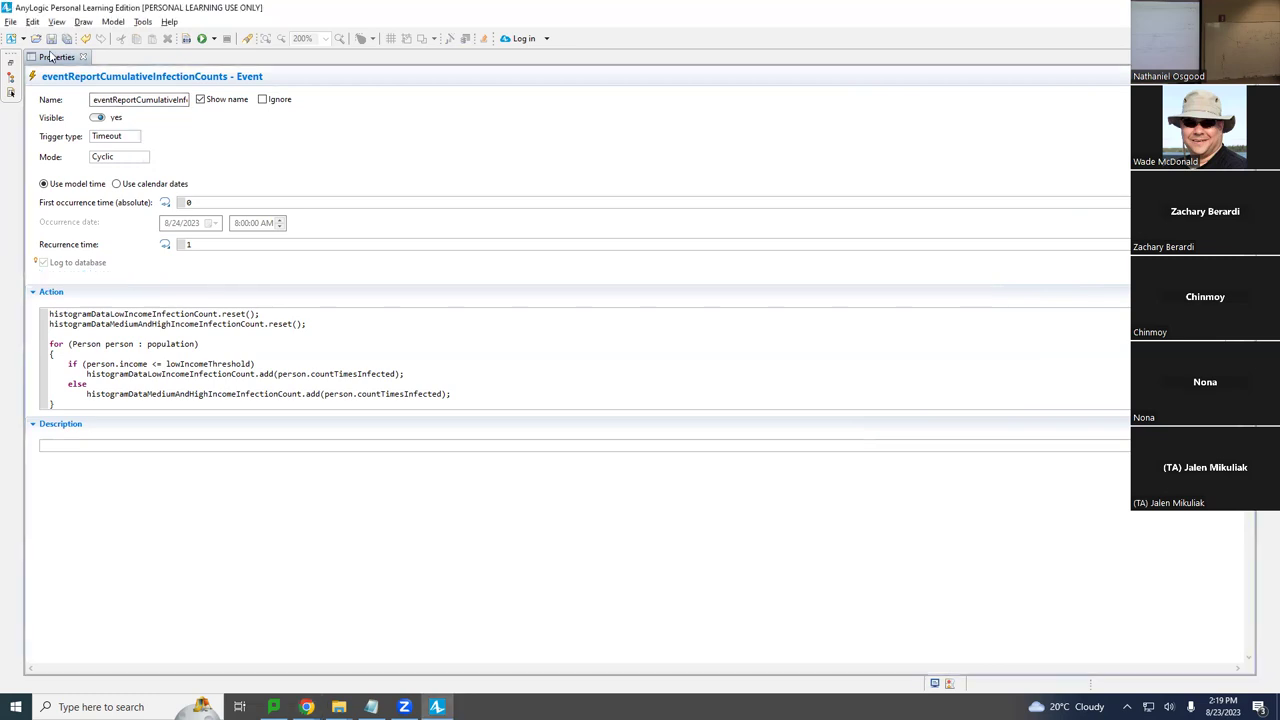
pyautogui.doubleClick(50, 57)
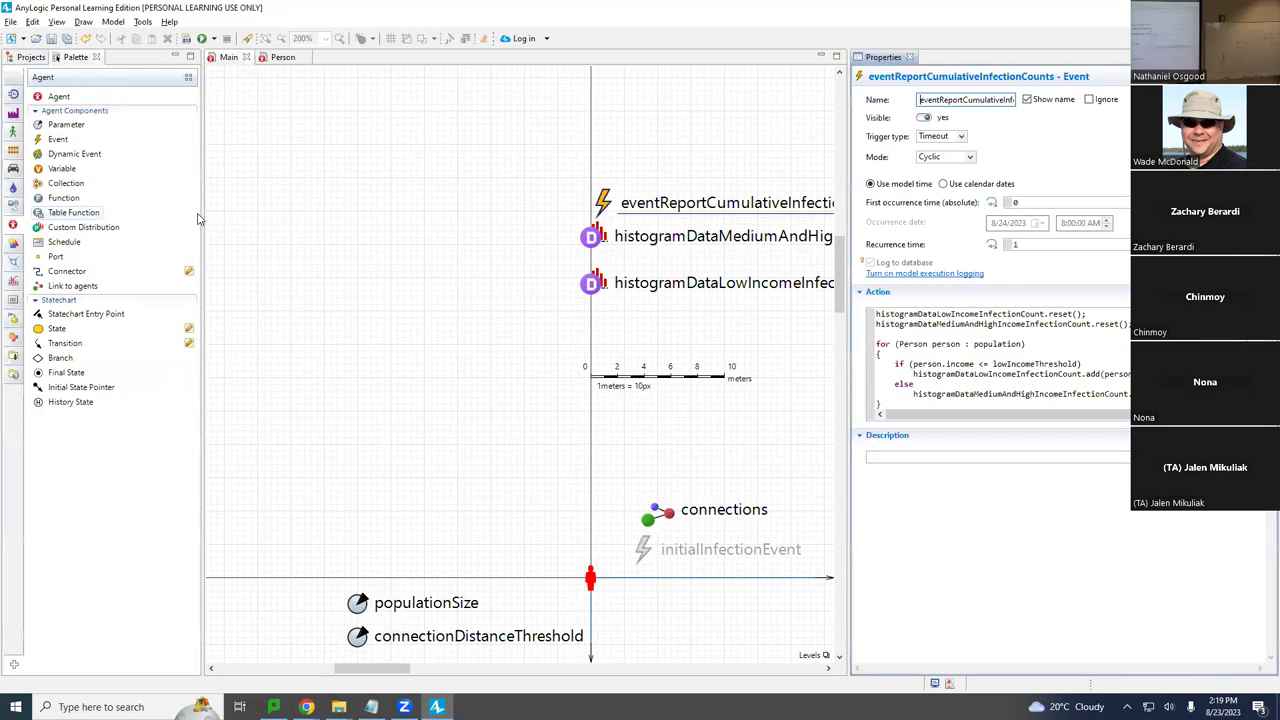
# Show the project tree and build the SIRSNetworkModelV4 model.
pyautogui.click(27, 57)
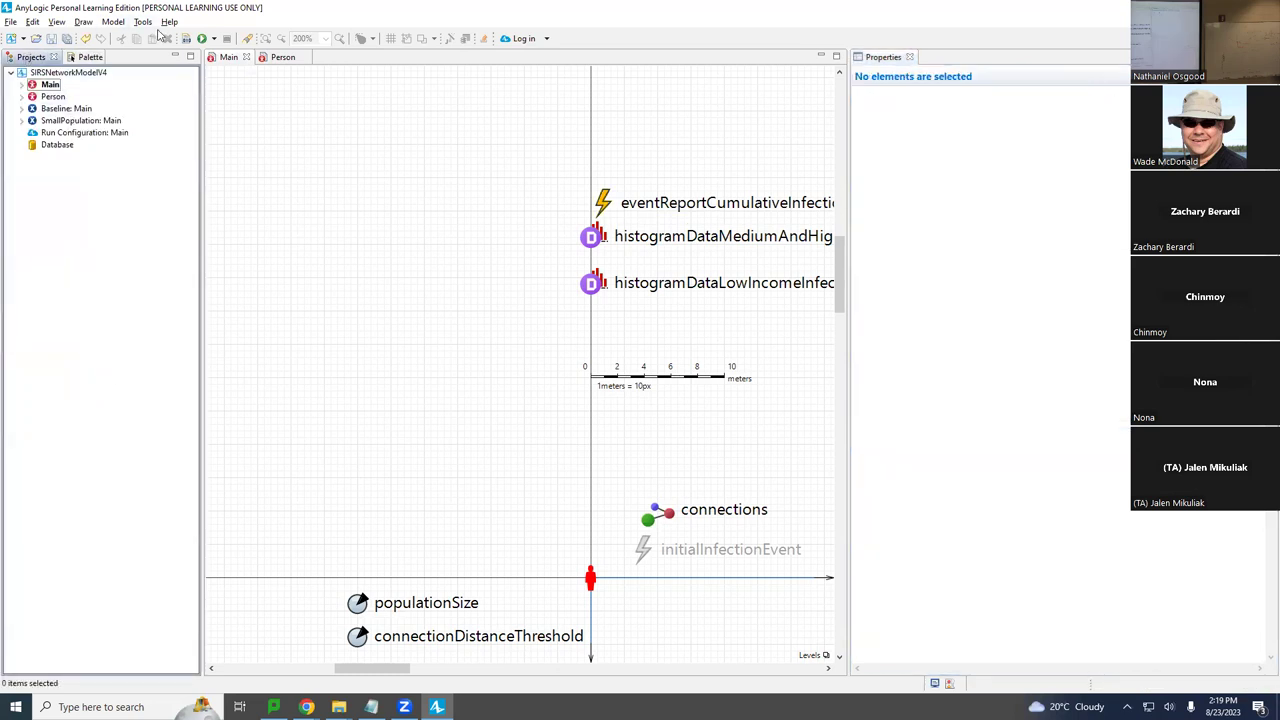
pyautogui.click(201, 39)
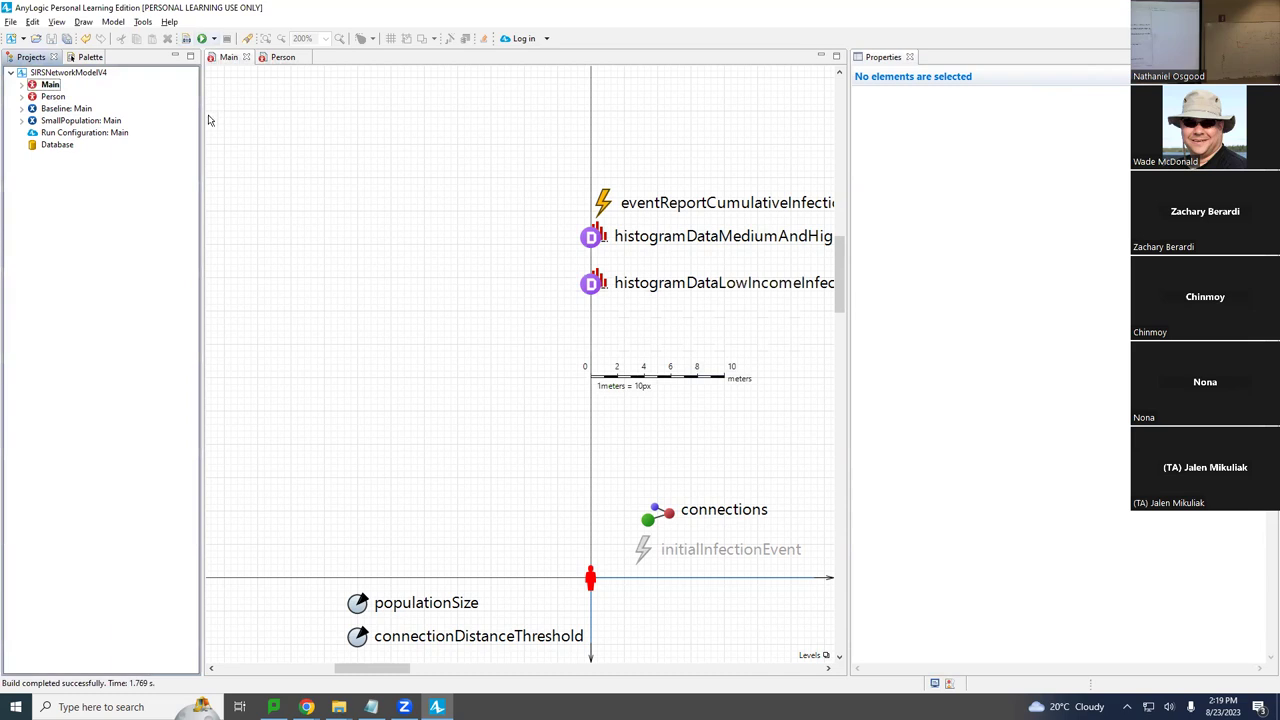
pyautogui.click(11, 22)
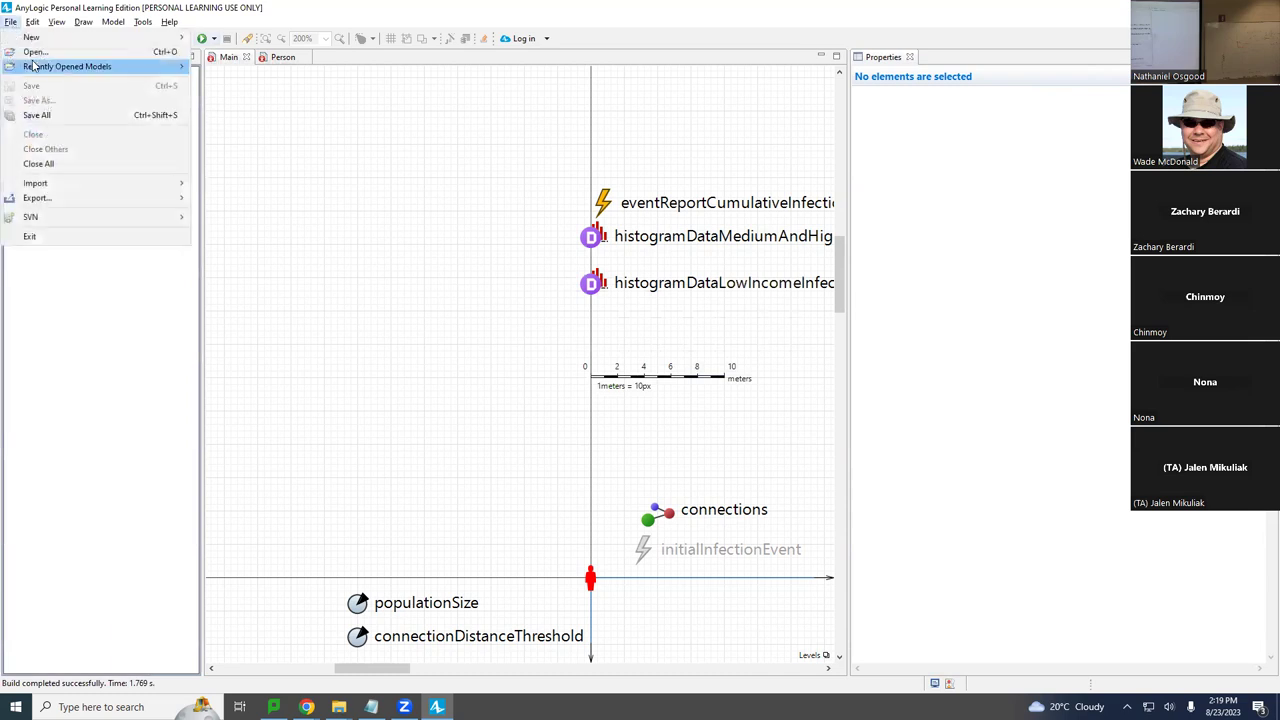
pyautogui.click(291, 131)
pyautogui.click(138, 175)
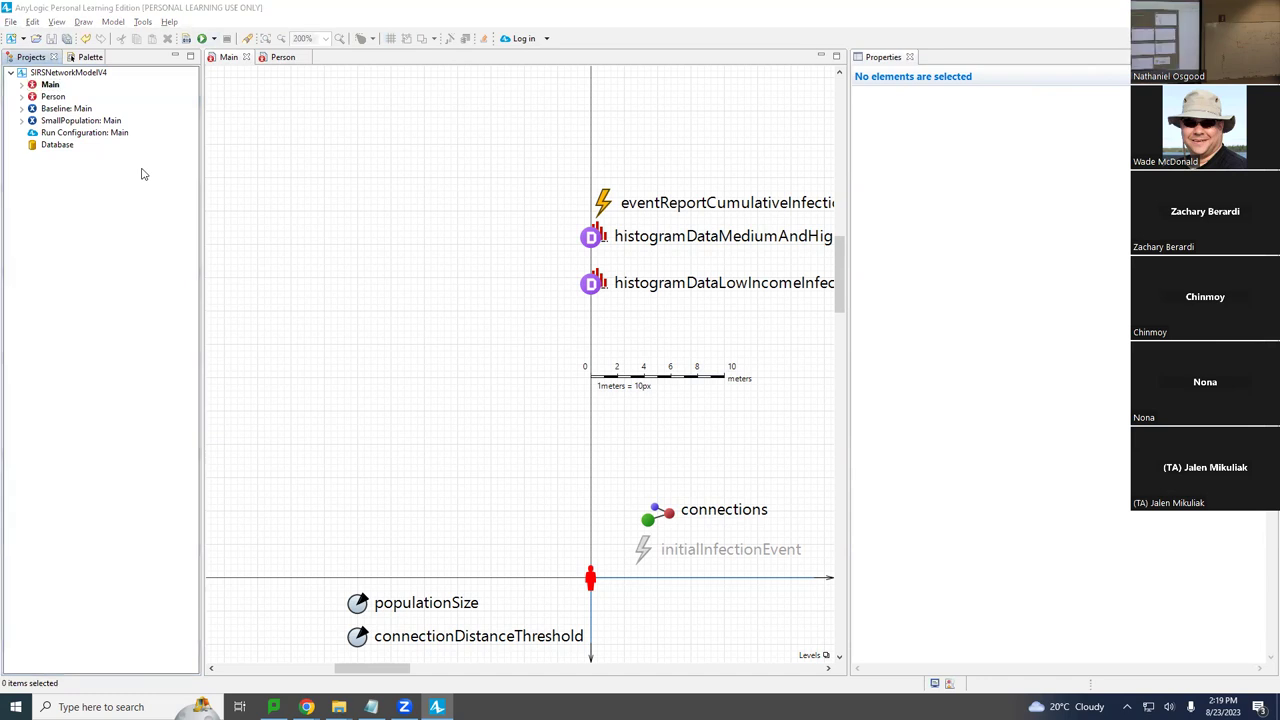
# Switch to Google Drive and upload SIRSNetworkModelV4.alp from the Models folder into the "Models Built in Class" folder.
pyautogui.hotkey('alt', 'Tab')
pyautogui.hotkey('alt', 'Tab')
pyautogui.hotkey('alt', 'Tab')
pyautogui.hotkey('alt', 'Tab')
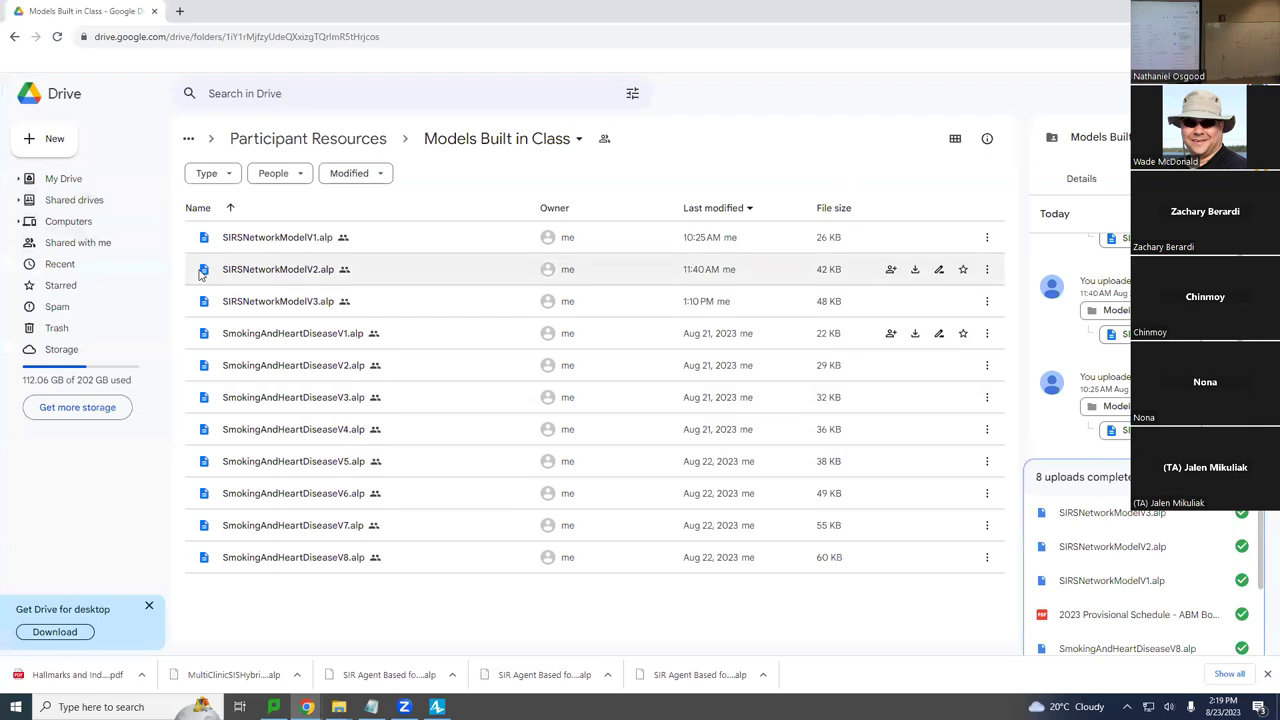
pyautogui.click(45, 137)
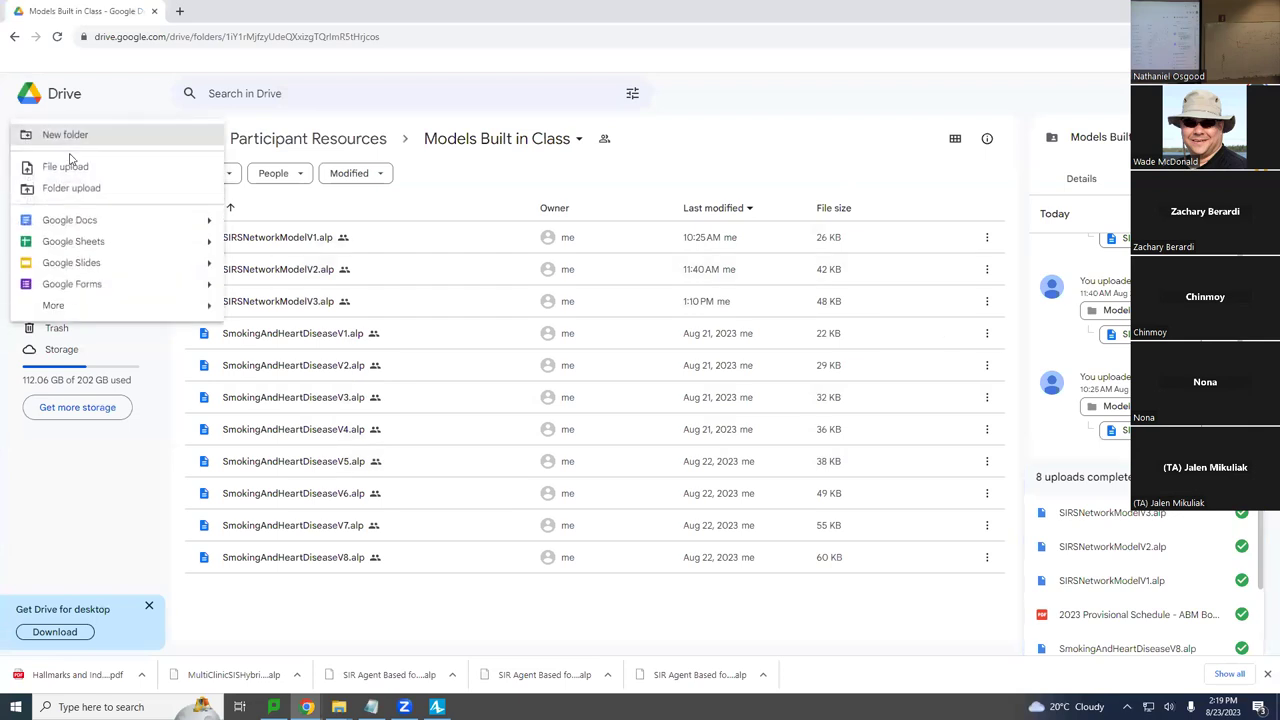
pyautogui.click(72, 167)
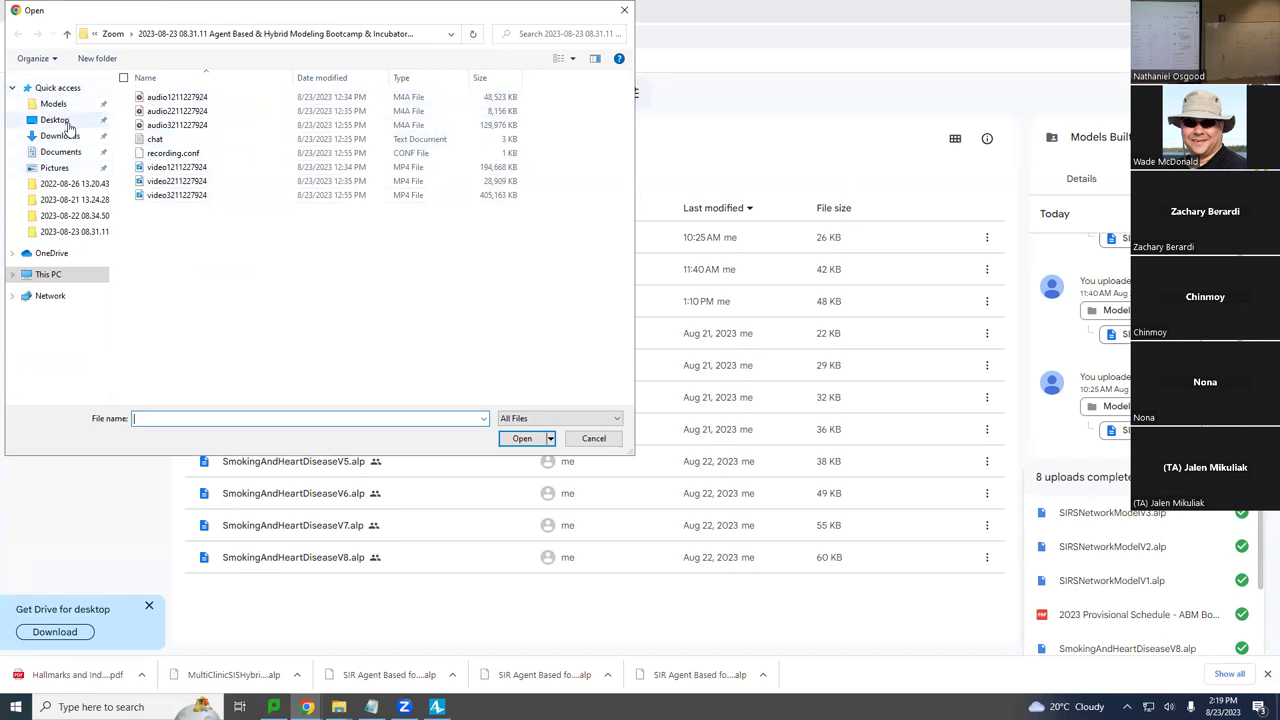
pyautogui.click(62, 136)
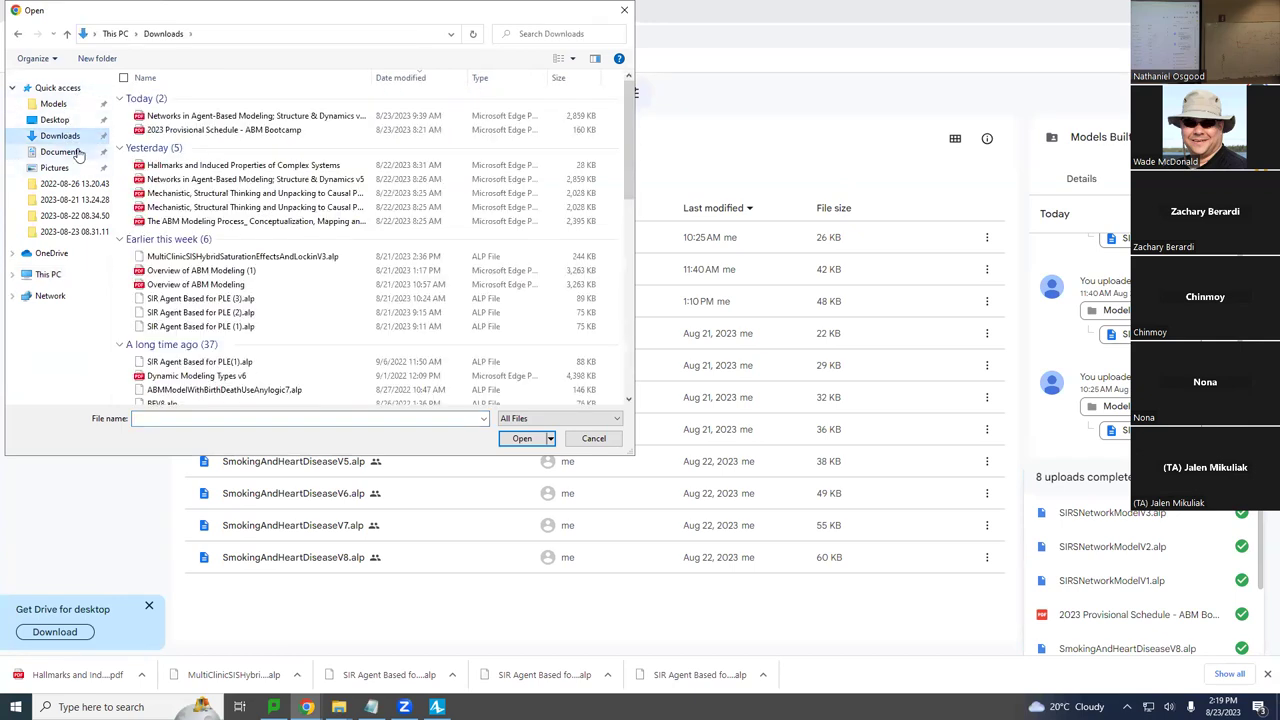
pyautogui.click(60, 151)
pyautogui.doubleClick(211, 128)
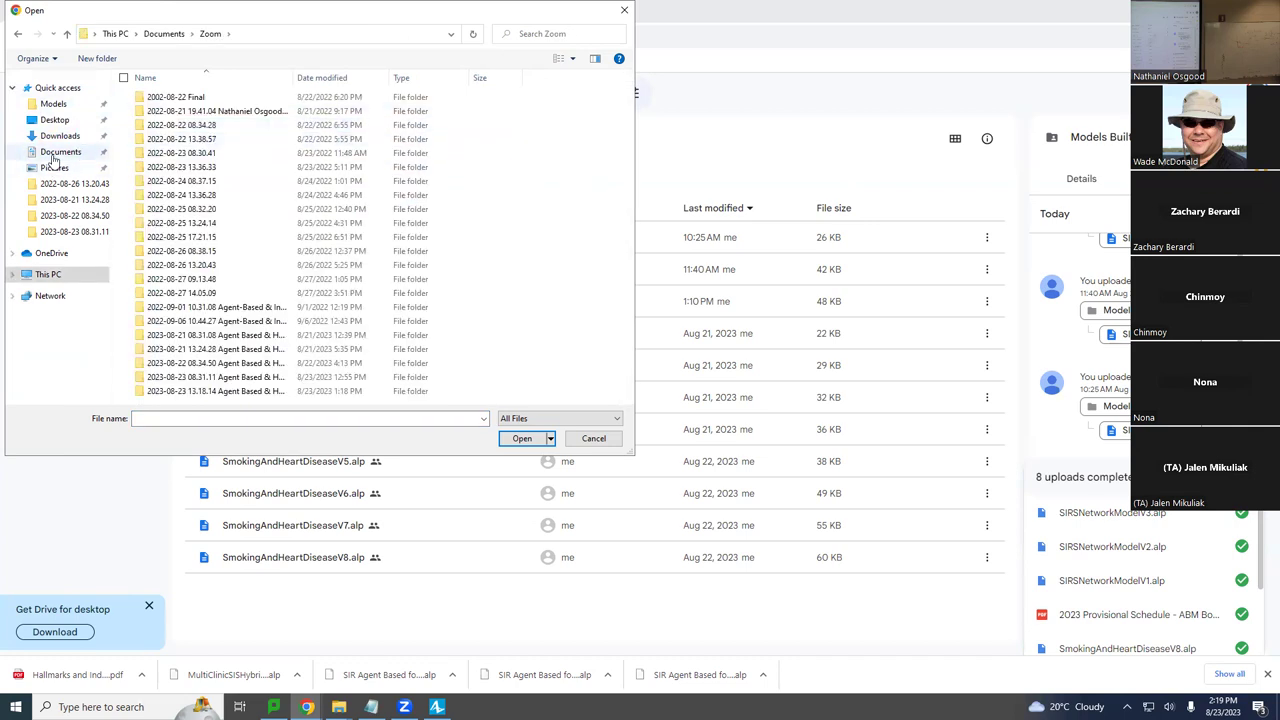
pyautogui.click(53, 103)
pyautogui.doubleClick(185, 97)
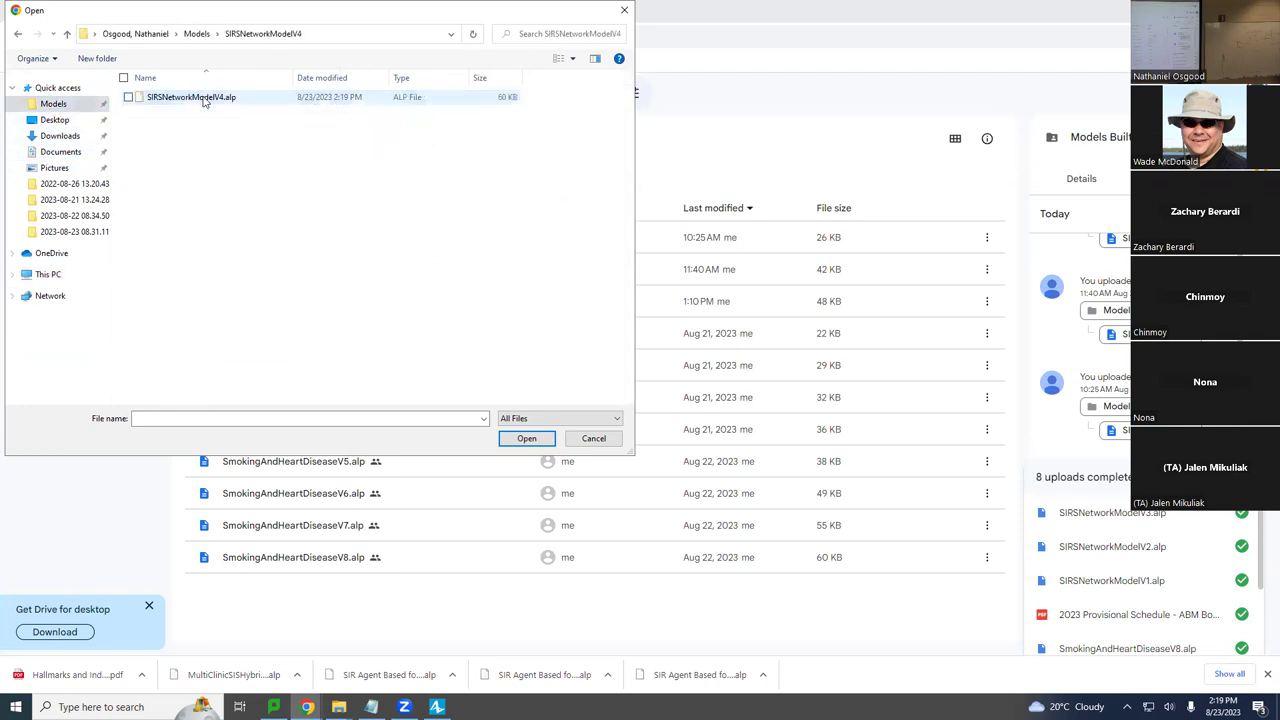
pyautogui.doubleClick(204, 97)
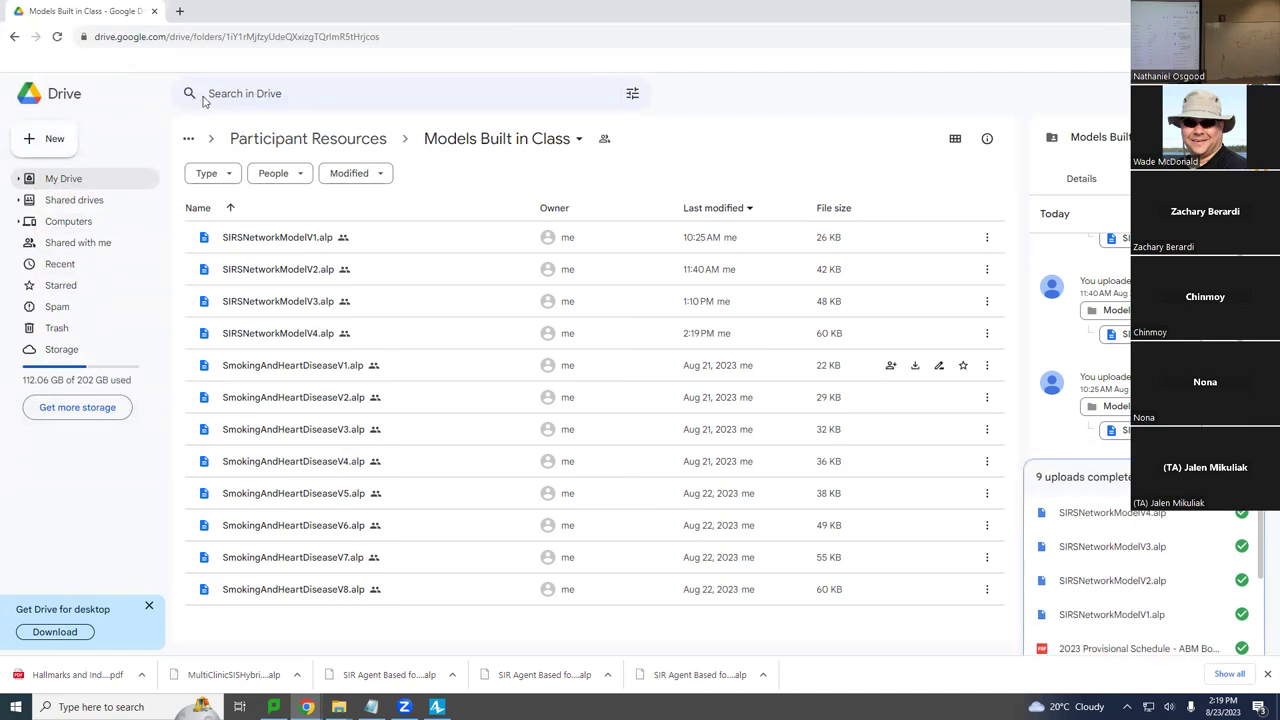
# Switch back to AnyLogic and run the Baseline simulation experiment.
pyautogui.hotkey('alt', 'Tab')
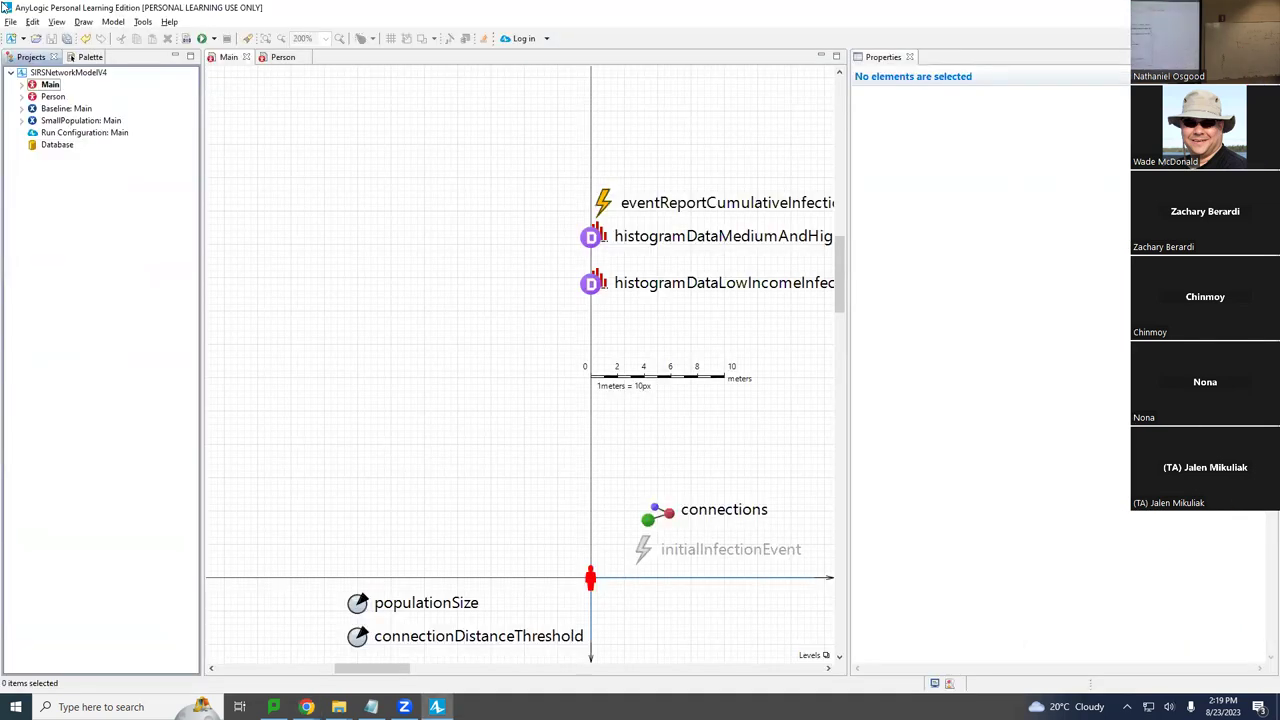
pyautogui.rightClick(56, 112)
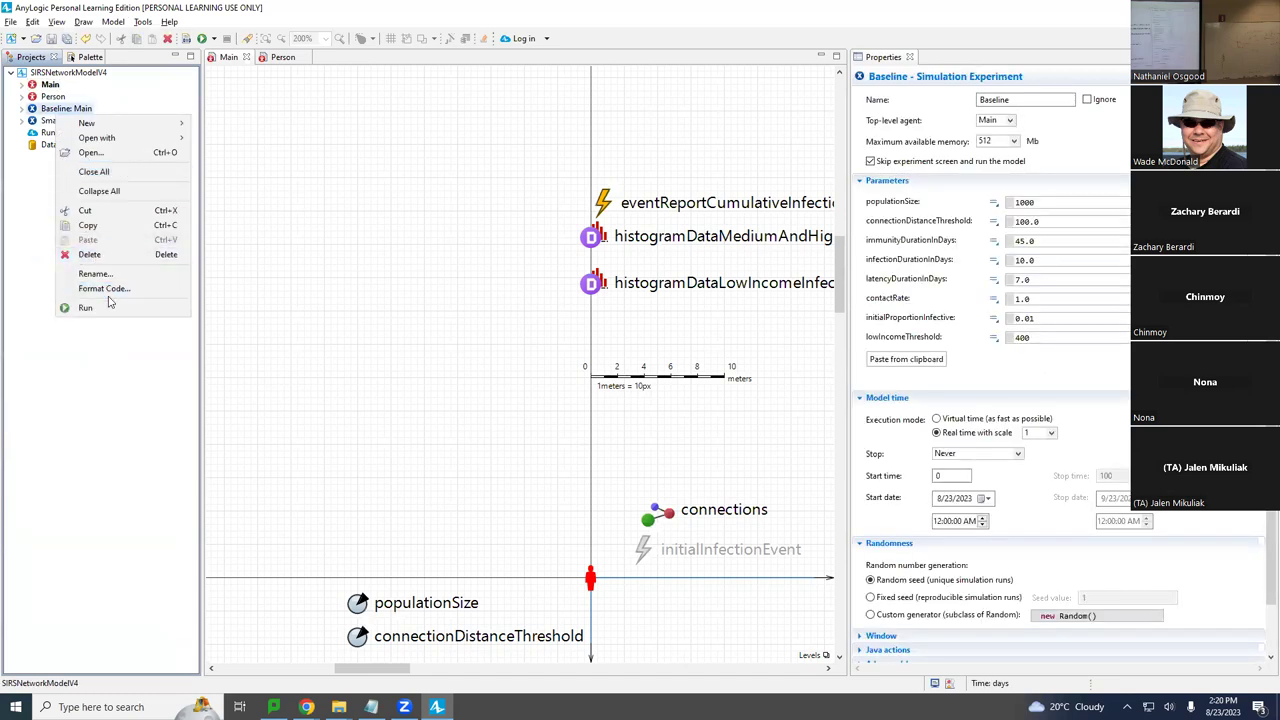
pyautogui.click(109, 306)
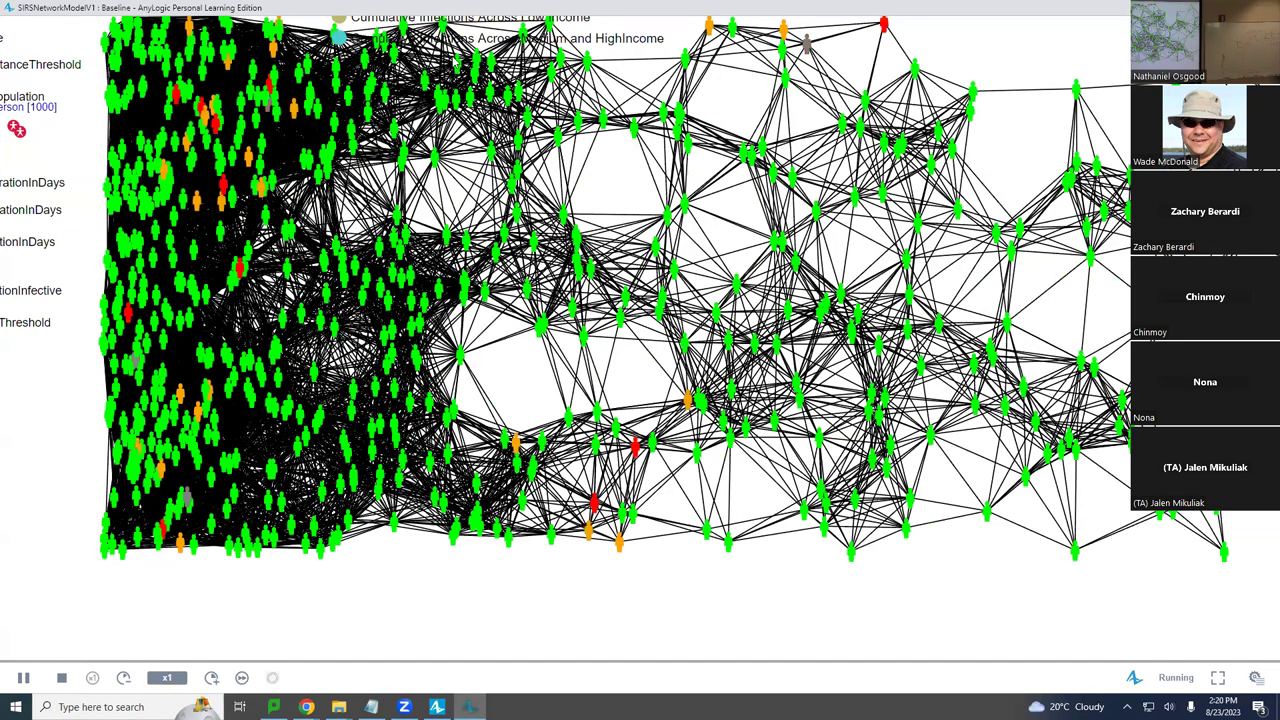
# Raise the execution speed of the running simulation to x100.
pyautogui.click(211, 677)
pyautogui.click(211, 677)
pyautogui.click(211, 677)
pyautogui.click(211, 677)
pyautogui.click(211, 677)
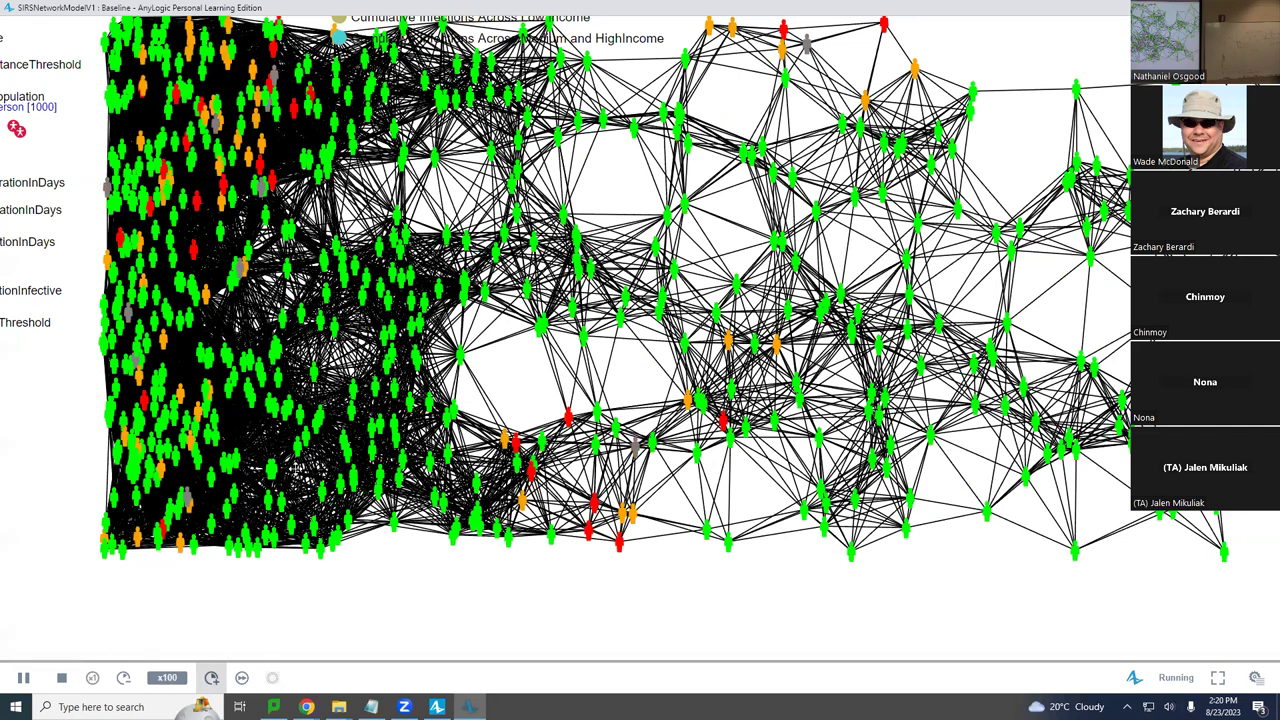
# Run the simulation in virtual time with the infection histogram and cumulative infections chart in view, and pause it.
pyautogui.scroll(5, 640, 340)
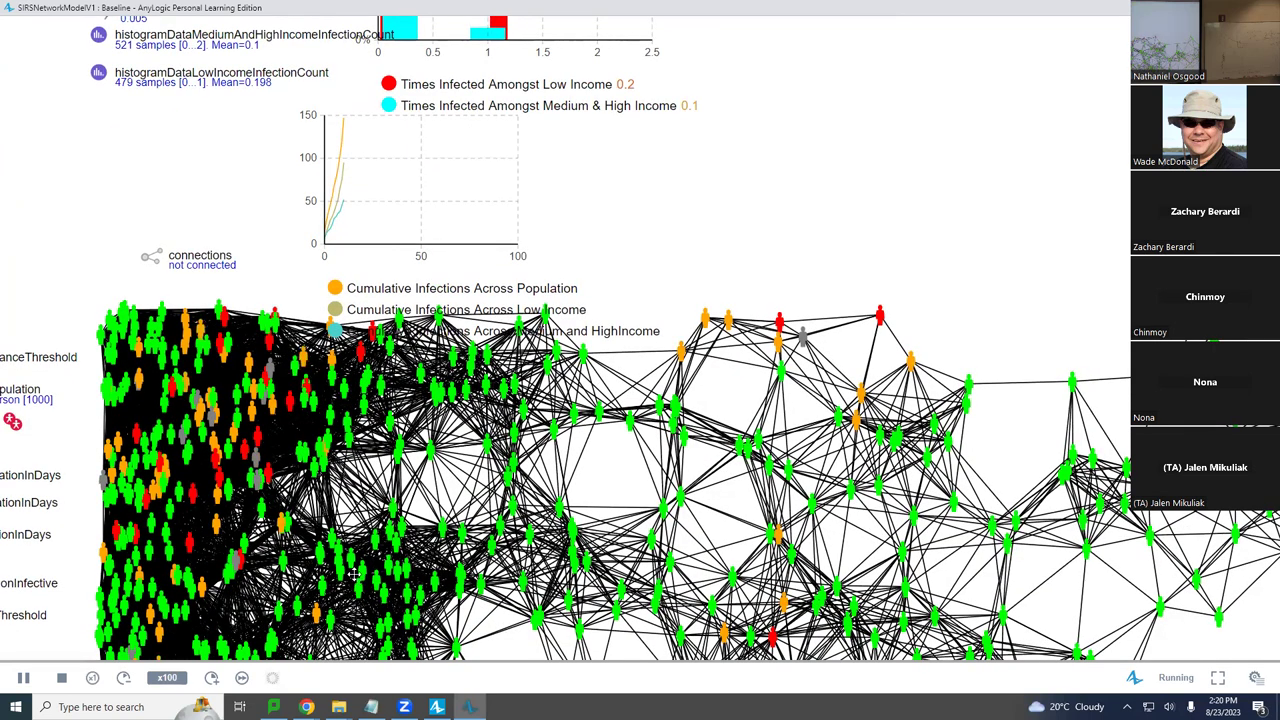
pyautogui.scroll(4, 375, 347)
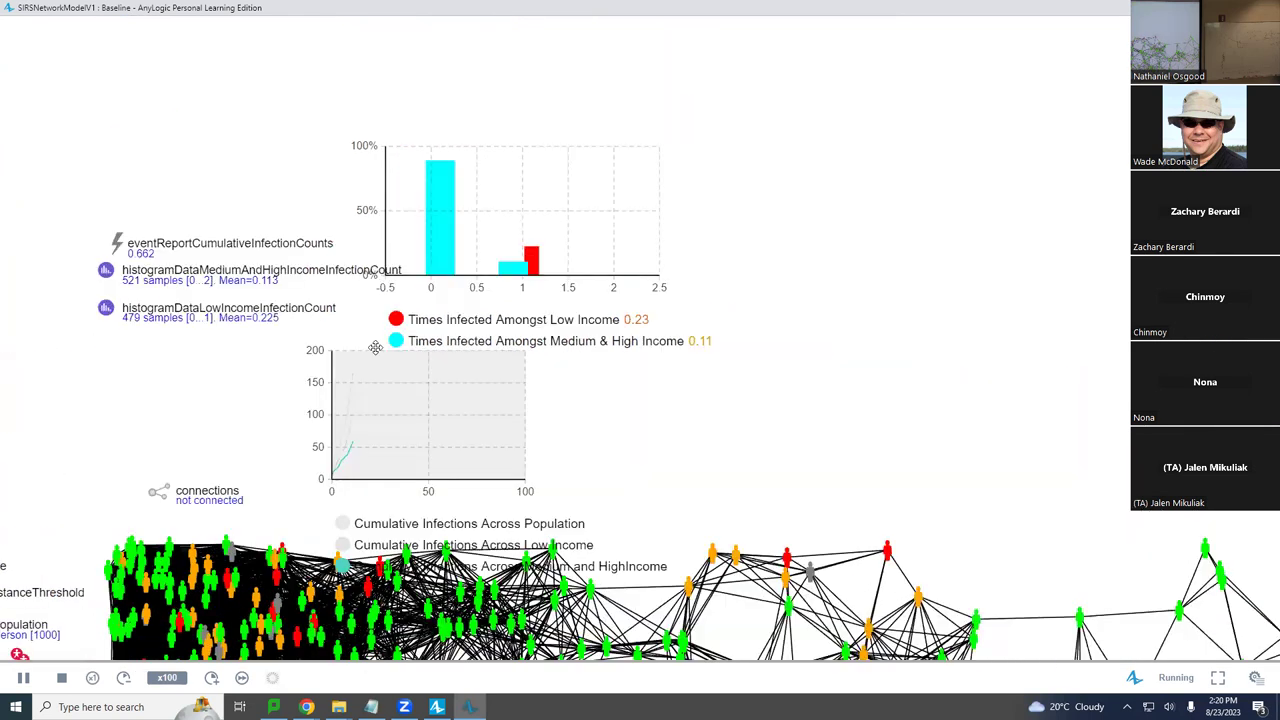
pyautogui.click(242, 679)
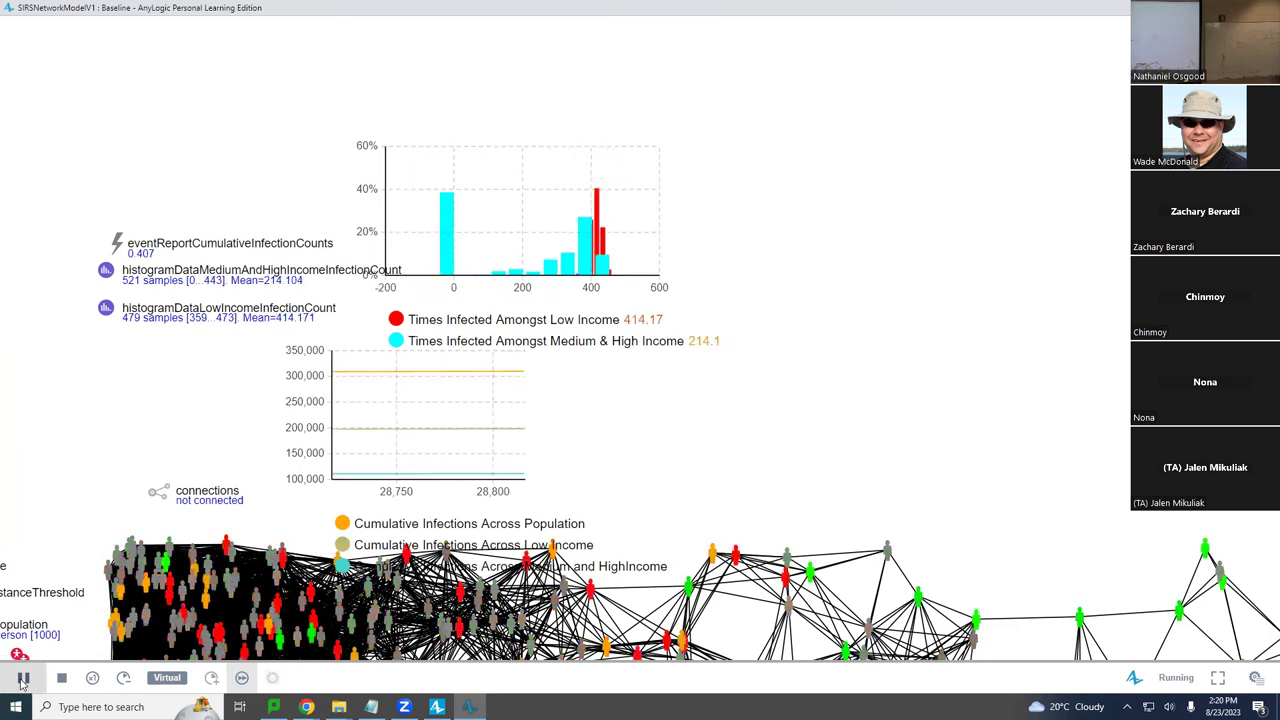
pyautogui.click(23, 678)
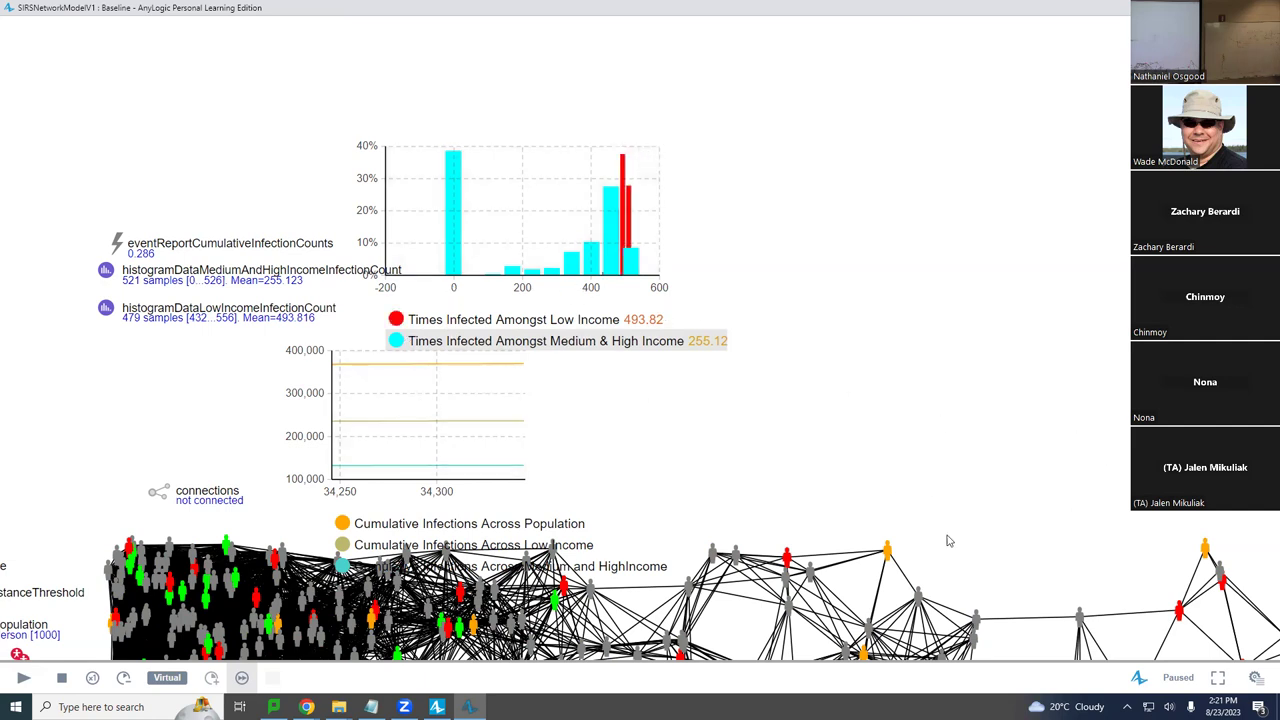
# Examine the sparsely connected people in the network and compare the low and medium/high income series in the infection-count histogram.
pyautogui.moveTo(1104, 558); pyautogui.dragTo(587, 538)
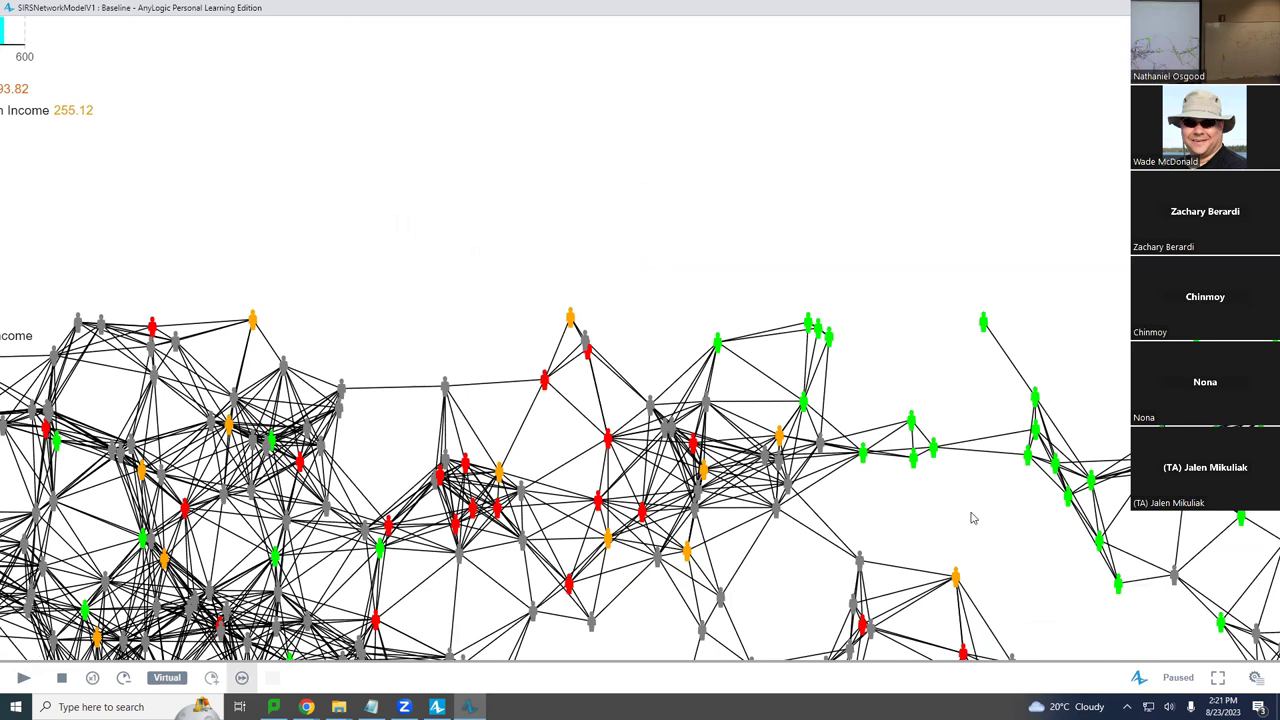
pyautogui.scroll(-5, 1102, 474)
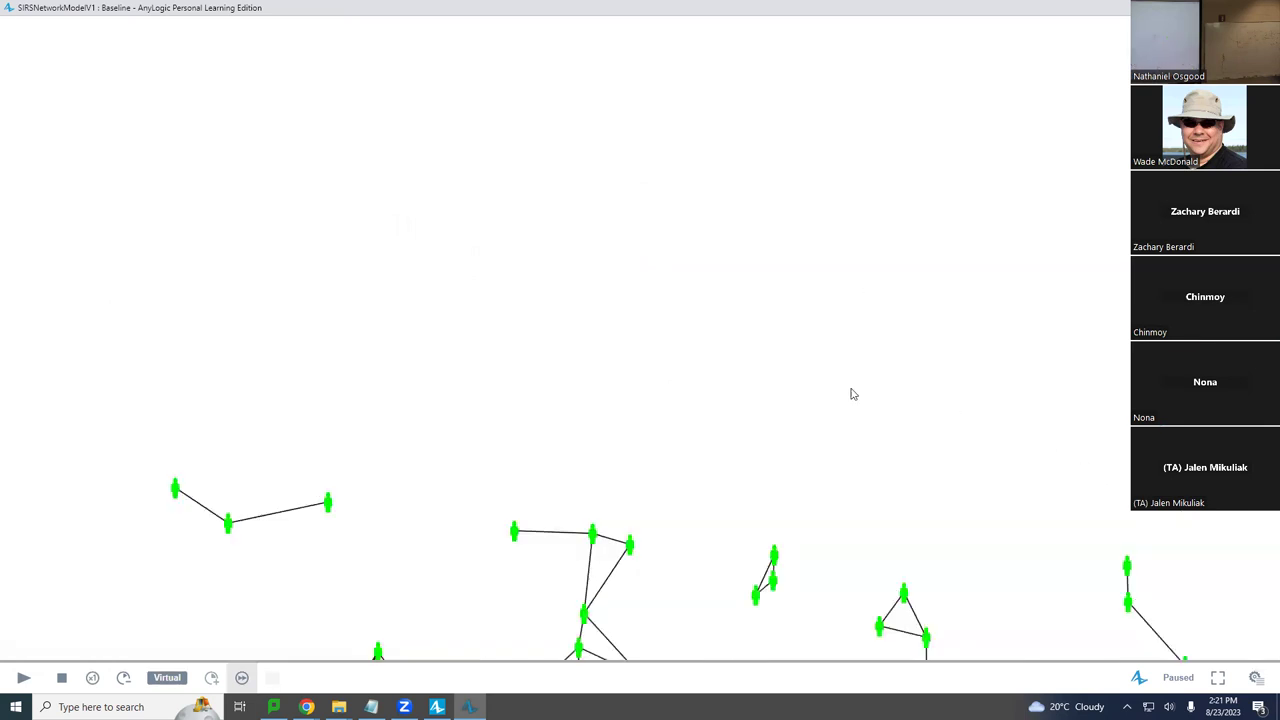
pyautogui.scroll(-3, 743, 595)
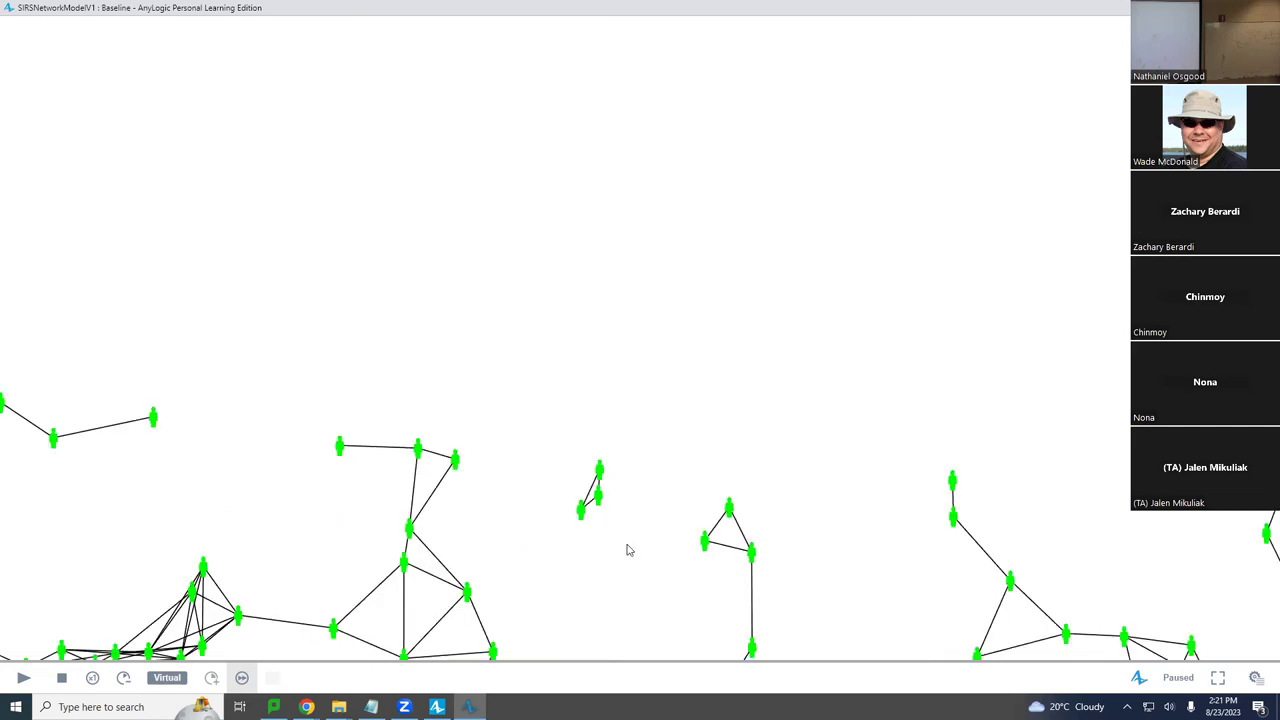
pyautogui.scroll(-3, 615, 510)
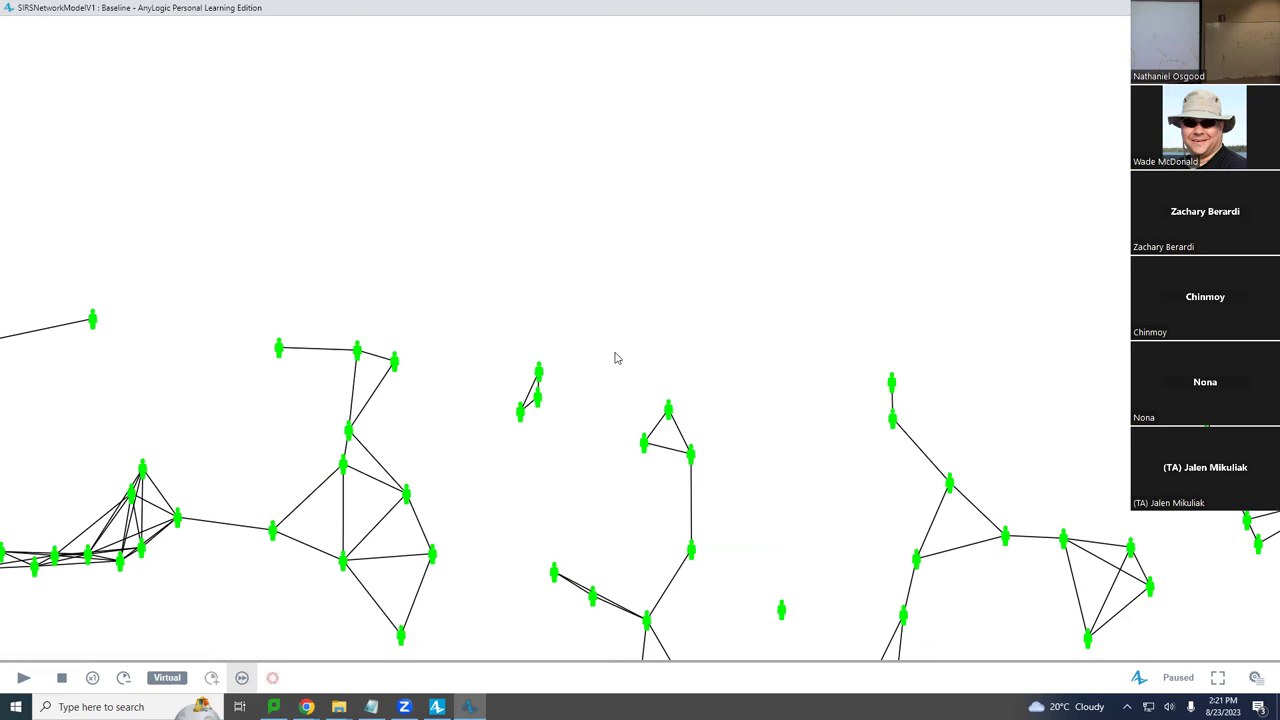
pyautogui.scroll(-3, 770, 645)
pyautogui.scroll(-2, 900, 450)
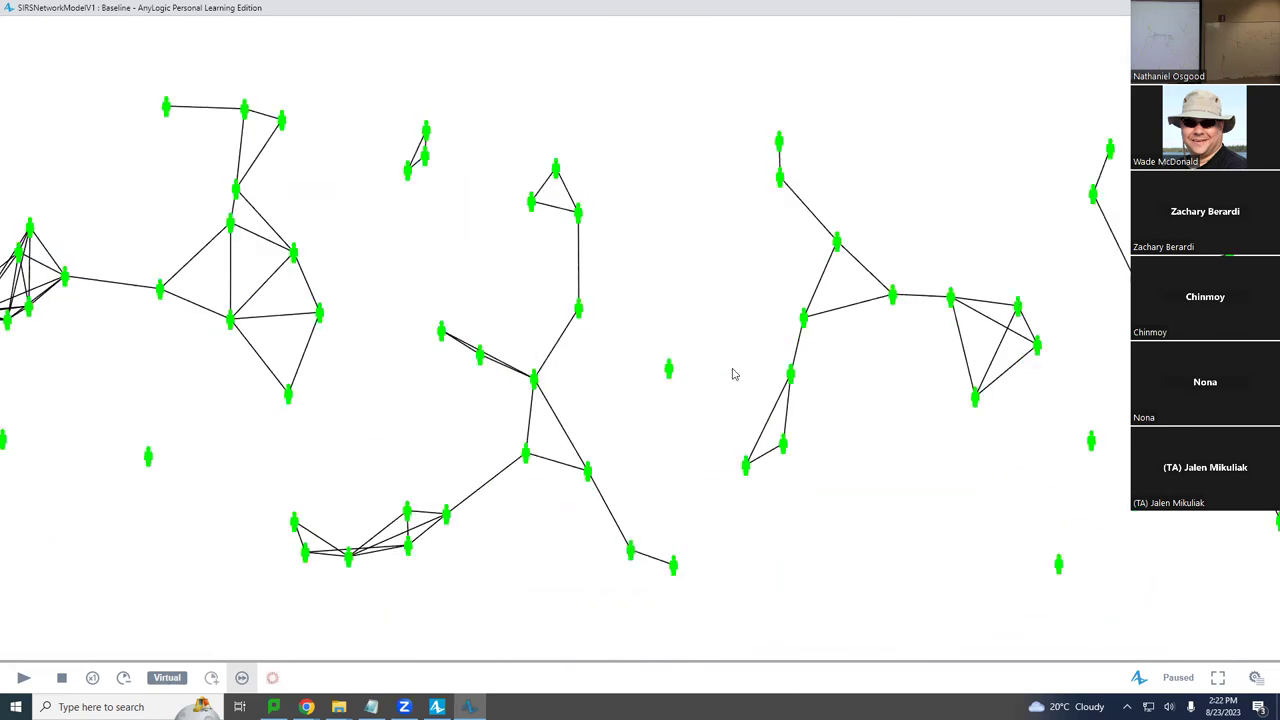
pyautogui.moveTo(304, 319); pyautogui.dragTo(381, 309)
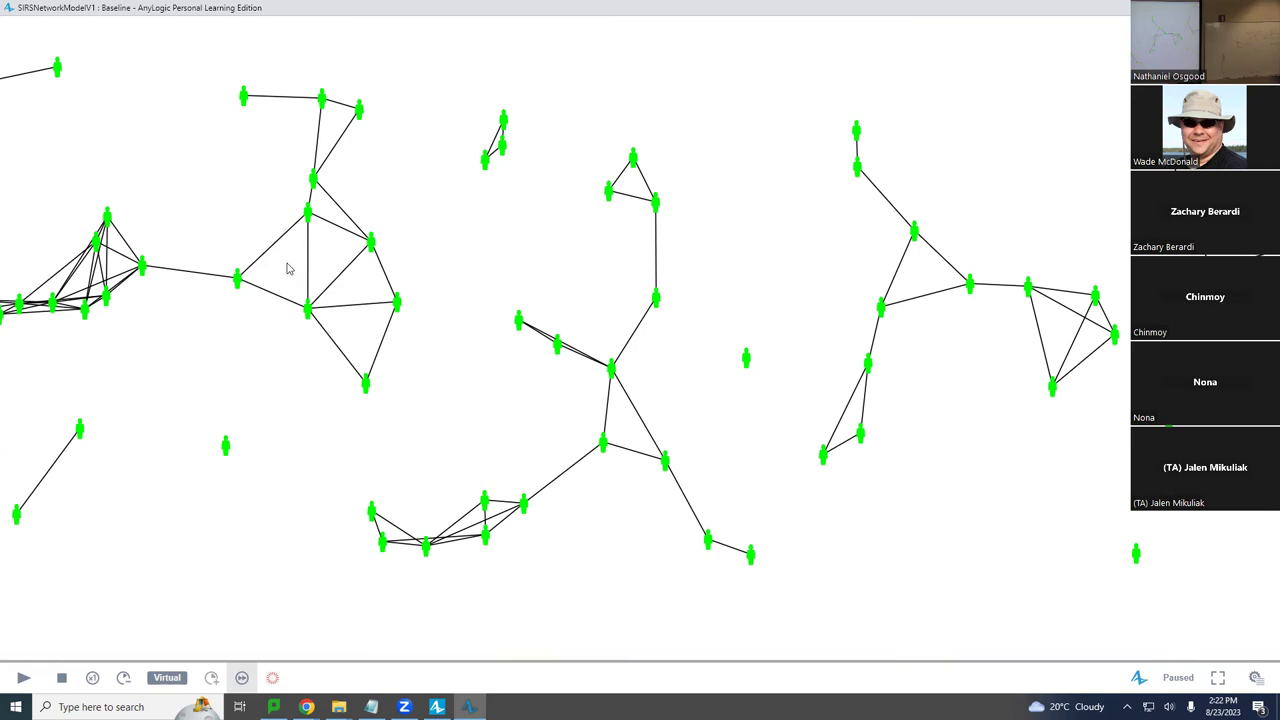
pyautogui.scroll(-5, 288, 269)
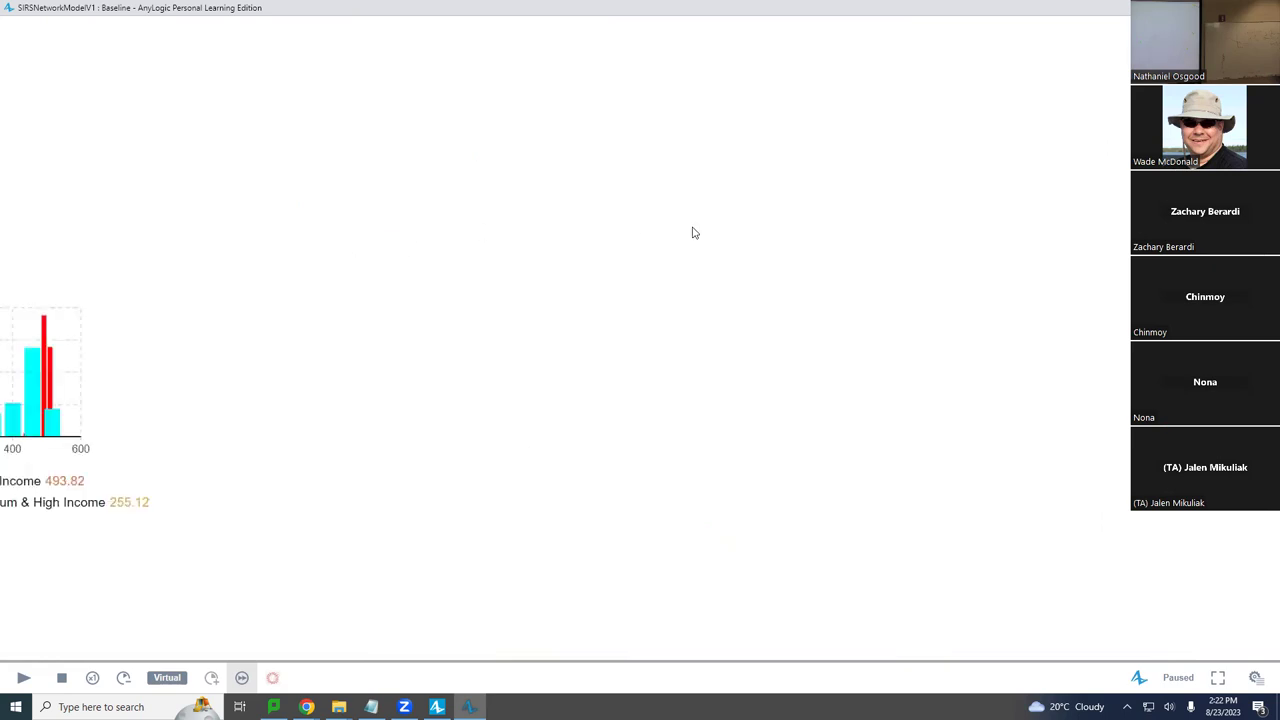
pyautogui.moveTo(693, 226); pyautogui.dragTo(695, 233)
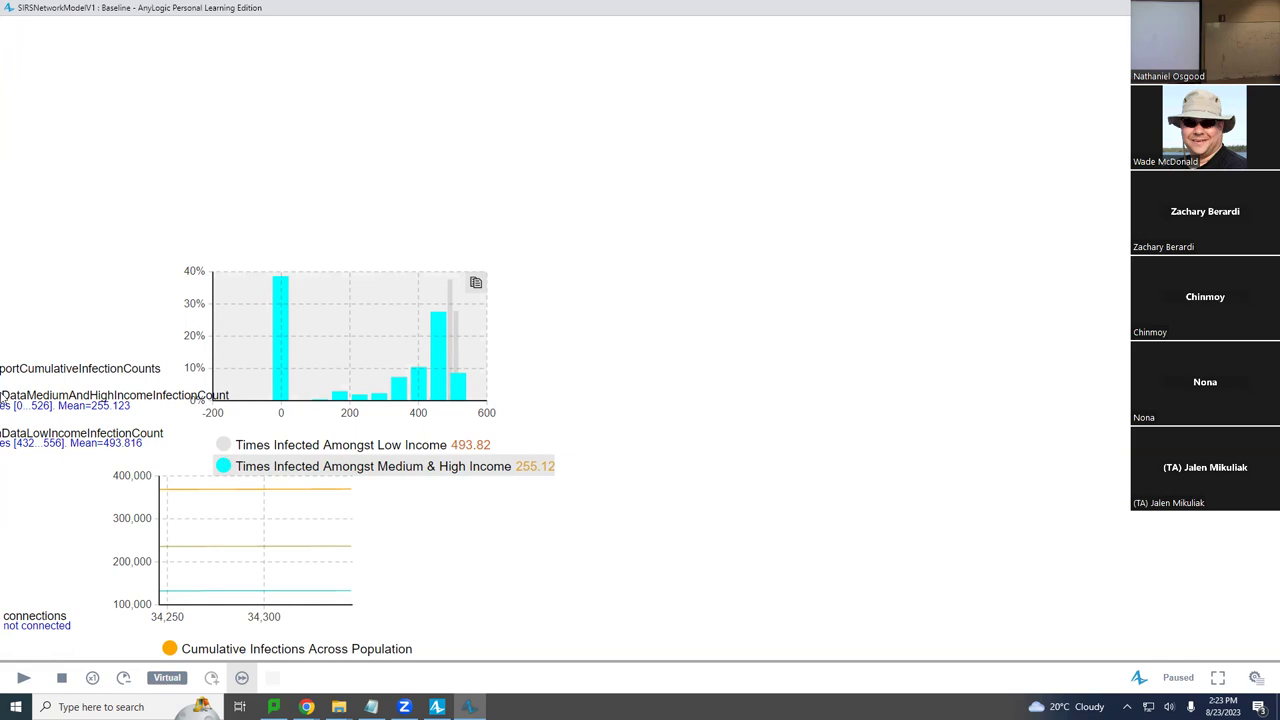
pyautogui.click(245, 445)
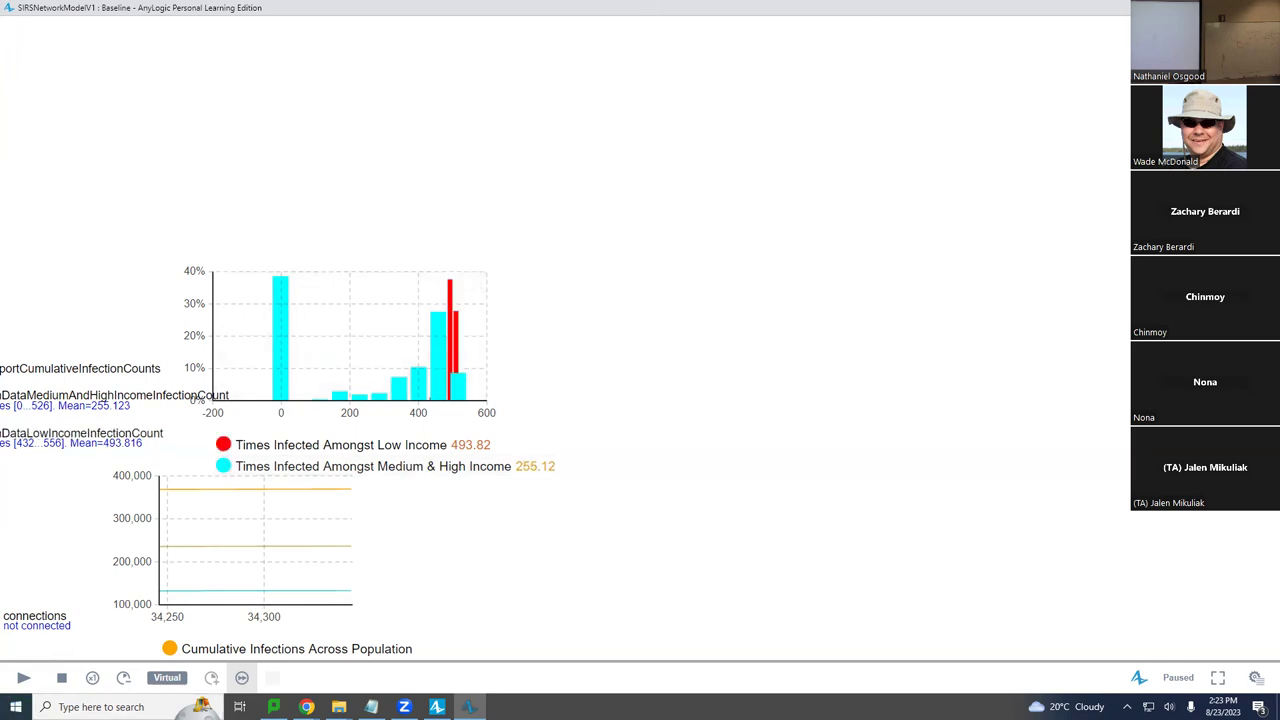
# Close the Baseline simulation window and bring up the list of open windows to switch to another one.
pyautogui.hotkey('alt', 'F4')
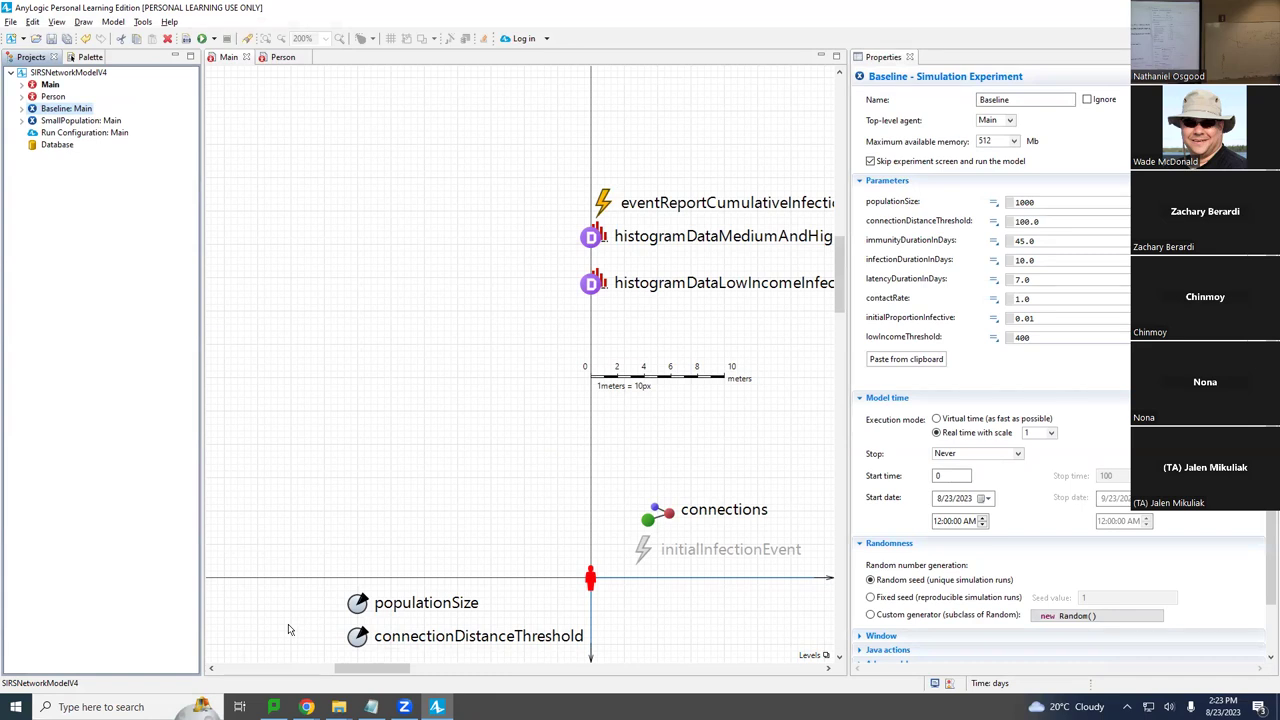
pyautogui.hotkey('alt', 'Tab')
pyautogui.hotkey('alt', 'Tab')
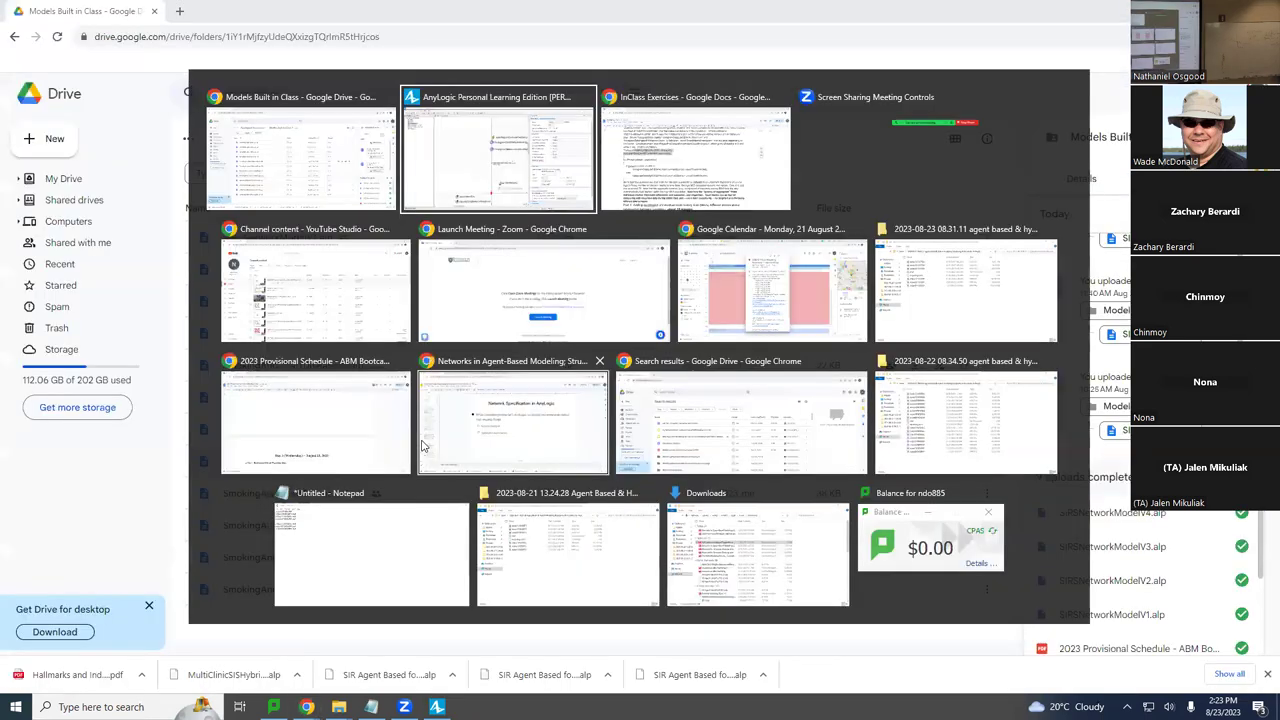